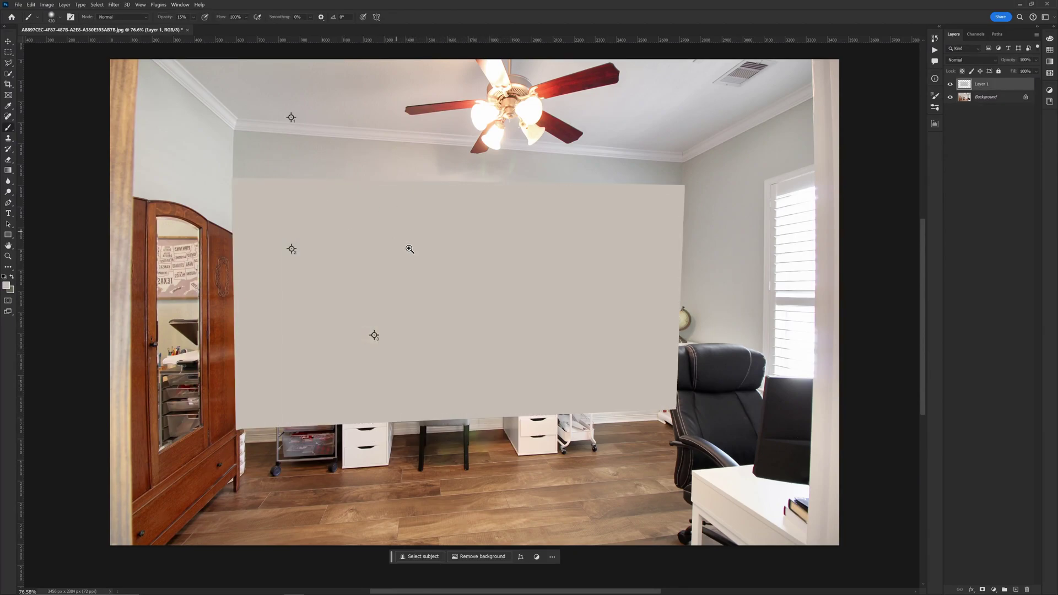
pyautogui.scroll(-5, 384, 245)
pyautogui.scroll(-1, 384, 245)
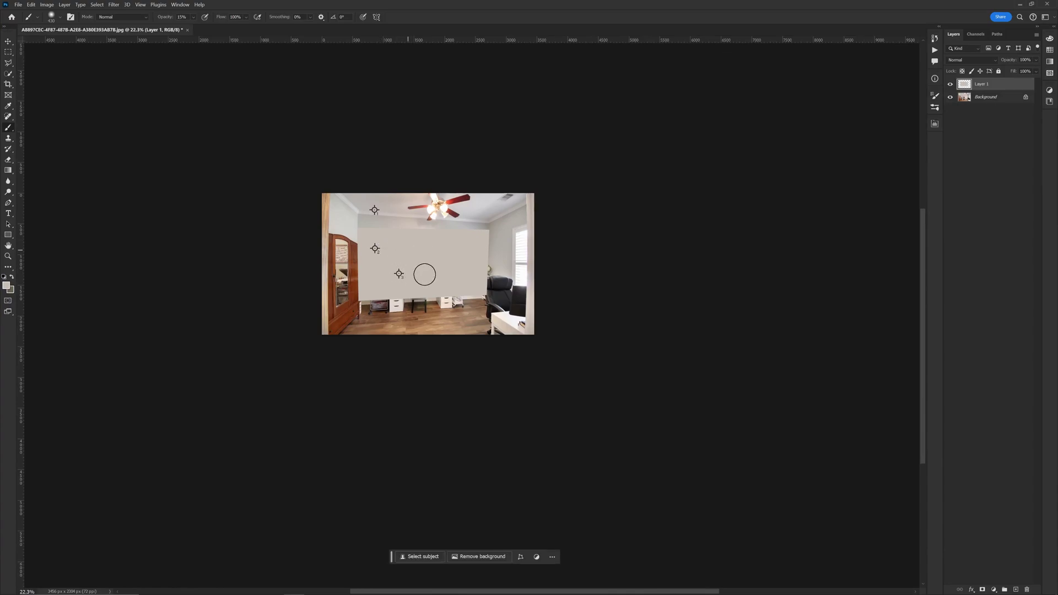
pyautogui.scroll(5, 437, 309)
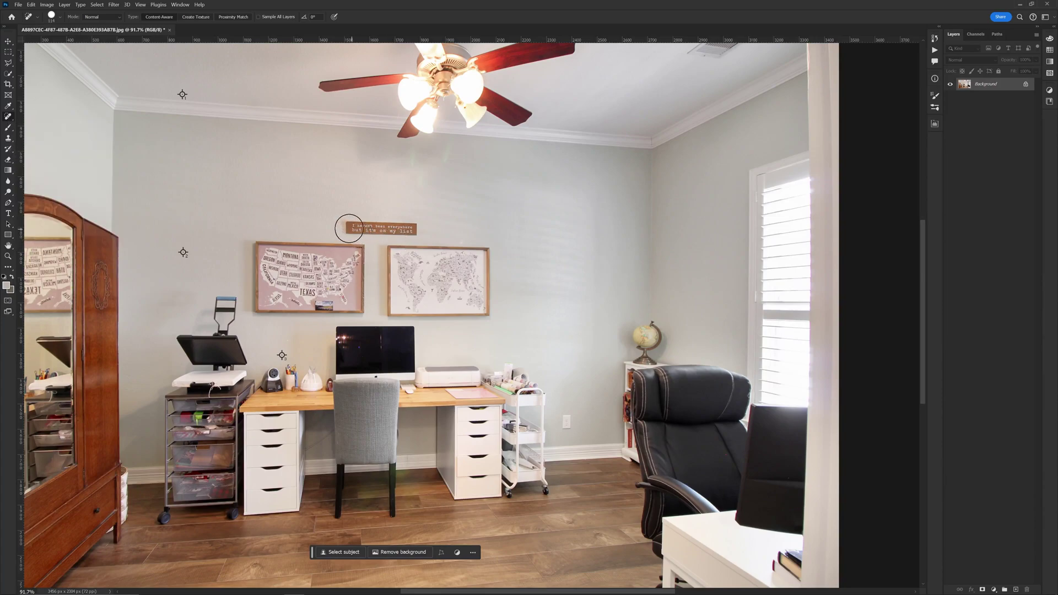
# Remove the sign, framed maps, computer monitor and the devices on the drawer cart with content-aware Spot Healing strokes.
pyautogui.moveTo(348, 228); pyautogui.dragTo(431, 230)
pyautogui.moveTo(388, 245)
pyautogui.mouseDown()
pyautogui.moveTo(402, 285)
pyautogui.moveTo(390, 318)
pyautogui.moveTo(449, 249)
pyautogui.moveTo(469, 299)
pyautogui.moveTo(394, 272)
pyautogui.moveTo(486, 307)
pyautogui.moveTo(357, 294)
pyautogui.moveTo(347, 309)
pyautogui.moveTo(268, 243)
pyautogui.moveTo(325, 275)
pyautogui.moveTo(382, 242)
pyautogui.moveTo(391, 328)
pyautogui.mouseUp()
pyautogui.moveTo(468, 284)
pyautogui.mouseDown()
pyautogui.moveTo(298, 287)
pyautogui.moveTo(339, 376)
pyautogui.moveTo(402, 394)
pyautogui.mouseUp()
pyautogui.moveTo(384, 348); pyautogui.dragTo(418, 309)
pyautogui.moveTo(228, 307)
pyautogui.mouseDown()
pyautogui.moveTo(219, 349)
pyautogui.moveTo(181, 380)
pyautogui.mouseUp()
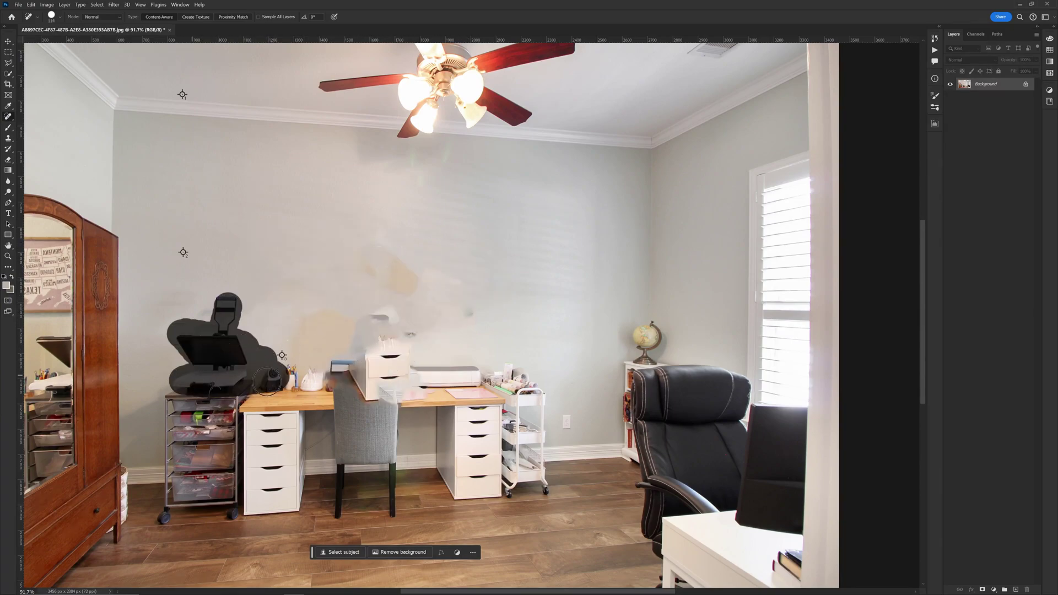
pyautogui.moveTo(268, 381); pyautogui.dragTo(271, 380)
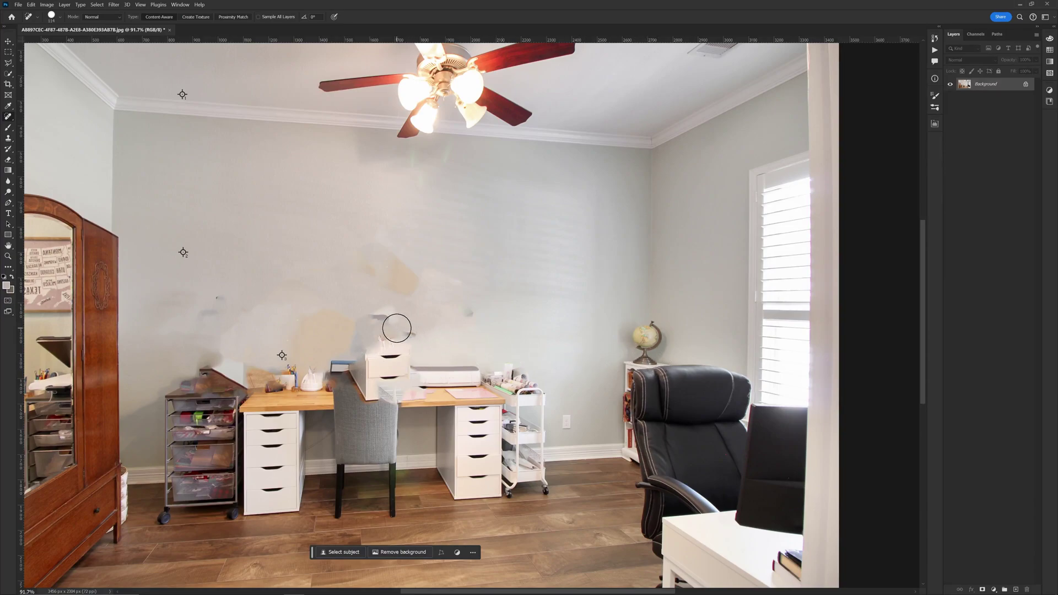
pyautogui.moveTo(353, 333); pyautogui.dragTo(367, 290)
# Outline the lower back wall between the wardrobe and the far corner with a polygonal selection and add a new layer.
pyautogui.click(8, 63)
pyautogui.click(109, 221)
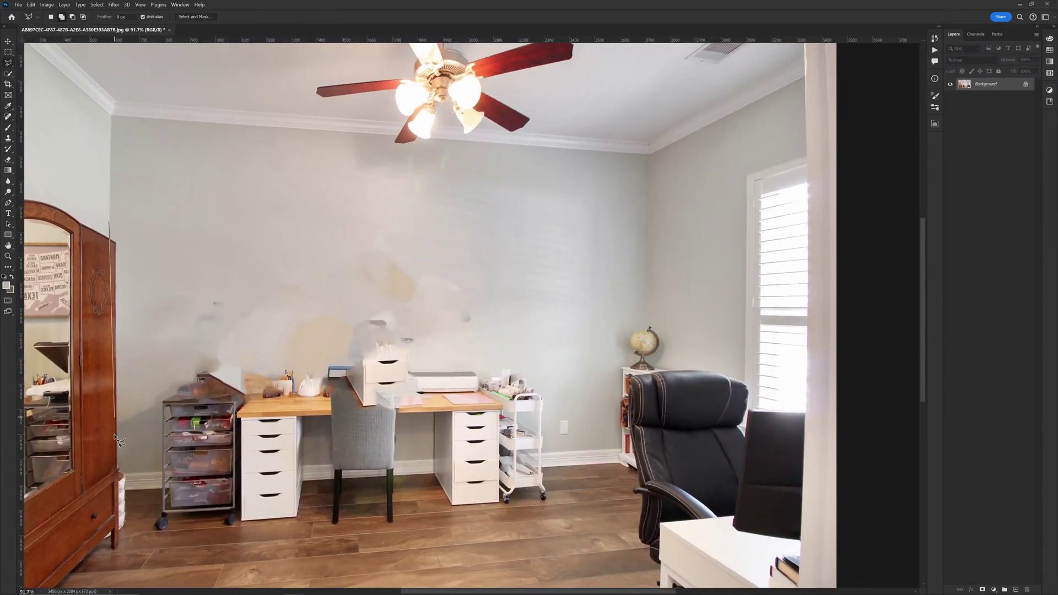
pyautogui.click(113, 474)
pyautogui.click(653, 447)
pyautogui.doubleClick(651, 234)
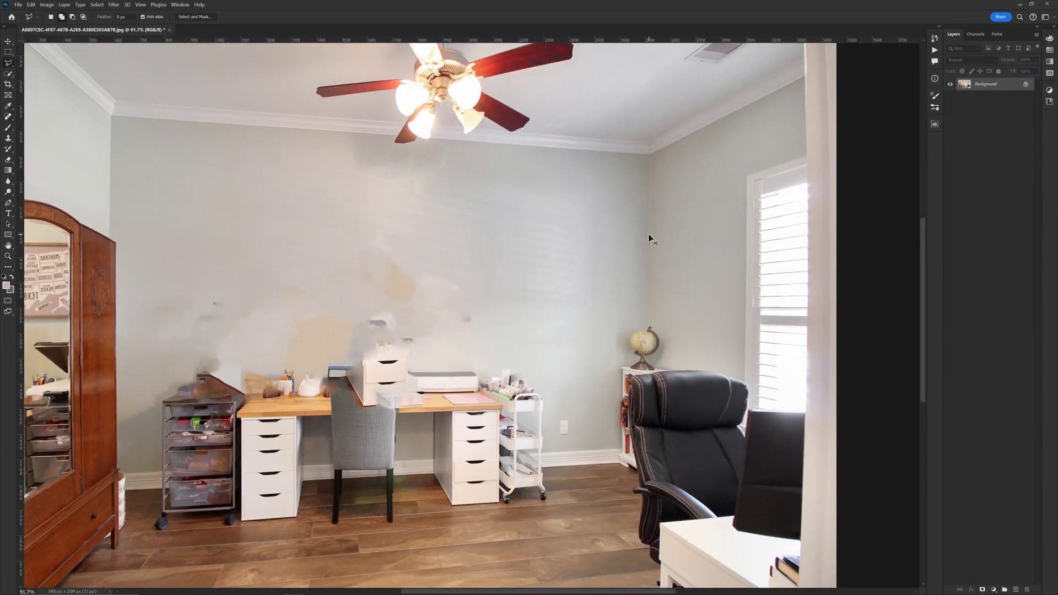
pyautogui.click(1016, 590)
# Set up the Brush with 46% opacity and 34% flow and adjust its size for painting the wall.
pyautogui.press('b')
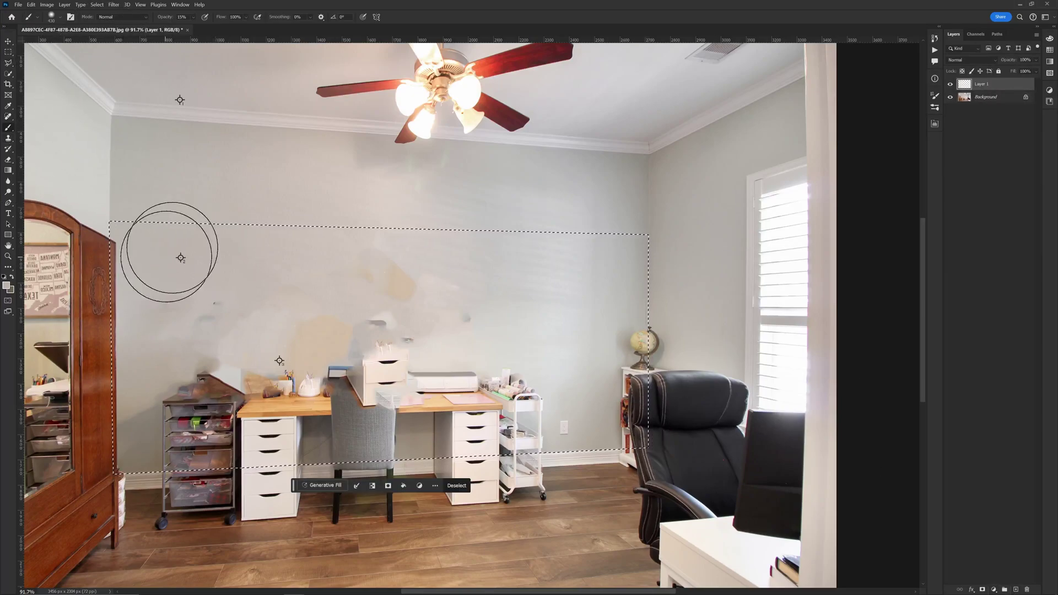
pyautogui.click(195, 18)
pyautogui.click(198, 27)
pyautogui.click(246, 16)
pyautogui.click(235, 28)
pyautogui.rightClick(204, 280)
pyautogui.moveTo(250, 320); pyautogui.dragTo(241, 320)
pyautogui.press('Return')
# Paint wall colour throughout the selected back wall area, covering the desk, drawers, chair and remaining healing smudges.
pyautogui.moveTo(177, 392); pyautogui.dragTo(162, 486)
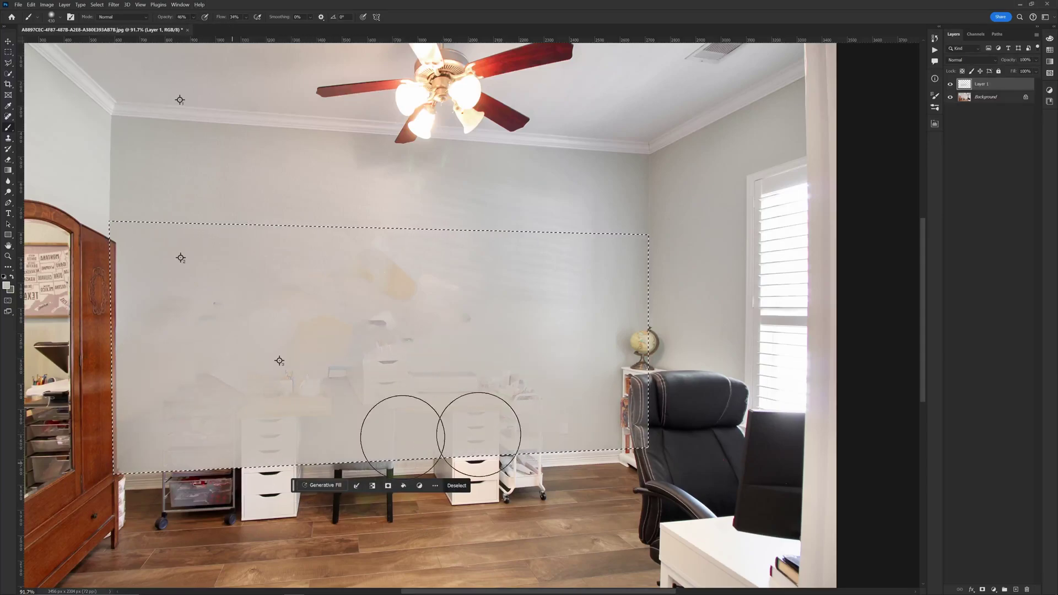
pyautogui.moveTo(531, 435)
pyautogui.mouseDown()
pyautogui.moveTo(182, 314)
pyautogui.moveTo(536, 377)
pyautogui.mouseUp()
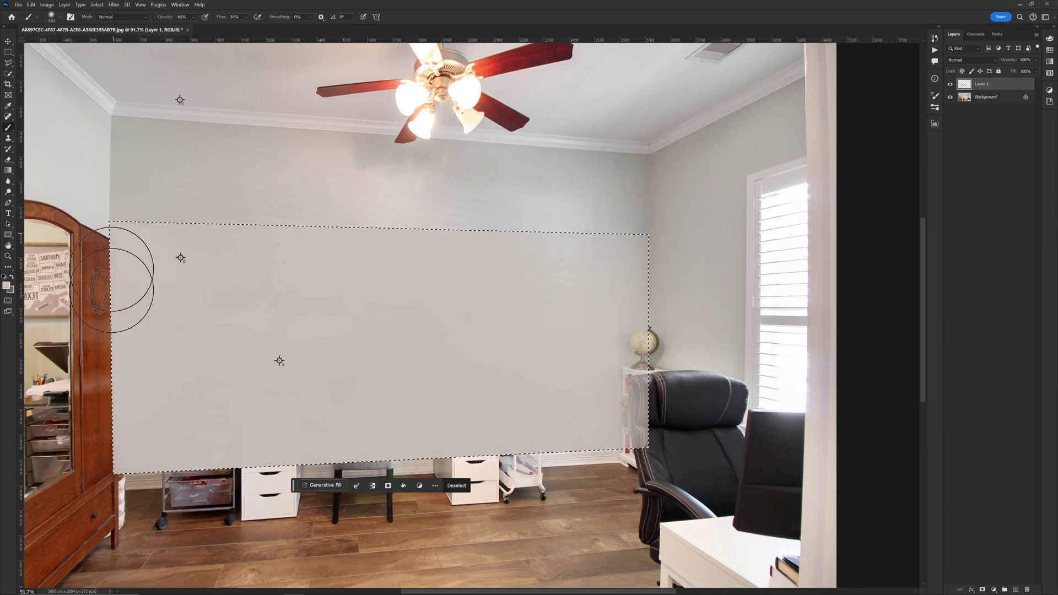
pyautogui.moveTo(95, 216)
pyautogui.mouseDown()
pyautogui.moveTo(52, 216)
pyautogui.moveTo(102, 207)
pyautogui.mouseUp()
# Raise the brush opacity to 58% and blend the painted area's corner side and upper edge using sampled wall tones.
pyautogui.click(193, 17)
pyautogui.moveTo(200, 26); pyautogui.dragTo(207, 26)
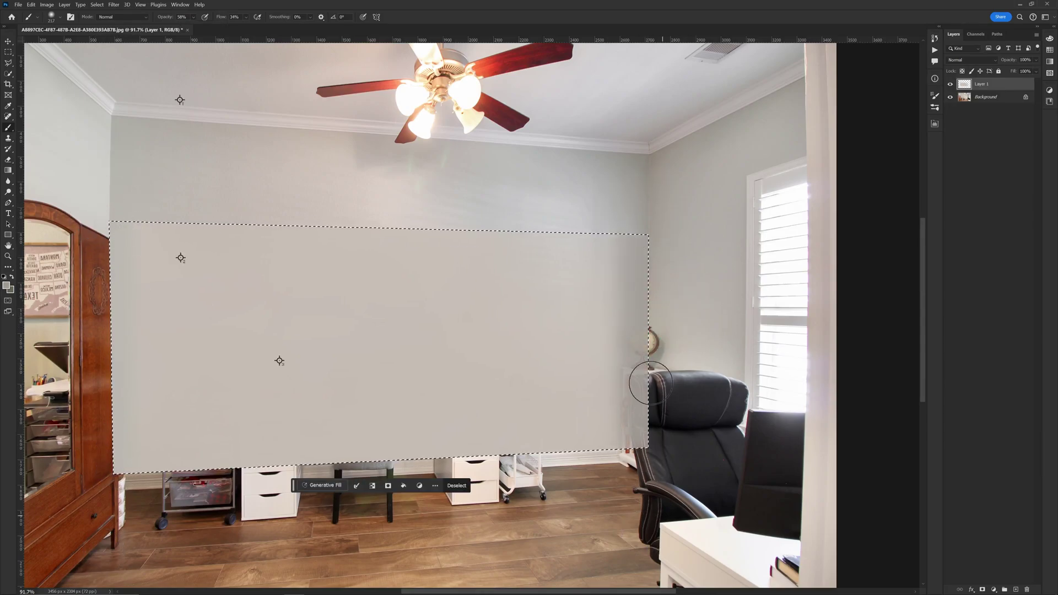
pyautogui.moveTo(645, 333)
pyautogui.mouseDown()
pyautogui.moveTo(609, 225)
pyautogui.moveTo(573, 303)
pyautogui.mouseUp()
pyautogui.keyDown('alt'); pyautogui.click(540, 226); pyautogui.keyUp('alt')
pyautogui.keyDown('alt'); pyautogui.rightClick(540, 226); pyautogui.keyUp('alt')
pyautogui.moveTo(507, 226)
pyautogui.mouseDown()
pyautogui.moveTo(260, 208)
pyautogui.moveTo(447, 222)
pyautogui.mouseUp()
pyautogui.keyDown('alt'); pyautogui.click(316, 219); pyautogui.keyUp('alt')
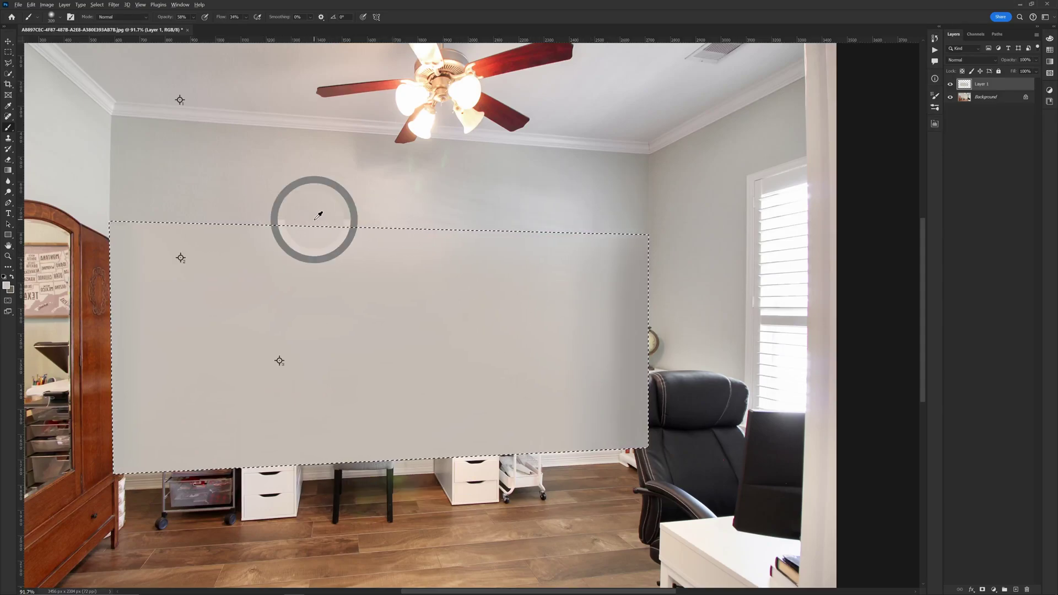
pyautogui.keyDown('alt'); pyautogui.click(318, 217); pyautogui.keyUp('alt')
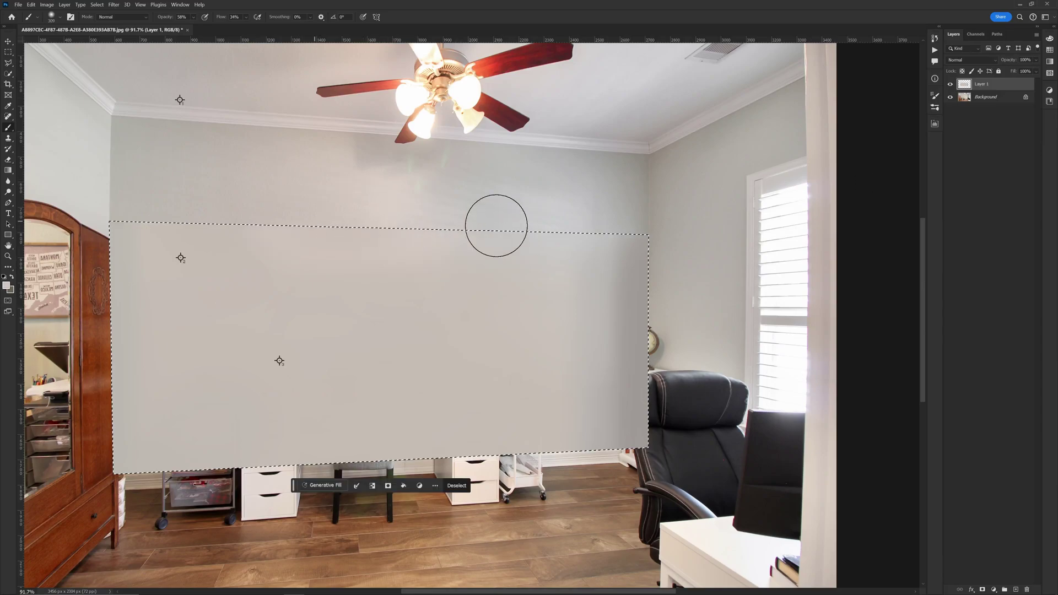
# Check the painted wall without its selection, restore the selection and blend the paint further with wall tones sampled along the upper edge.
pyautogui.hotkey('ctrl', 'd')
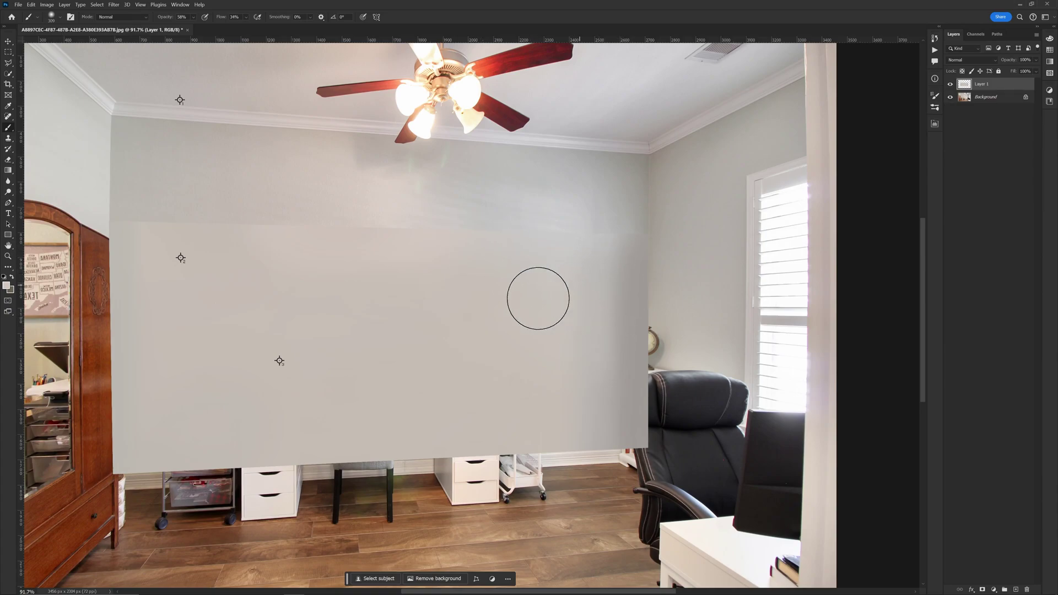
pyautogui.scroll(-3, 485, 274)
pyautogui.scroll(3, 483, 278)
pyautogui.hotkey('ctrl', 'shift', 'd')
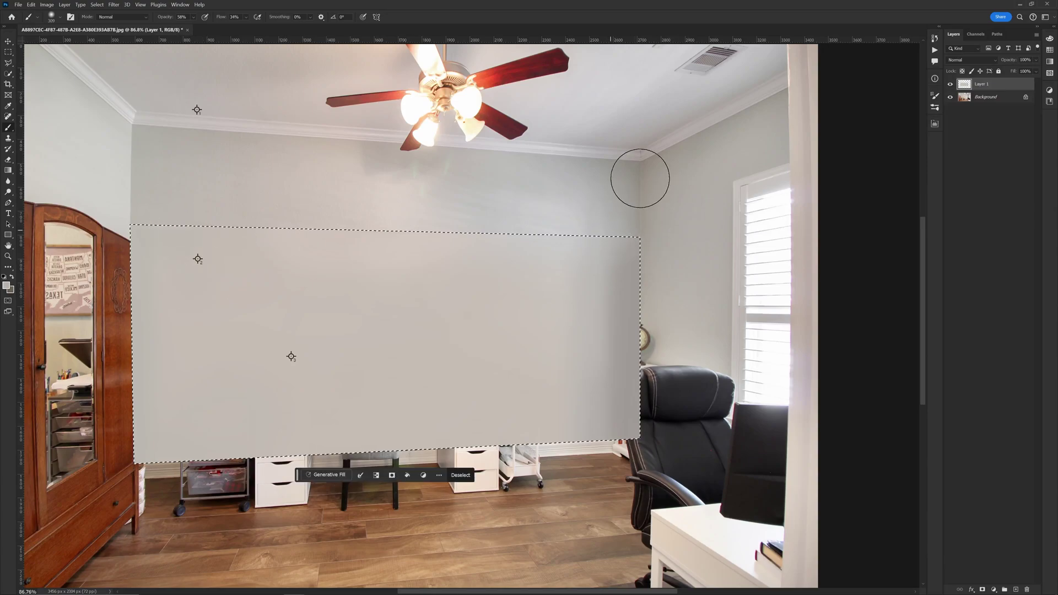
pyautogui.moveTo(523, 370)
pyautogui.mouseDown()
pyautogui.moveTo(491, 365)
pyautogui.moveTo(515, 367)
pyautogui.mouseUp()
pyautogui.keyDown('alt'); pyautogui.click(303, 234); pyautogui.keyUp('alt')
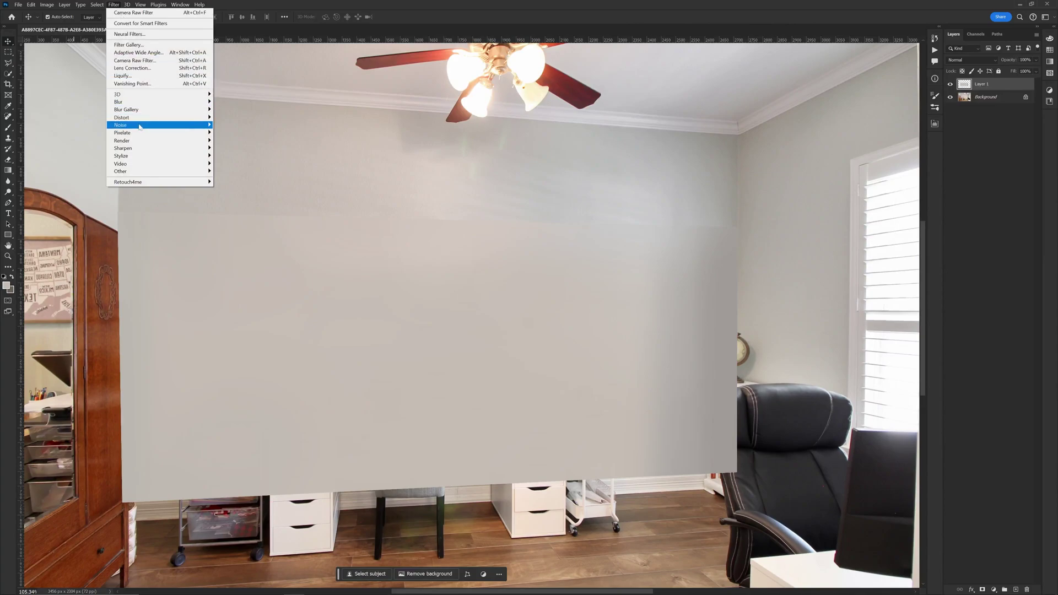
# Apply Add Noise to the painted wall layer at 2.96%, with uniform distribution and monochromatic enabled.
pyautogui.moveTo(140, 126)
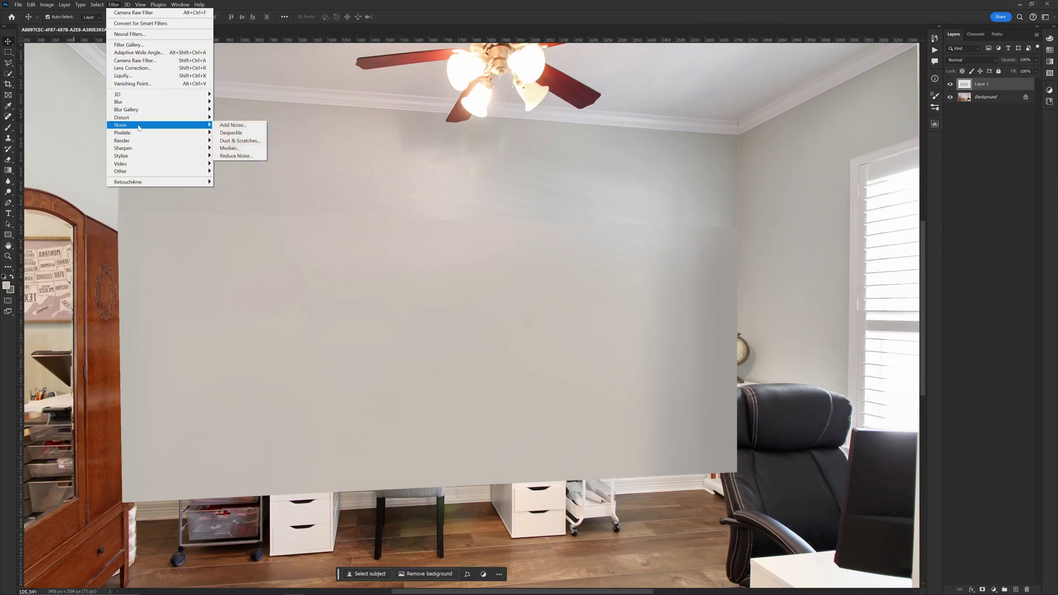
pyautogui.click(231, 126)
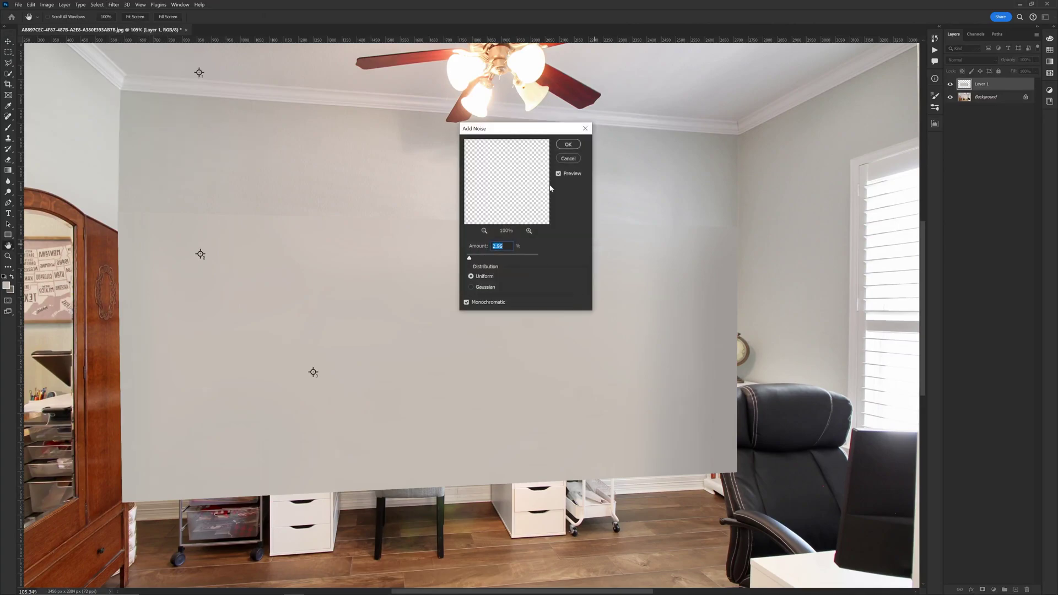
pyautogui.click(568, 146)
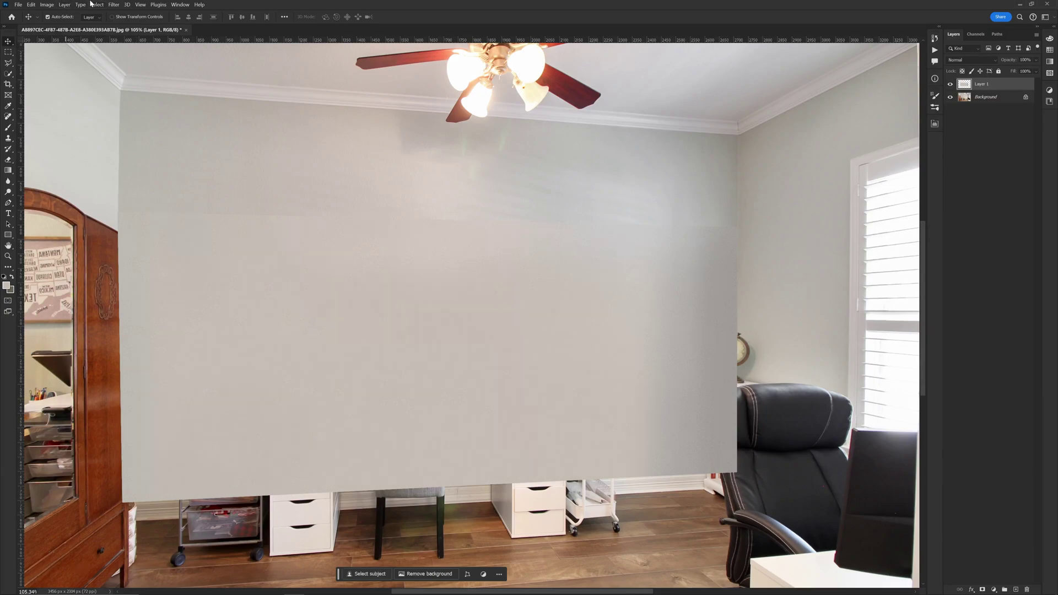
# Apply Reduce Noise to the layer with strength 10, preserve details 0%, reduce color noise 6% and sharpen details 25%.
pyautogui.click(114, 4)
pyautogui.moveTo(154, 125)
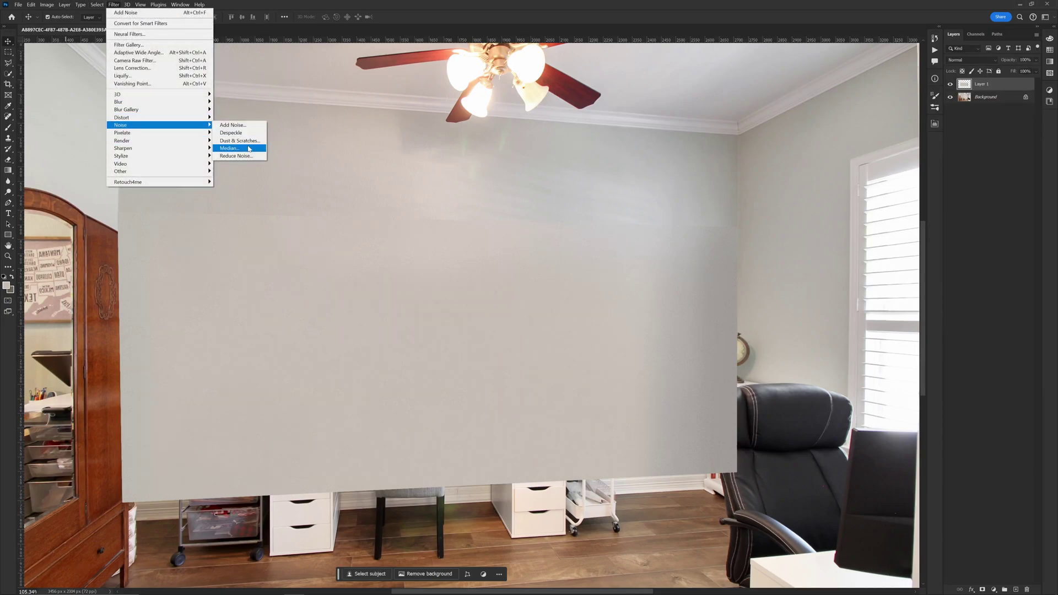
pyautogui.click(245, 156)
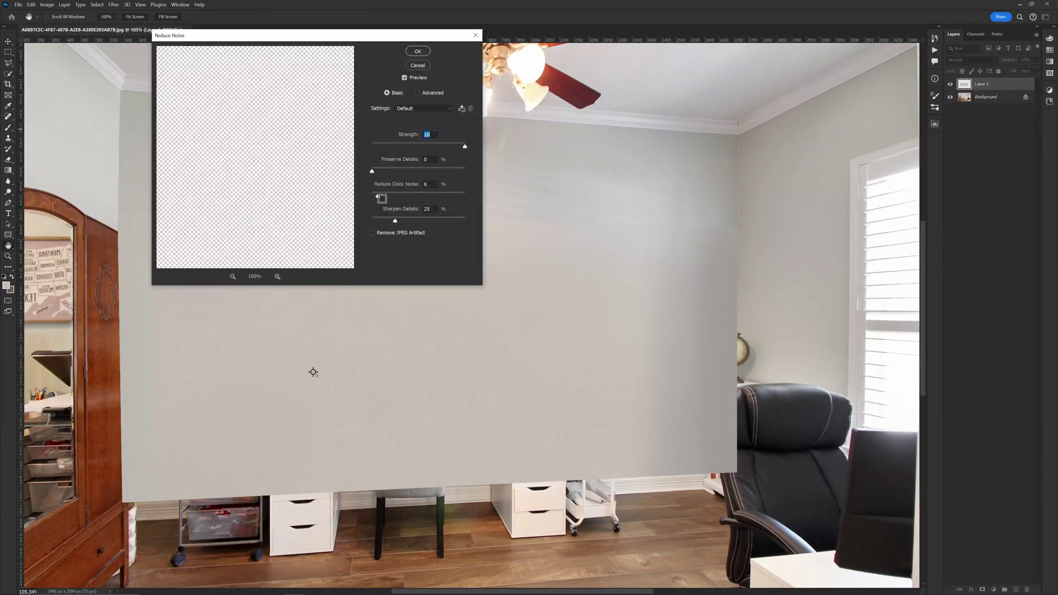
pyautogui.click(416, 53)
# Examine the painted wall's texture and edges up close and in the full view.
pyautogui.moveTo(425, 334); pyautogui.dragTo(381, 334)
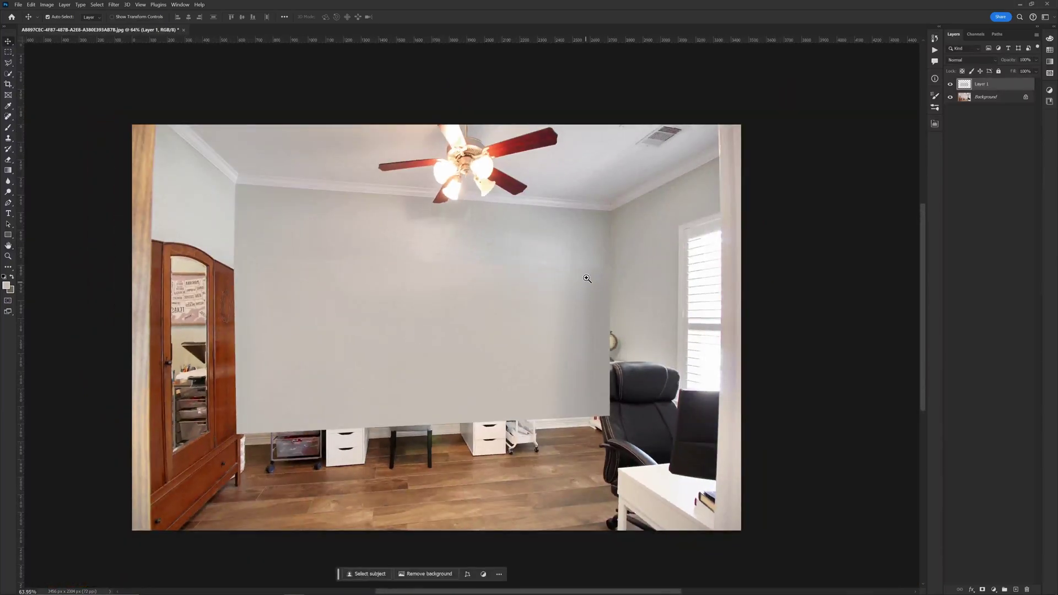
pyautogui.moveTo(590, 279); pyautogui.dragTo(633, 283)
pyautogui.moveTo(581, 396); pyautogui.dragTo(575, 397)
pyautogui.scroll(3, 576, 397)
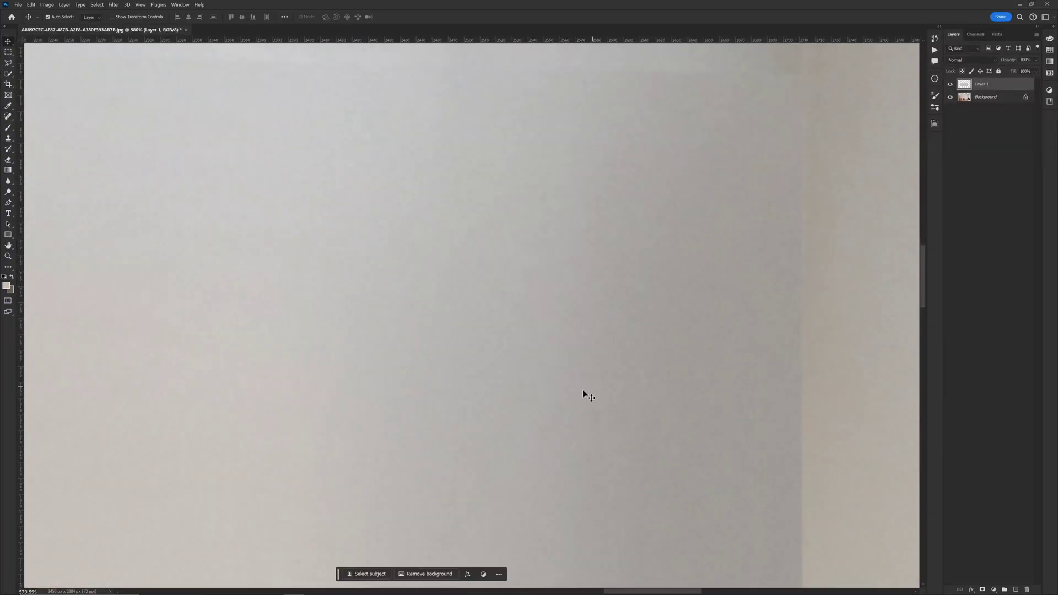
pyautogui.scroll(-10, 579, 388)
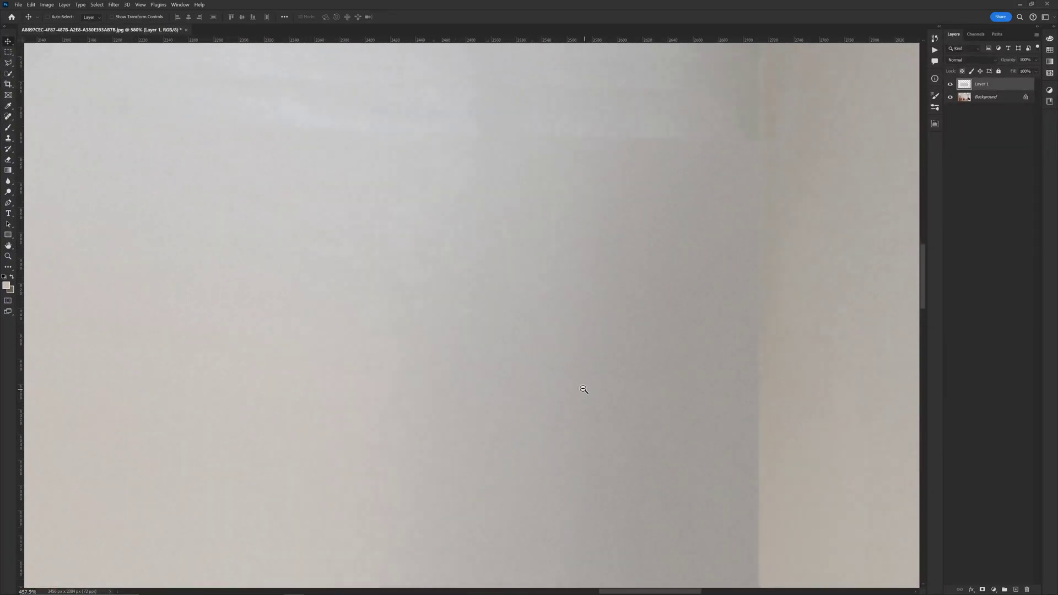
pyautogui.scroll(3, 308, 419)
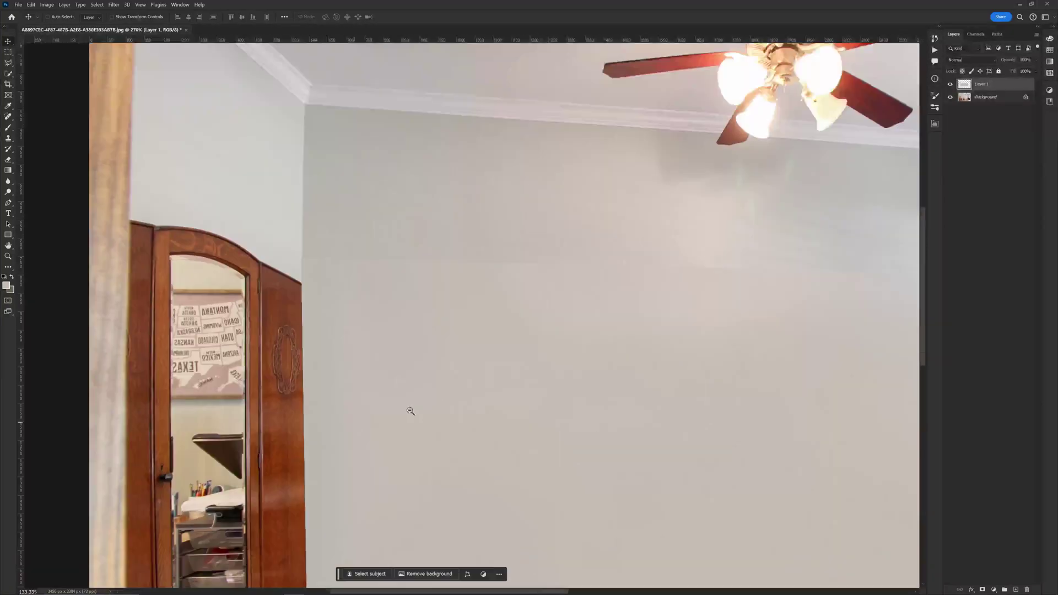
pyautogui.scroll(-4, 515, 413)
pyautogui.scroll(2, 630, 389)
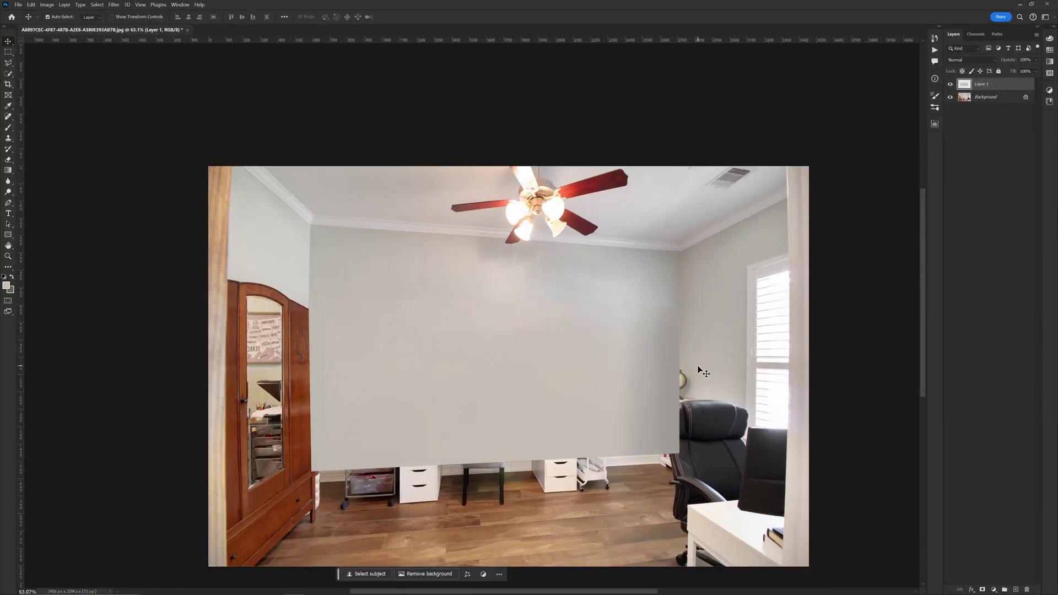
# Outline the wardrobe and the wall just above it with a polygonal selection and add a new layer.
pyautogui.click(8, 62)
pyautogui.scroll(2, 231, 278)
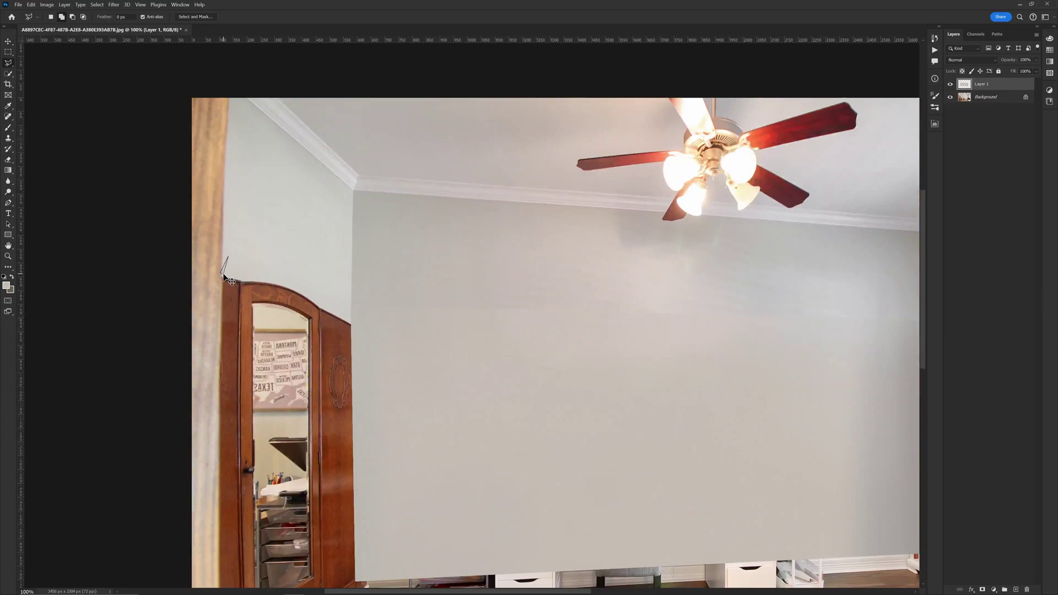
pyautogui.moveTo(232, 317); pyautogui.dragTo(243, 452)
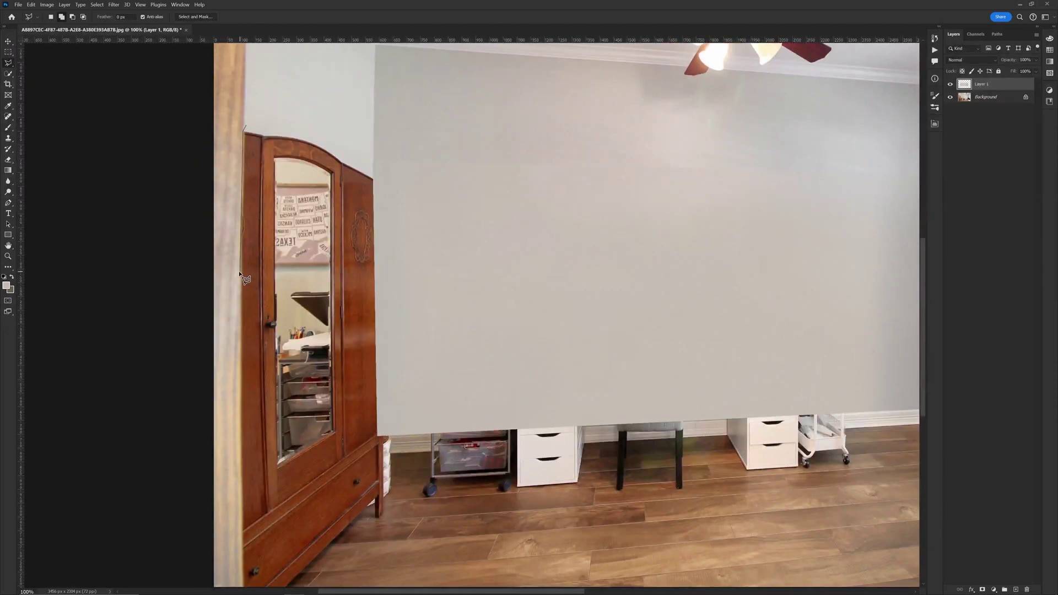
pyautogui.moveTo(237, 361)
pyautogui.mouseDown()
pyautogui.moveTo(243, 411)
pyautogui.moveTo(235, 174)
pyautogui.moveTo(243, 593)
pyautogui.moveTo(248, 529)
pyautogui.mouseUp()
pyautogui.click(378, 424)
pyautogui.doubleClick(374, 97)
pyautogui.moveTo(551, 252); pyautogui.dragTo(505, 260)
pyautogui.scroll(-2, 479, 284)
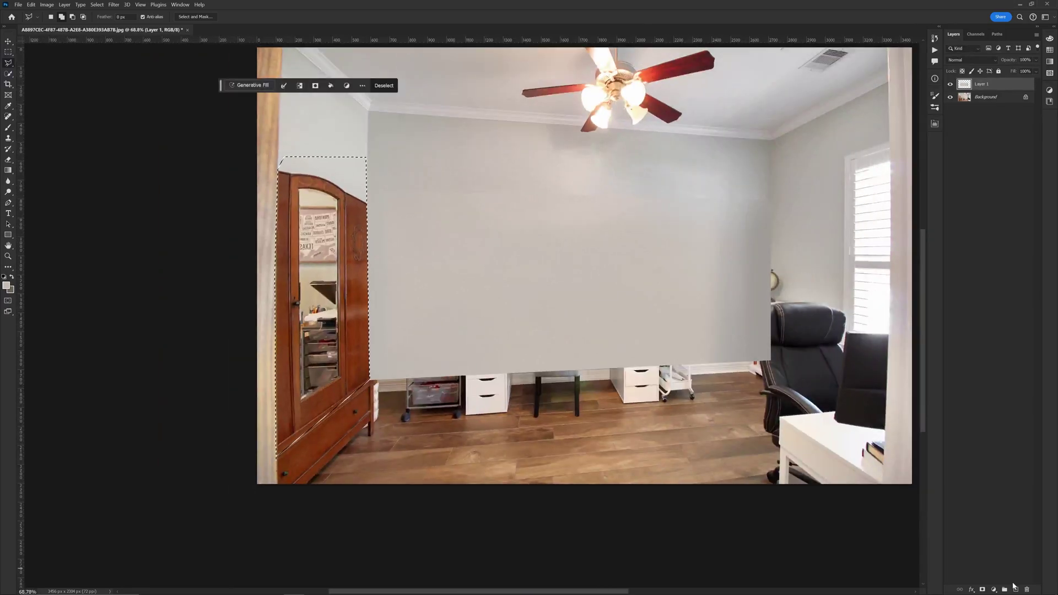
pyautogui.click(1015, 589)
# Paint over the upper wardrobe with an enlarged soft brush in colours sampled from the adjoining wall, and clear the selection.
pyautogui.press('b')
pyautogui.keyDown('alt'); pyautogui.click(345, 171); pyautogui.keyUp('alt')
pyautogui.press(']')
pyautogui.press(']')
pyautogui.press(']')
pyautogui.moveTo(345, 171)
pyautogui.mouseDown()
pyautogui.moveTo(303, 181)
pyautogui.moveTo(297, 252)
pyautogui.moveTo(416, 183)
pyautogui.moveTo(493, 273)
pyautogui.moveTo(626, 312)
pyautogui.moveTo(353, 378)
pyautogui.moveTo(295, 189)
pyautogui.moveTo(272, 405)
pyautogui.moveTo(273, 244)
pyautogui.moveTo(332, 281)
pyautogui.mouseUp()
pyautogui.press(']')
pyautogui.keyDown('alt'); pyautogui.click(363, 140); pyautogui.keyUp('alt')
pyautogui.keyDown('alt'); pyautogui.click(342, 148); pyautogui.keyUp('alt')
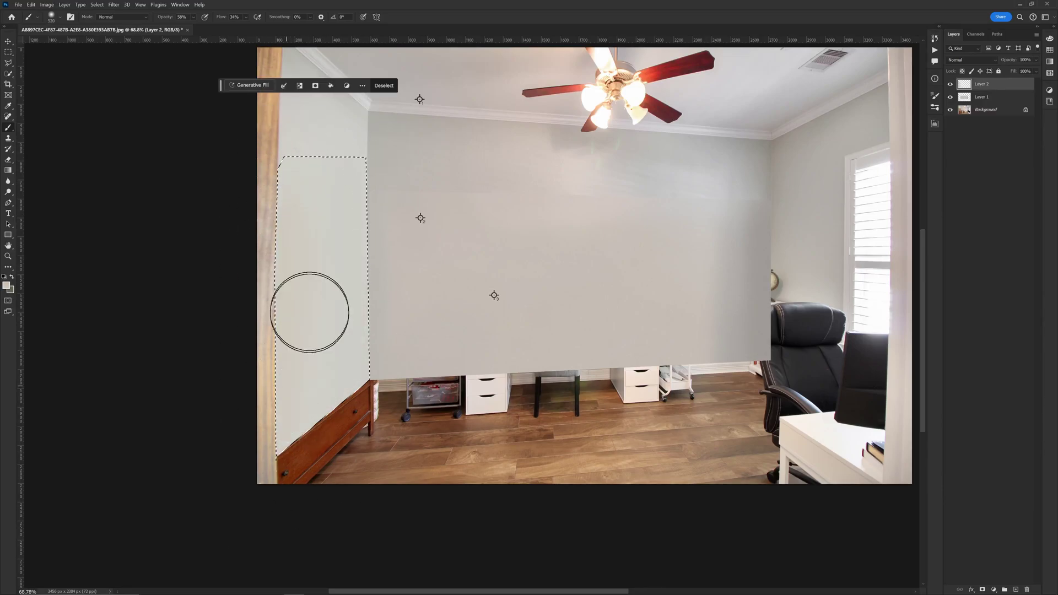
pyautogui.hotkey('ctrl', 'd')
# Outline the window-side wall around the globe, office chair and monitor with a polygonal selection and add a new layer.
pyautogui.moveTo(337, 371)
pyautogui.mouseDown()
pyautogui.moveTo(315, 366)
pyautogui.moveTo(334, 367)
pyautogui.mouseUp()
pyautogui.moveTo(334, 367); pyautogui.dragTo(279, 367)
pyautogui.click(8, 62)
pyautogui.moveTo(652, 280); pyautogui.dragTo(664, 280)
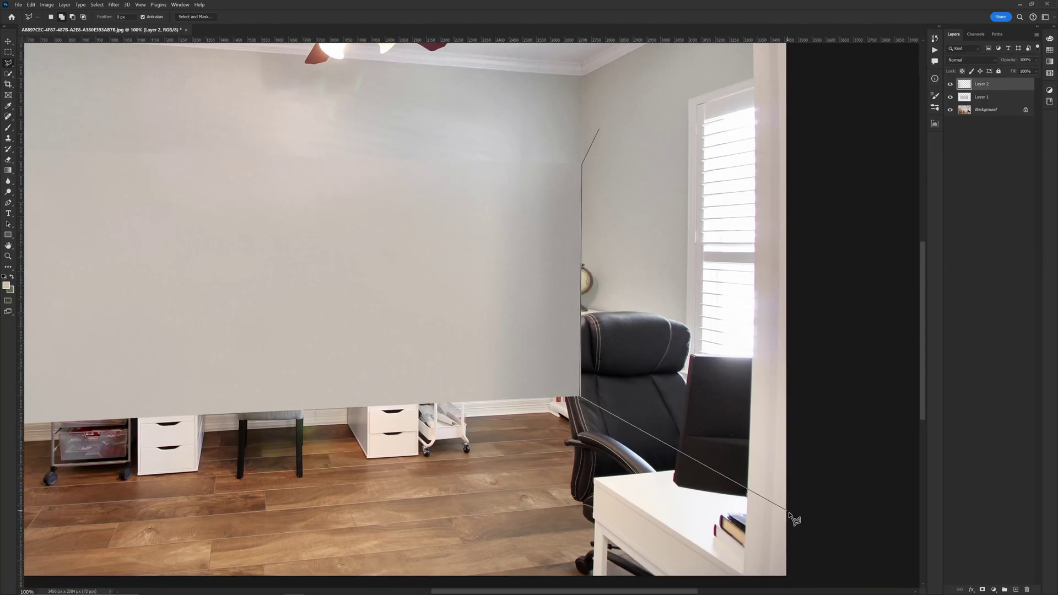
pyautogui.click(747, 496)
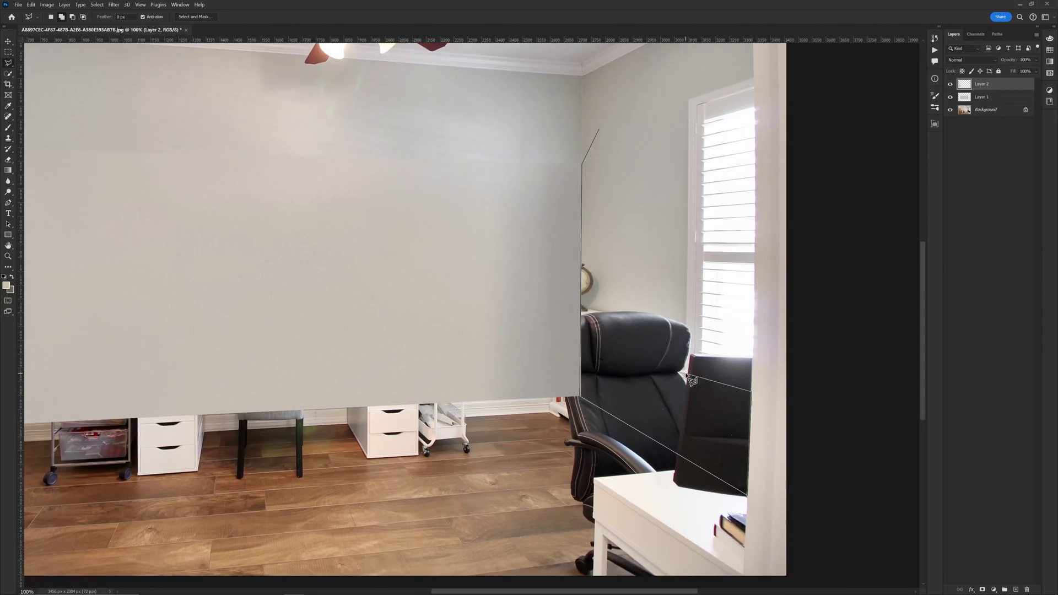
pyautogui.doubleClick(633, 168)
pyautogui.click(1015, 590)
# Paint sampled wall colour over the globe, chair back and monitor within the selection, and deselect.
pyautogui.click(7, 128)
pyautogui.keyDown('alt'); pyautogui.click(559, 358); pyautogui.keyUp('alt')
pyautogui.moveTo(598, 336)
pyautogui.mouseDown()
pyautogui.moveTo(609, 369)
pyautogui.moveTo(641, 341)
pyautogui.moveTo(568, 402)
pyautogui.moveTo(579, 134)
pyautogui.mouseUp()
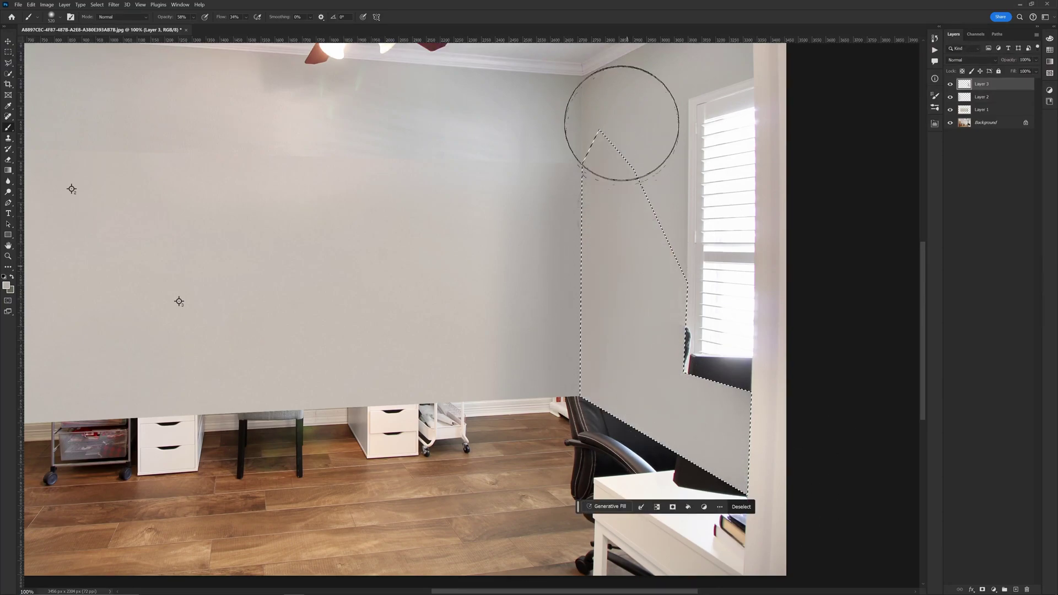
pyautogui.moveTo(576, 186); pyautogui.dragTo(534, 206)
pyautogui.moveTo(586, 152); pyautogui.dragTo(564, 180)
pyautogui.moveTo(568, 383)
pyautogui.mouseDown()
pyautogui.moveTo(593, 385)
pyautogui.moveTo(694, 446)
pyautogui.mouseUp()
pyautogui.hotkey('ctrl', 'd')
# Restore the window-side wall selection, touch up the paint along the room corner and deselect.
pyautogui.scroll(-3, 569, 298)
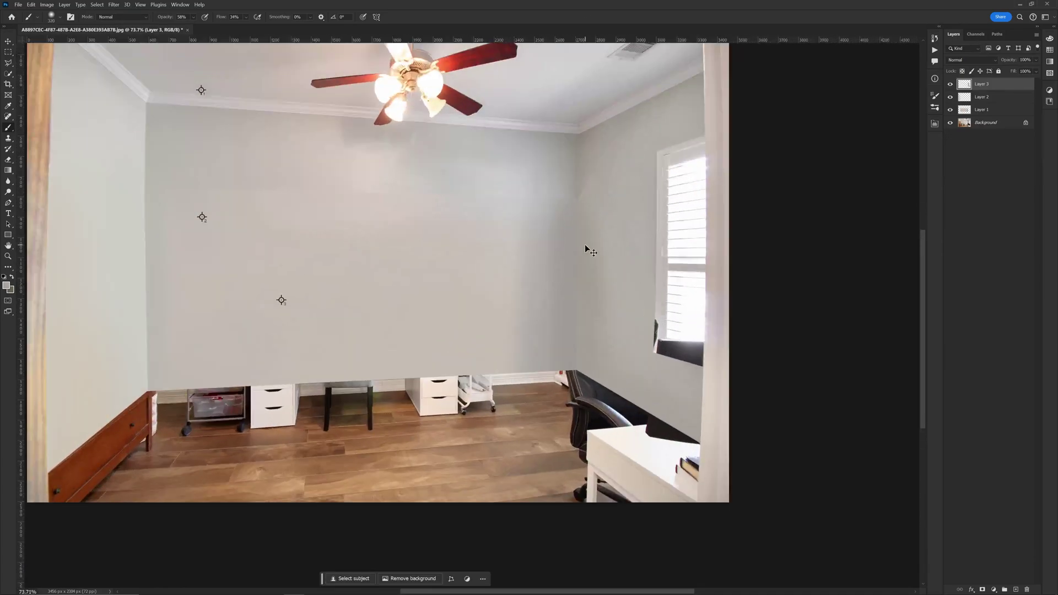
pyautogui.hotkey('ctrl', 'z')
pyautogui.moveTo(568, 174); pyautogui.dragTo(546, 174)
pyautogui.hotkey('ctrl', 'd')
pyautogui.scroll(-2, 563, 328)
# Bring the selection back, blend the upper end of the painted window-side wall with a smaller brush, and clear the selection.
pyautogui.hotkey('ctrl', 'z')
pyautogui.scroll(1, 615, 255)
pyautogui.moveTo(636, 239); pyautogui.dragTo(643, 239)
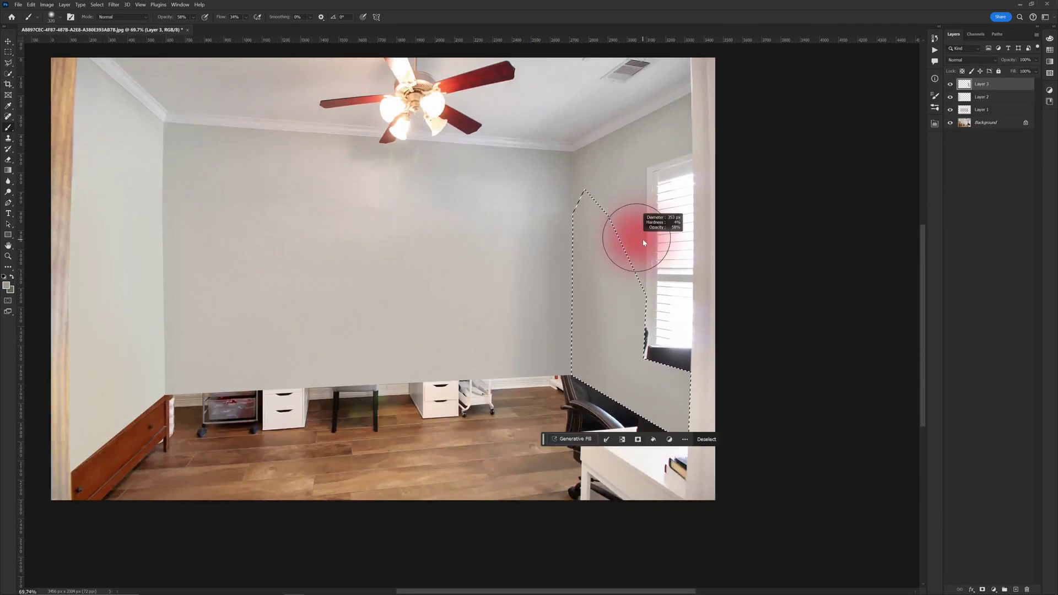
pyautogui.moveTo(593, 187); pyautogui.dragTo(648, 193)
pyautogui.moveTo(574, 217); pyautogui.dragTo(518, 217)
pyautogui.scroll(-3, 582, 334)
pyautogui.scroll(2, 582, 334)
pyautogui.hotkey('ctrl', 'd')
pyautogui.scroll(-4, 634, 372)
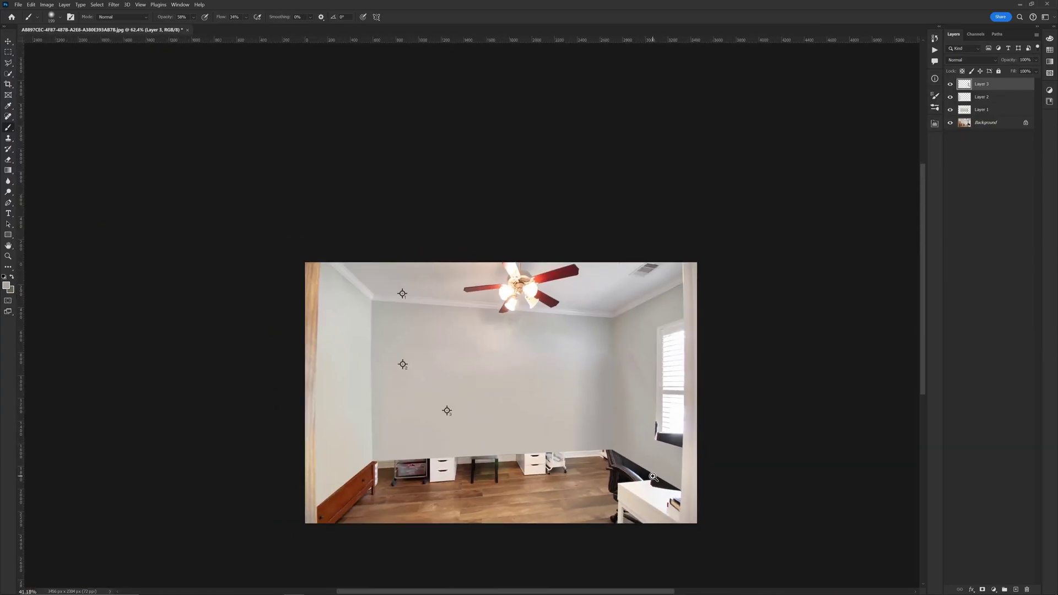
pyautogui.hotkey('ctrl', 'z')
pyautogui.scroll(4, 647, 369)
pyautogui.scroll(-2, 663, 374)
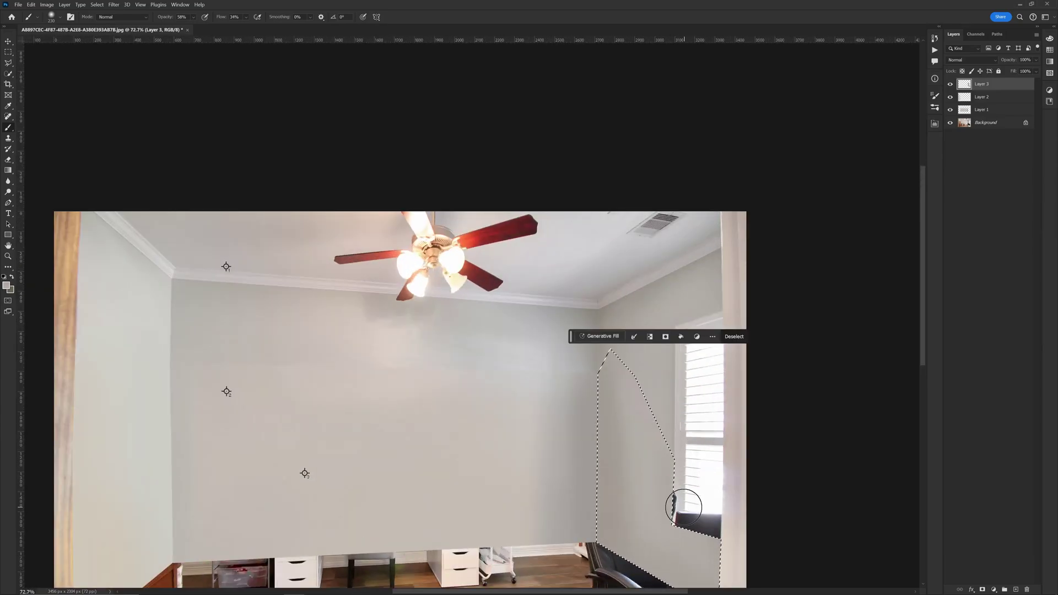
pyautogui.hotkey('ctrl', 'd')
# Merge copies of all layers, from the background up to Layer 3, into a new top layer and make that merged layer active.
pyautogui.scroll(-3, 711, 481)
pyautogui.press('v')
pyautogui.scroll(3, 673, 425)
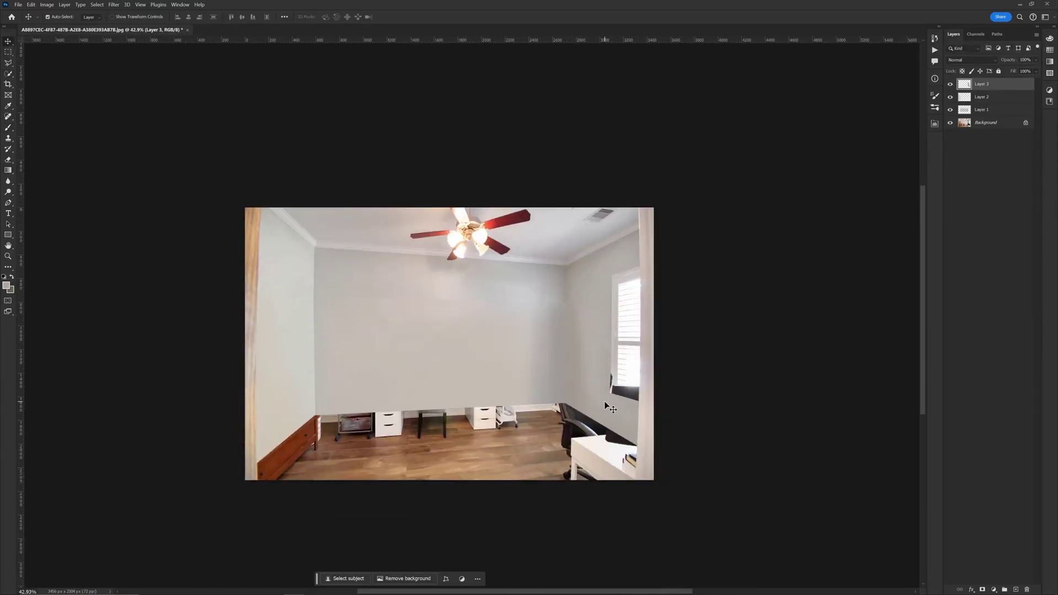
pyautogui.scroll(-3, 505, 260)
pyautogui.scroll(5, 490, 302)
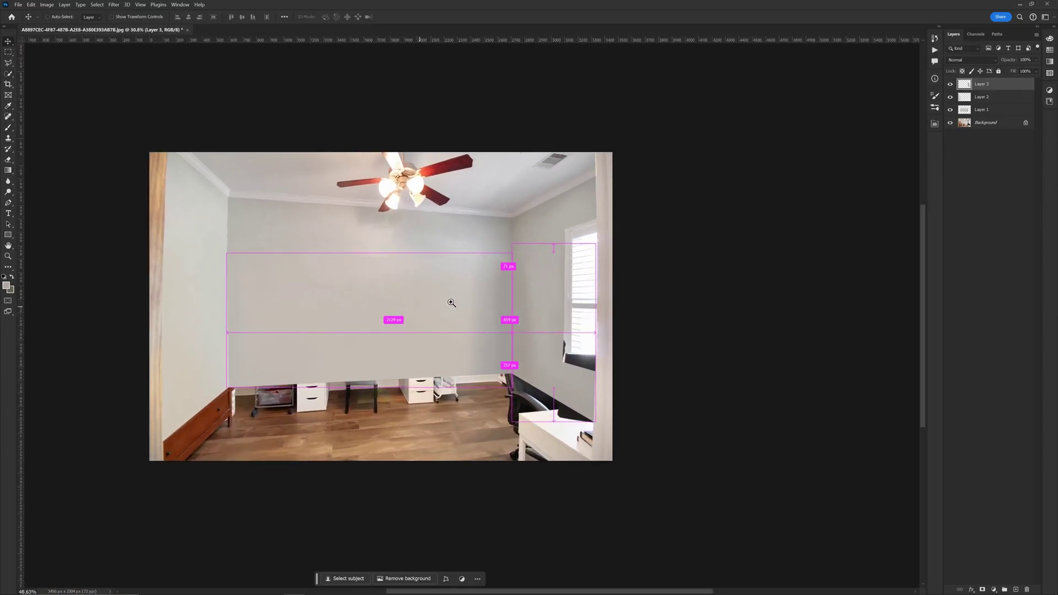
pyautogui.click(1005, 125)
pyautogui.keyDown('shift'); pyautogui.click(1009, 83); pyautogui.keyUp('shift')
pyautogui.hotkey('ctrl', 'alt', 'e')
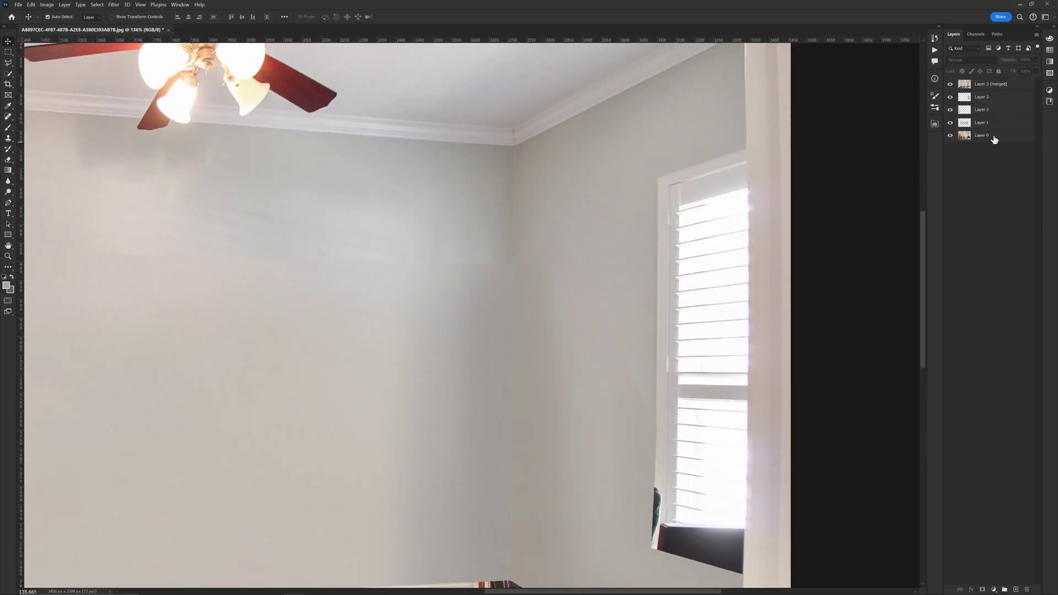
pyautogui.click(992, 137)
pyautogui.keyDown('shift'); pyautogui.click(994, 88); pyautogui.keyUp('shift')
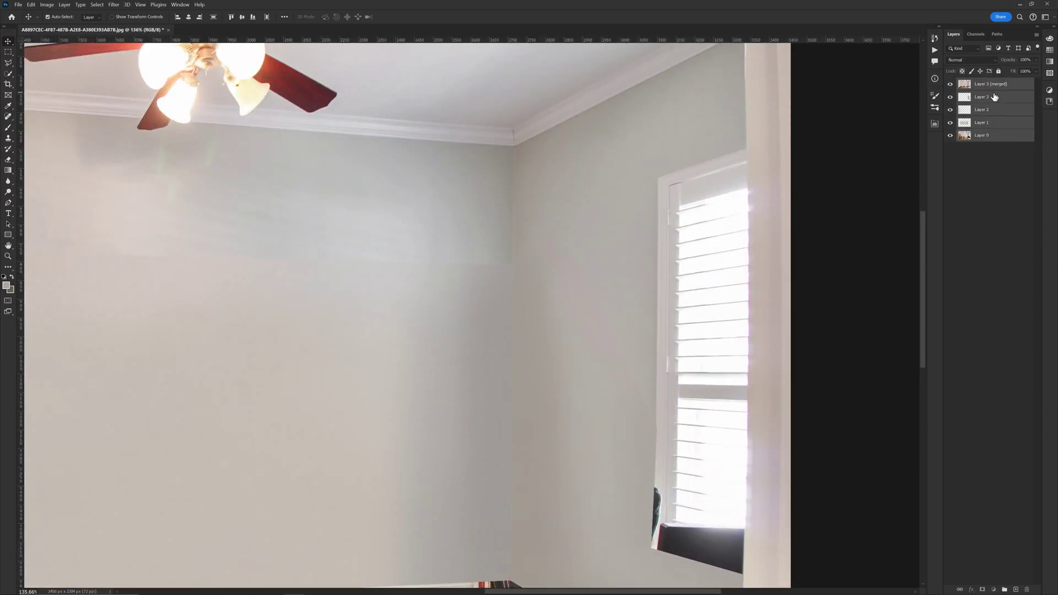
pyautogui.click(994, 97)
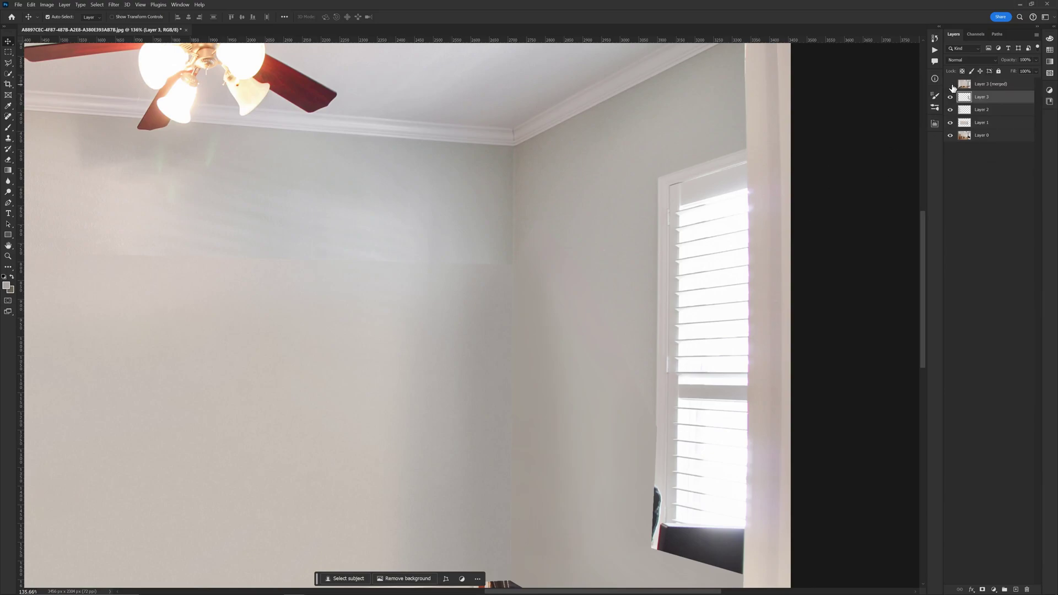
pyautogui.click(969, 86)
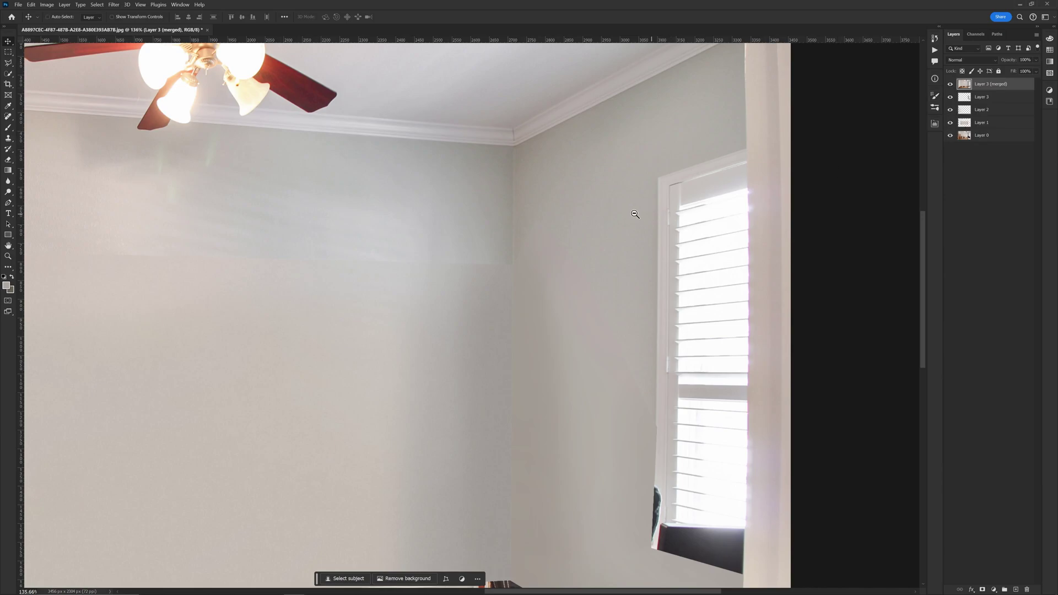
# Blend the horizontal paint seam across the back wall on the merged layer with the Content-Aware Spot Healing Brush.
pyautogui.scroll(-3, 639, 214)
pyautogui.moveTo(470, 286); pyautogui.dragTo(711, 265)
pyautogui.moveTo(350, 269); pyautogui.dragTo(382, 275)
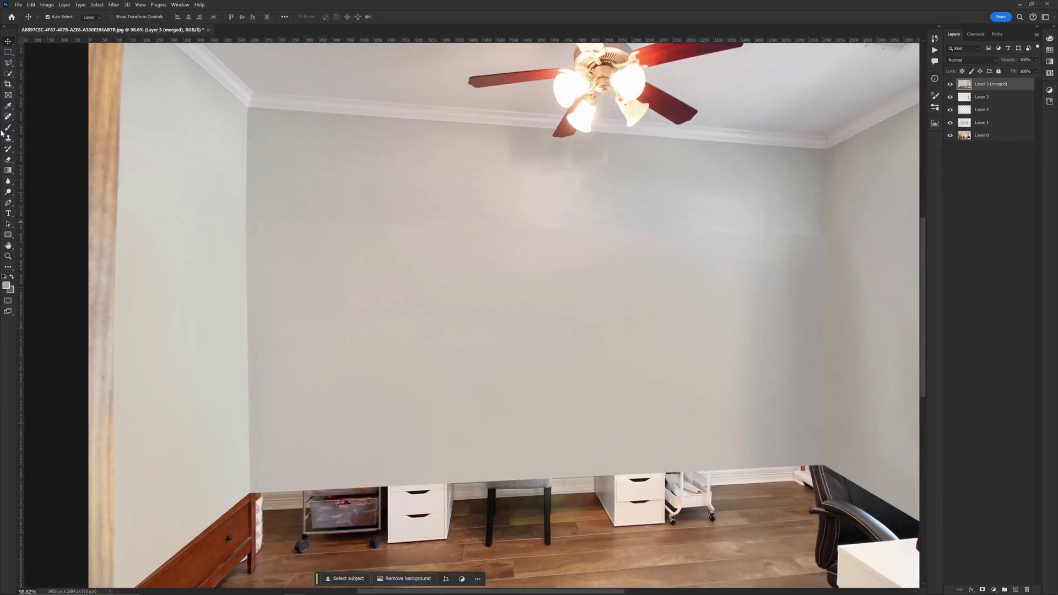
pyautogui.press('j')
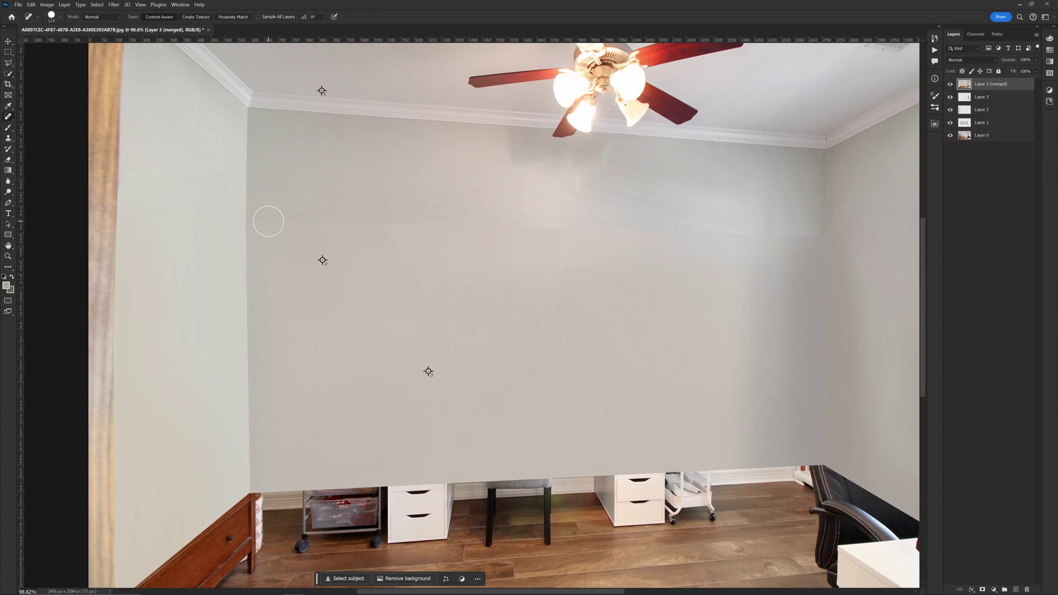
pyautogui.keyDown('alt'); pyautogui.rightClick(274, 221); pyautogui.keyUp('alt')
pyautogui.moveTo(261, 224); pyautogui.dragTo(261, 223)
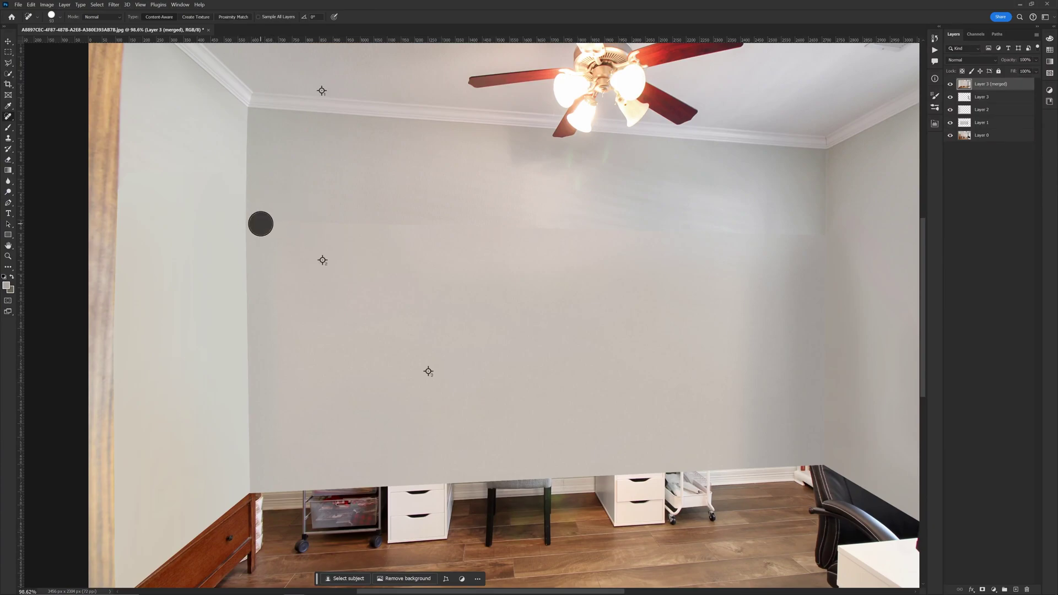
pyautogui.keyDown('shift'); pyautogui.click(473, 221); pyautogui.keyUp('shift')
pyautogui.moveTo(485, 231); pyautogui.dragTo(417, 230)
pyautogui.moveTo(529, 231)
pyautogui.mouseDown()
pyautogui.moveTo(667, 242)
pyautogui.moveTo(797, 236)
pyautogui.mouseUp()
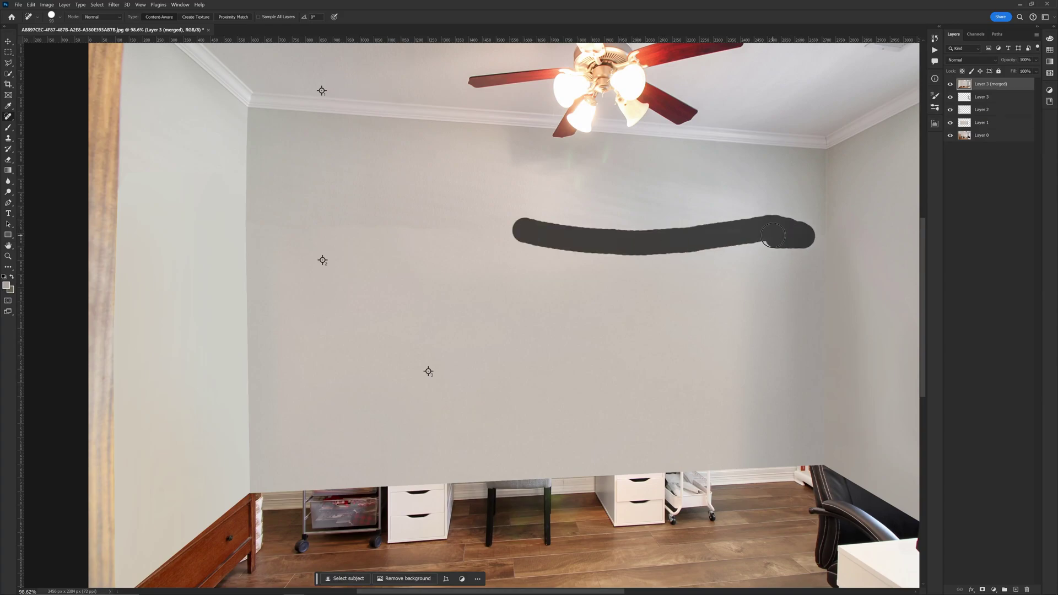
pyautogui.moveTo(557, 263); pyautogui.dragTo(546, 262)
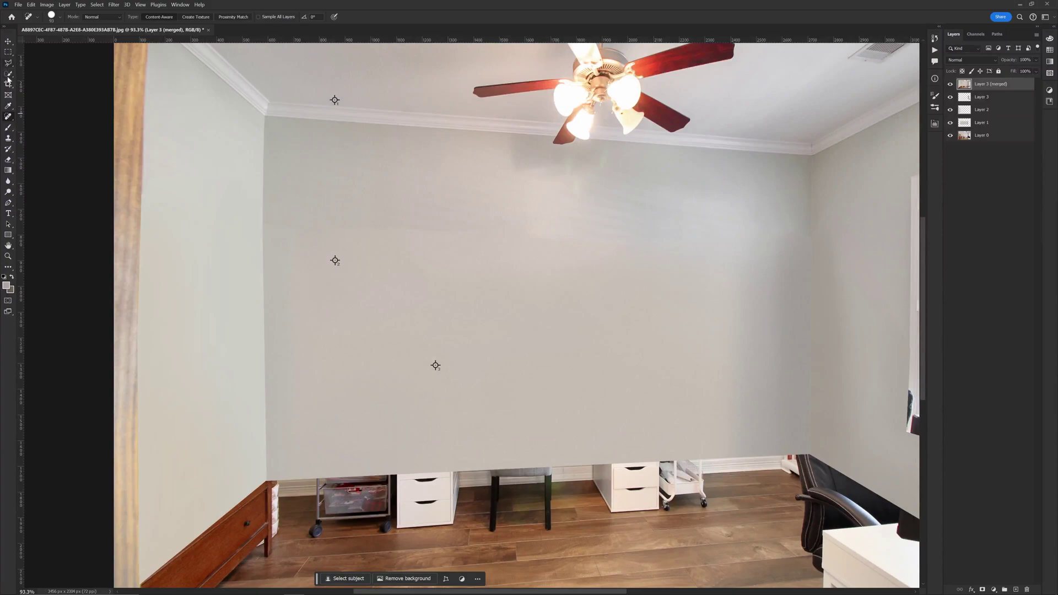
# Outline the long seam band across the back wall with the Patch tool, replace it with wall from just above, and deselect.
pyautogui.rightClick(8, 115)
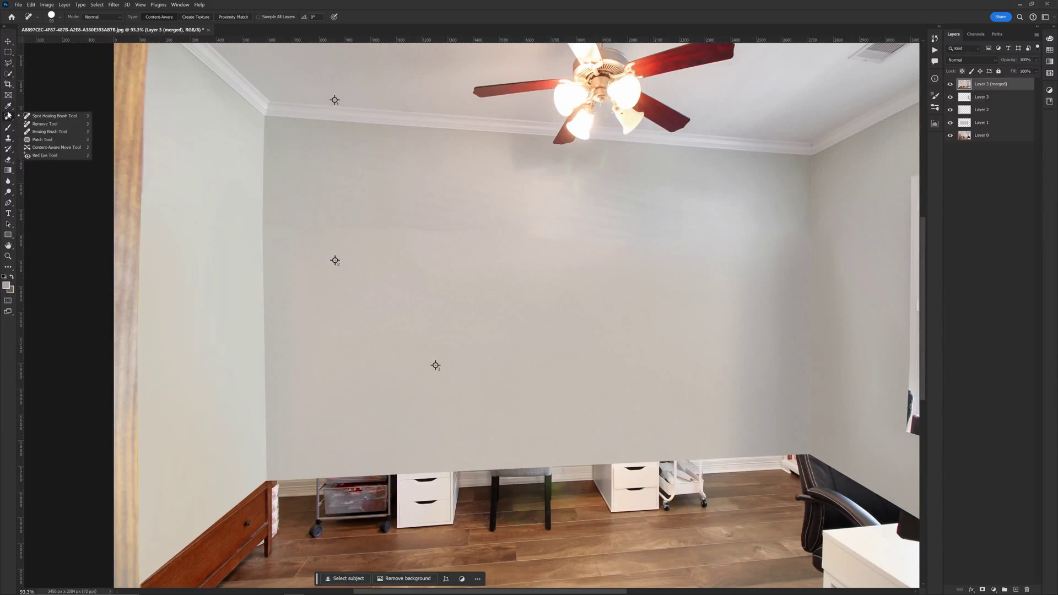
pyautogui.click(42, 140)
pyautogui.scroll(1, 295, 238)
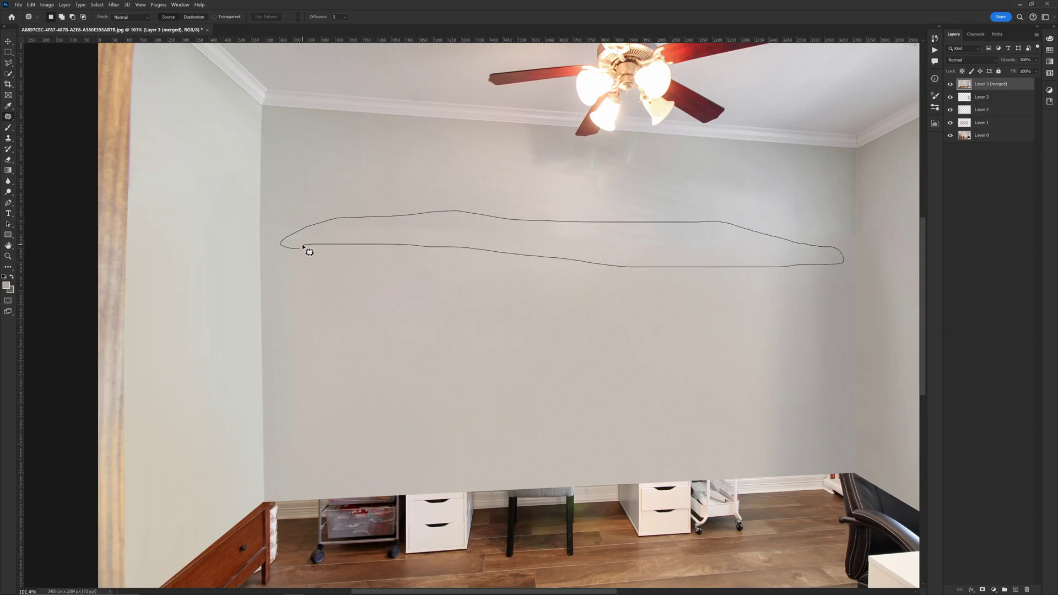
pyautogui.moveTo(303, 248); pyautogui.dragTo(302, 247)
pyautogui.moveTo(600, 253); pyautogui.dragTo(599, 207)
pyautogui.hotkey('ctrl', 'd')
pyautogui.scroll(-1, 618, 257)
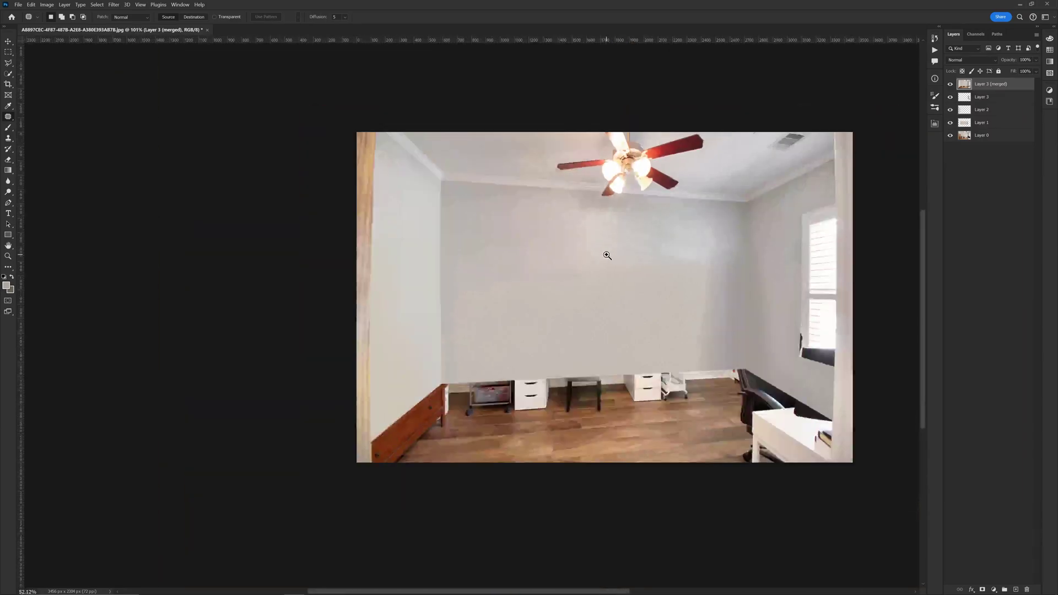
# Patch the uneven wall tone at the corner between the back wall and the window-side wall, and deselect.
pyautogui.moveTo(607, 255); pyautogui.dragTo(636, 266)
pyautogui.moveTo(580, 318); pyautogui.dragTo(534, 305)
pyautogui.moveTo(673, 300); pyautogui.dragTo(634, 309)
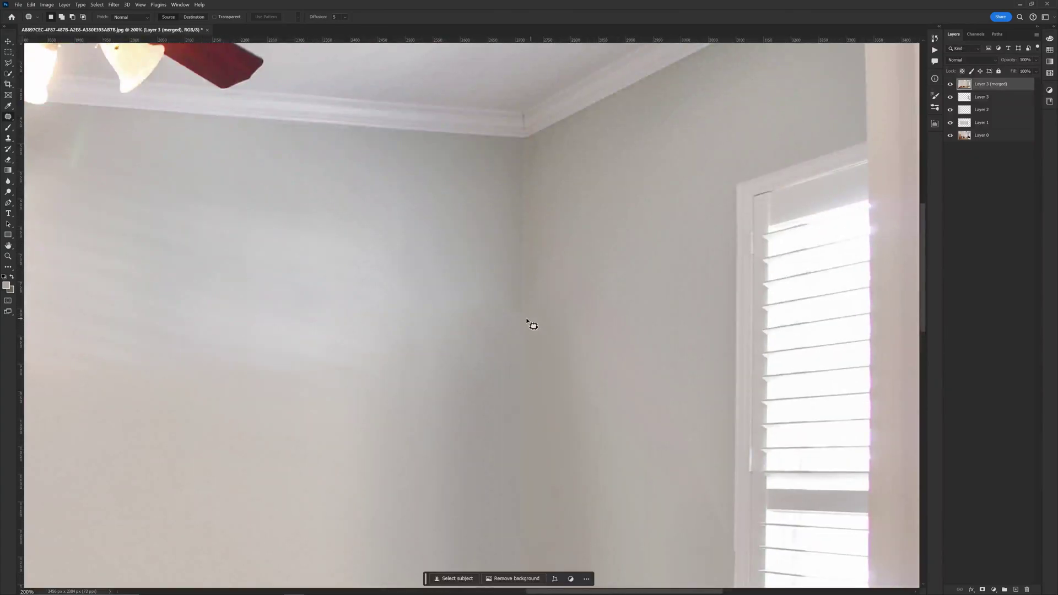
pyautogui.scroll(2, 526, 320)
pyautogui.moveTo(566, 321)
pyautogui.mouseDown()
pyautogui.moveTo(531, 338)
pyautogui.moveTo(533, 244)
pyautogui.moveTo(551, 312)
pyautogui.mouseUp()
pyautogui.hotkey('ctrl', 'd')
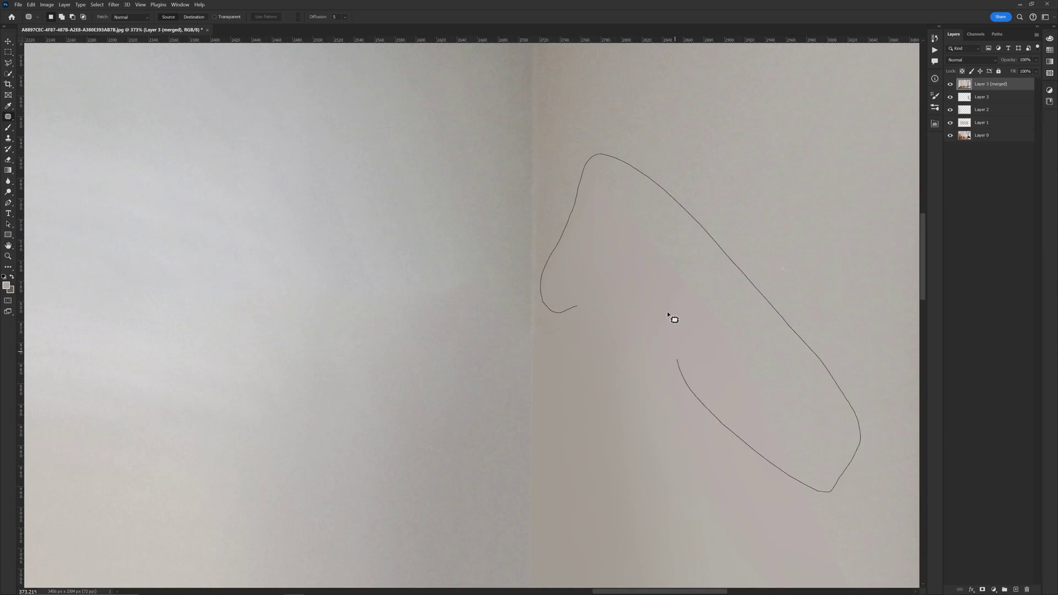
# Patch the pinkish diagonal area on the window-side wall near the corner with cleaner wall texture from above.
pyautogui.moveTo(672, 314); pyautogui.dragTo(608, 277)
pyautogui.scroll(-2, 721, 354)
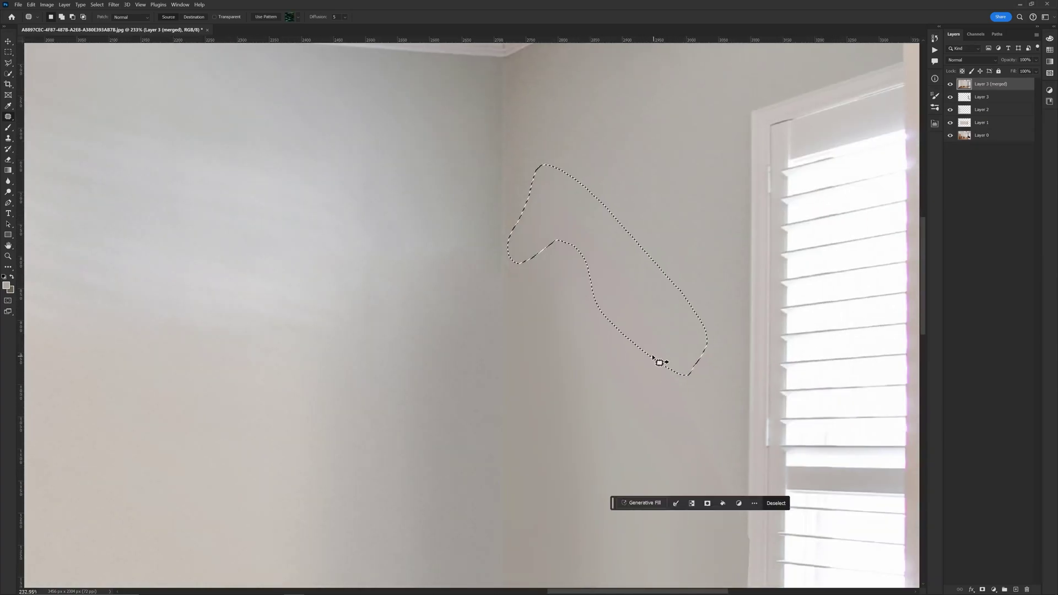
pyautogui.moveTo(660, 362); pyautogui.dragTo(719, 438)
pyautogui.moveTo(641, 321); pyautogui.dragTo(651, 204)
pyautogui.hotkey('ctrl', 'shift', 's')
pyautogui.click(763, 553)
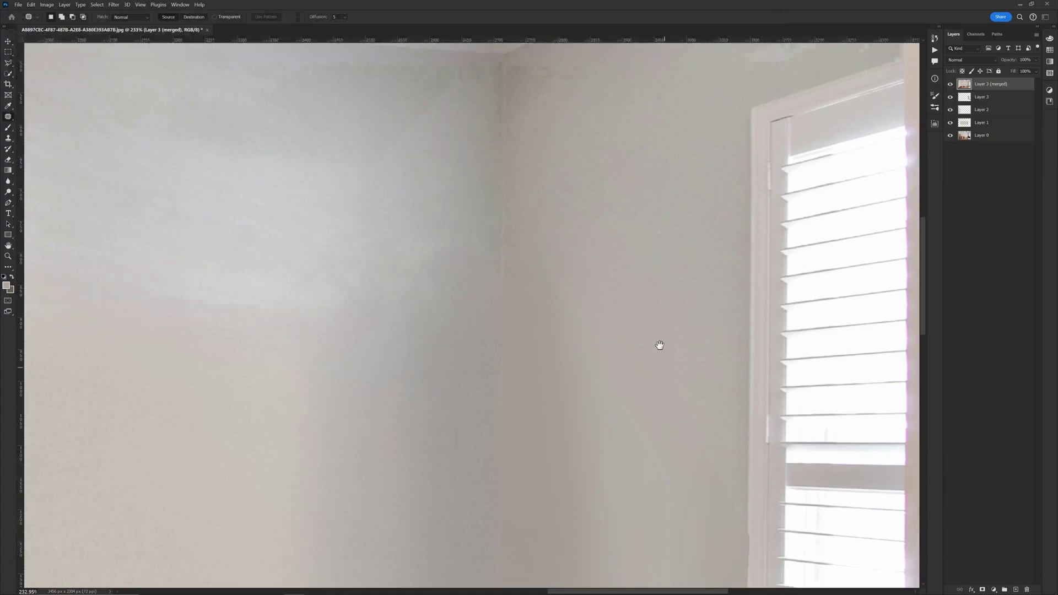
# Patch the narrow discoloured diagonal strip beside the window frame with clean wall from above, and deselect.
pyautogui.moveTo(635, 298); pyautogui.dragTo(646, 345)
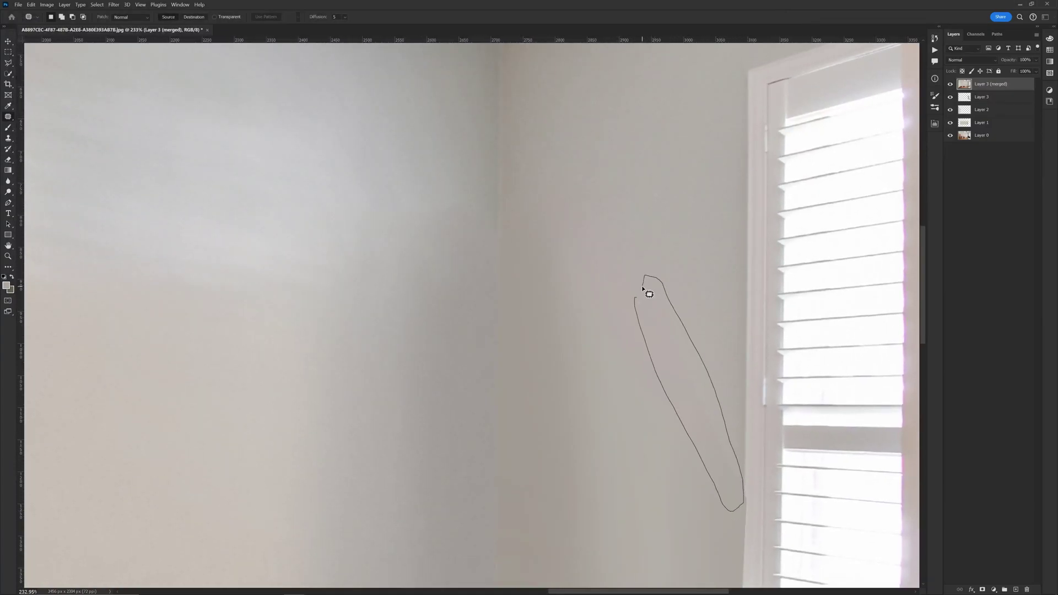
pyautogui.moveTo(644, 287); pyautogui.dragTo(631, 135)
pyautogui.hotkey('ctrl', 'd')
# Outline the lower half of the window, including the leftover chair and monitor fragments, with a polygonal selection.
pyautogui.scroll(-5, 638, 309)
pyautogui.scroll(3, 562, 366)
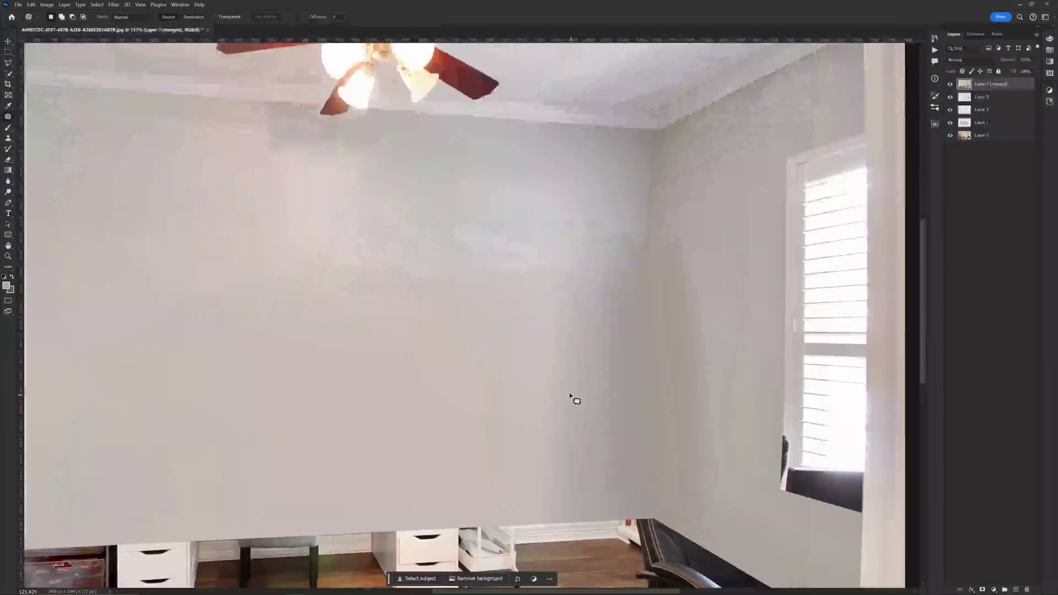
pyautogui.scroll(-4, 543, 373)
pyautogui.scroll(3, 542, 455)
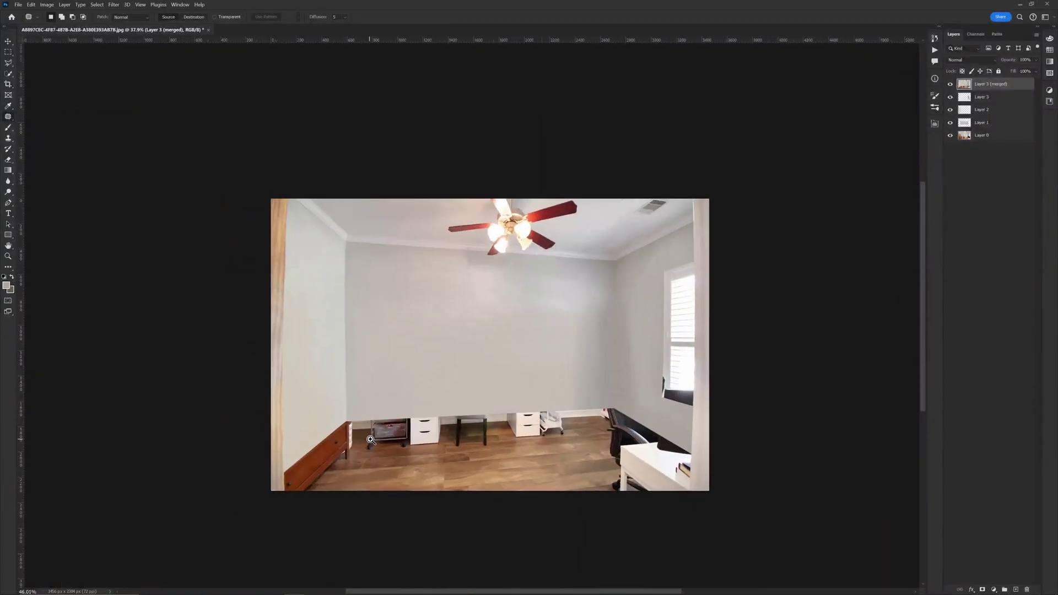
pyautogui.scroll(-2, 542, 455)
pyautogui.scroll(4, 597, 441)
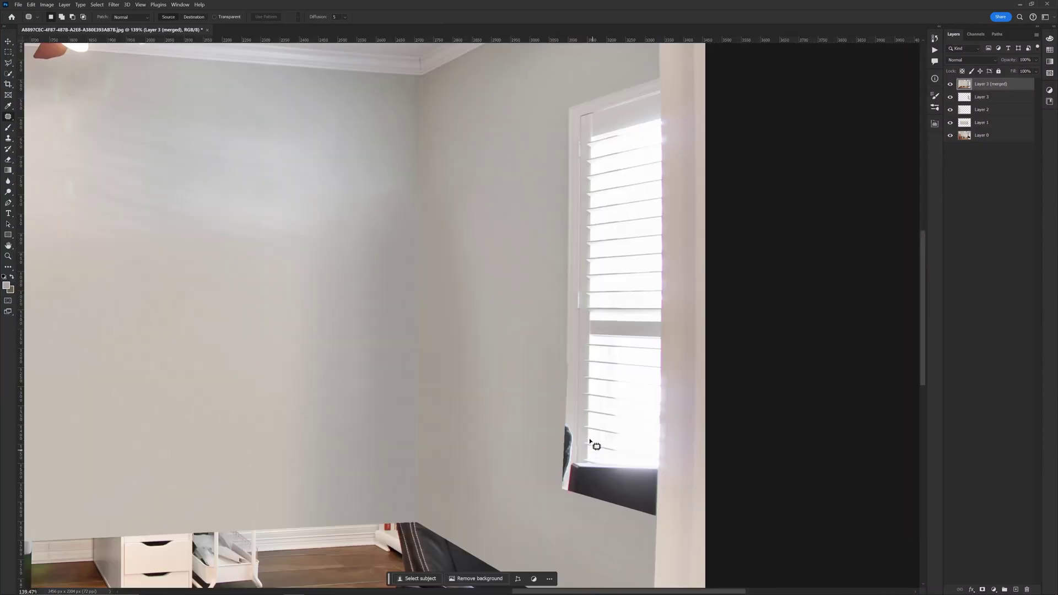
pyautogui.scroll(1, 643, 342)
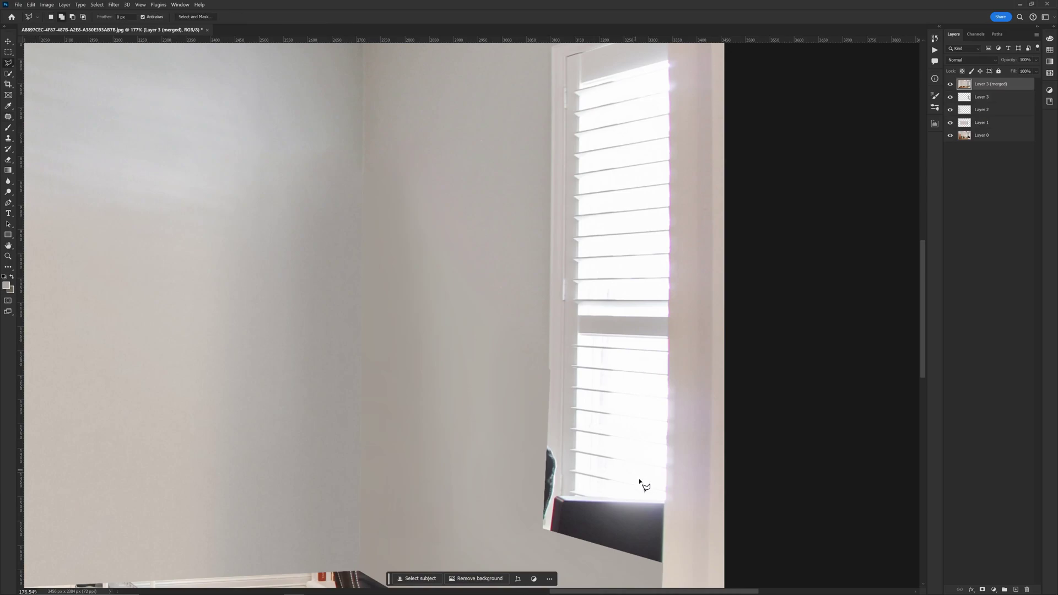
pyautogui.click(664, 564)
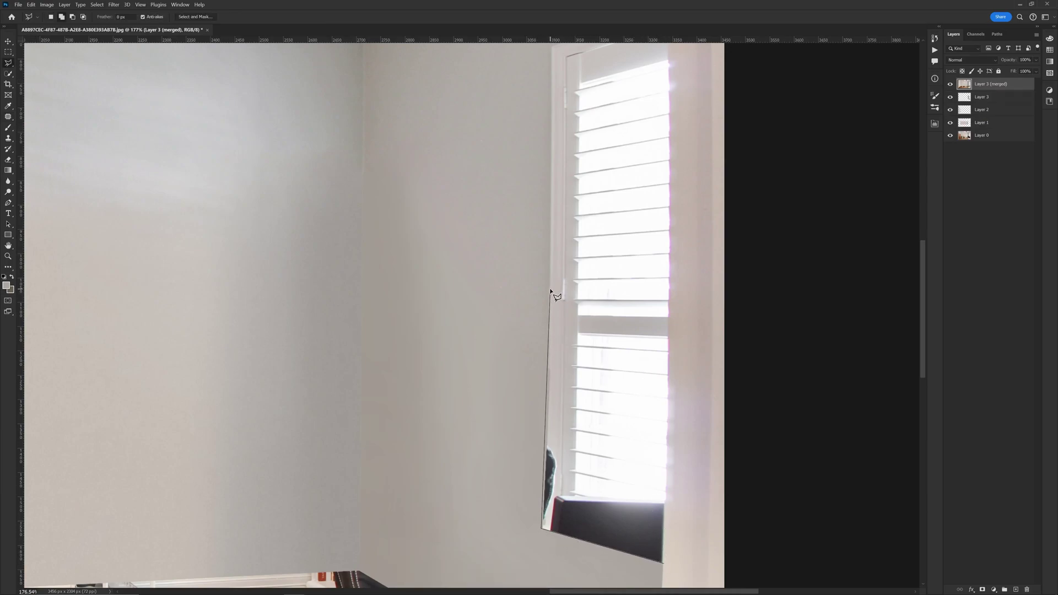
pyautogui.click(664, 567)
# Clone clean blinds and window frame over the chair and monitor fragments inside the selection, and deselect.
pyautogui.moveTo(566, 461); pyautogui.dragTo(568, 435)
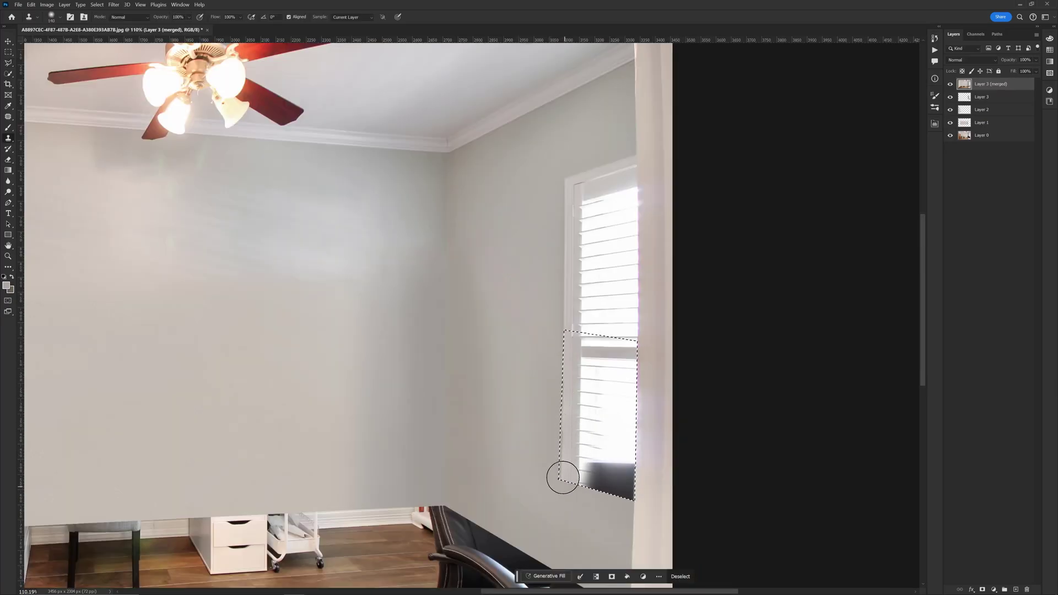
pyautogui.moveTo(628, 485); pyautogui.dragTo(620, 465)
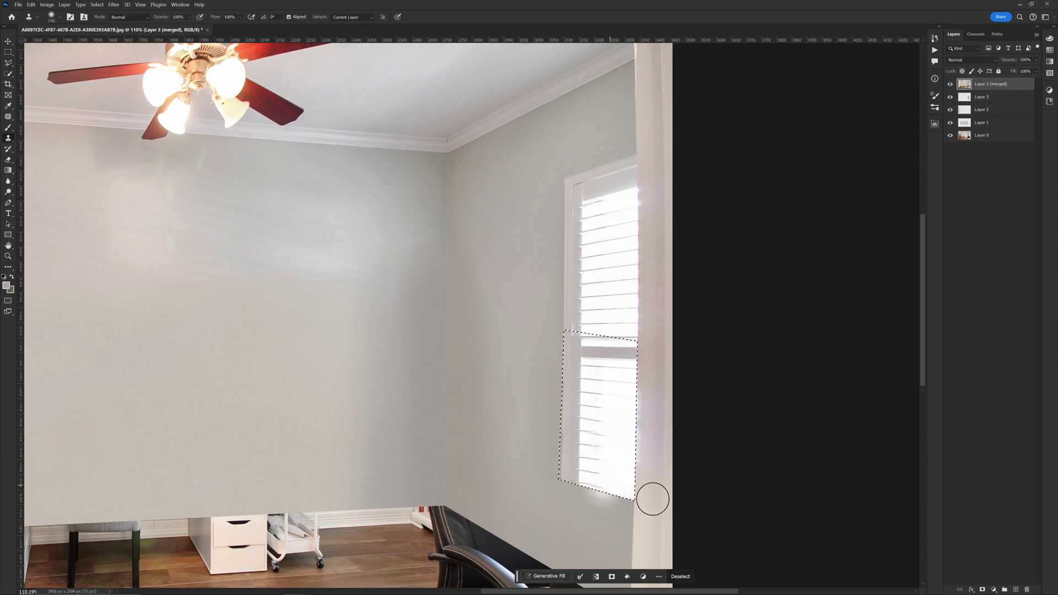
pyautogui.hotkey('ctrl', 'd')
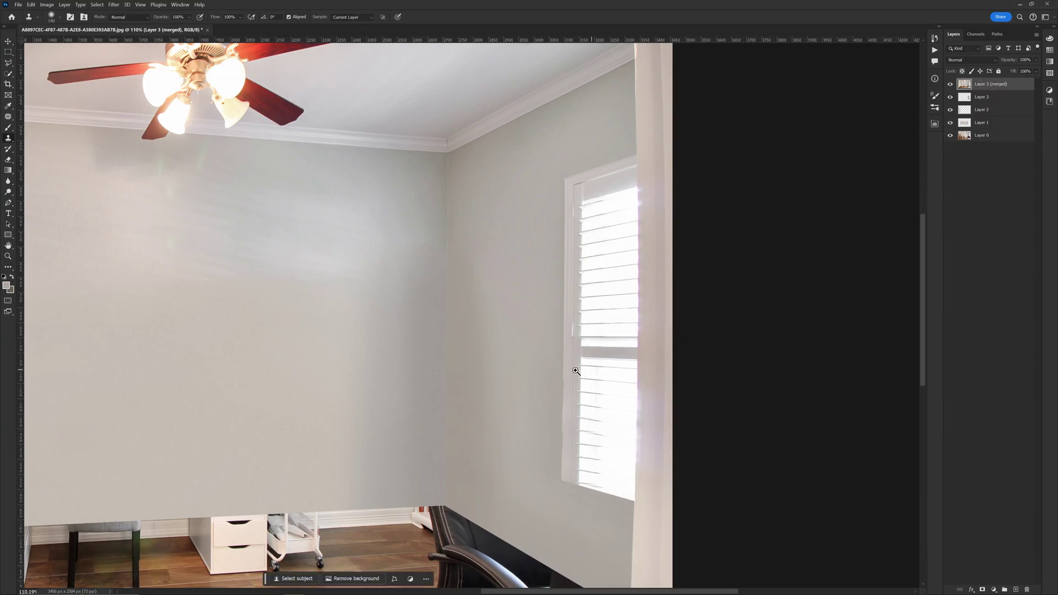
# Select the upper part of the window frame with the Polygonal Lasso and place a copy of it at the window's lower end.
pyautogui.moveTo(577, 371)
pyautogui.mouseDown()
pyautogui.moveTo(544, 364)
pyautogui.moveTo(570, 365)
pyautogui.mouseUp()
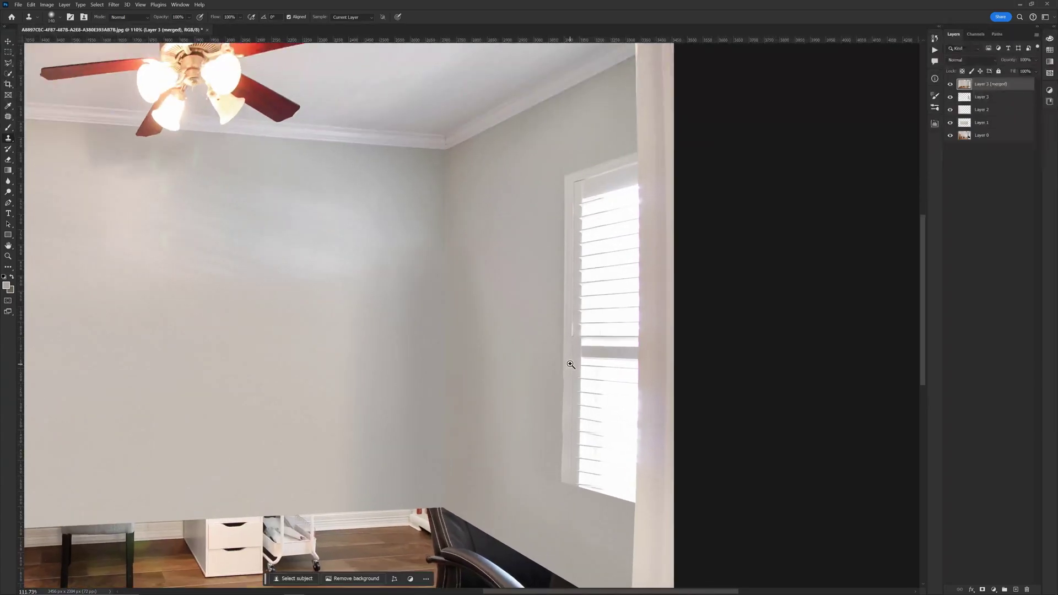
pyautogui.click(8, 42)
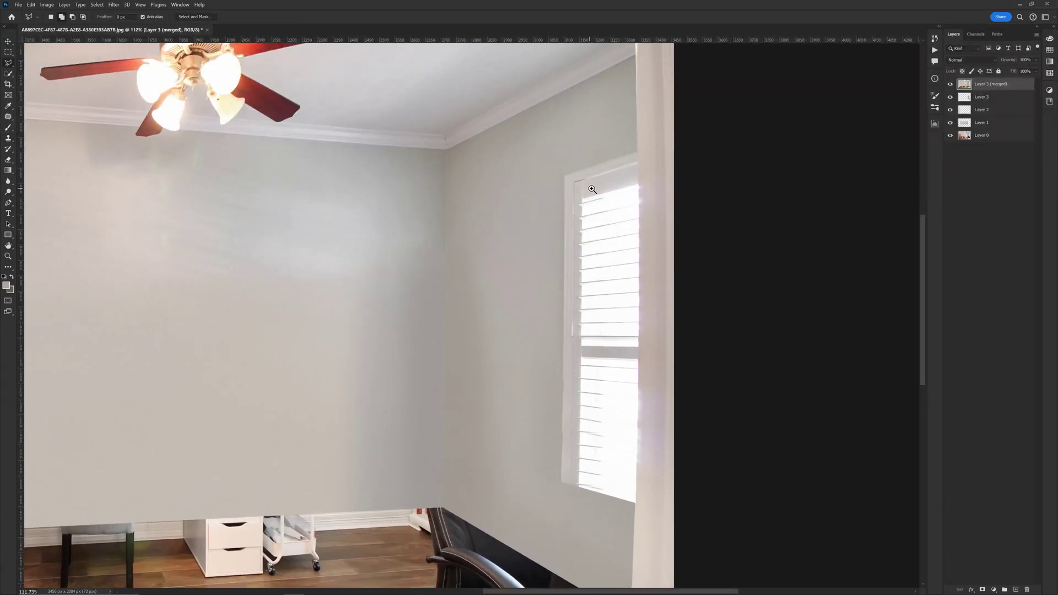
pyautogui.scroll(5, 591, 183)
pyautogui.click(572, 220)
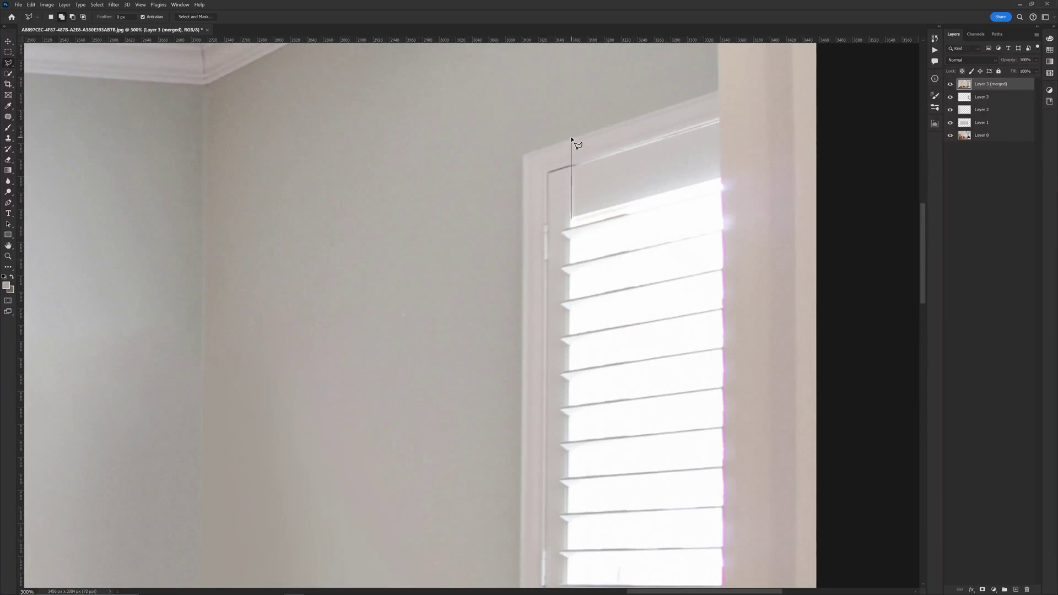
pyautogui.doubleClick(721, 177)
pyautogui.scroll(-4, 628, 178)
pyautogui.moveTo(627, 179); pyautogui.dragTo(624, 449)
pyautogui.scroll(3, 627, 257)
# Flip the copied frame piece vertically and transform it to fit the window's width and lower edge.
pyautogui.hotkey('ctrl', 't')
pyautogui.rightClick(625, 253)
pyautogui.click(649, 418)
pyautogui.scroll(3, 582, 447)
pyautogui.moveTo(558, 451); pyautogui.dragTo(526, 451)
pyautogui.moveTo(526, 538); pyautogui.dragTo(526, 523)
pyautogui.moveTo(760, 450); pyautogui.dragTo(764, 450)
pyautogui.moveTo(645, 364); pyautogui.dragTo(642, 434)
pyautogui.moveTo(766, 486); pyautogui.dragTo(763, 486)
pyautogui.moveTo(763, 487)
pyautogui.mouseDown()
pyautogui.moveTo(765, 472)
pyautogui.moveTo(763, 489)
pyautogui.mouseUp()
pyautogui.press('Return')
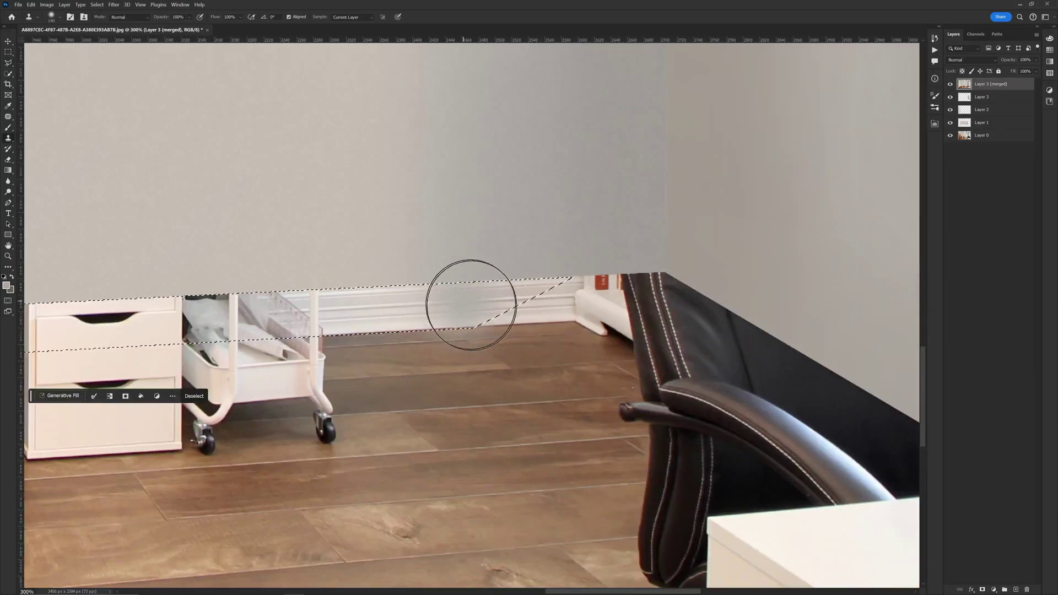
# Sample the clean white baseboard with a smaller Clone Stamp and clone it over the rolling cart and nearby drawer unit within the selection.
pyautogui.keyDown('alt'); pyautogui.rightClick(494, 303); pyautogui.keyUp('alt')
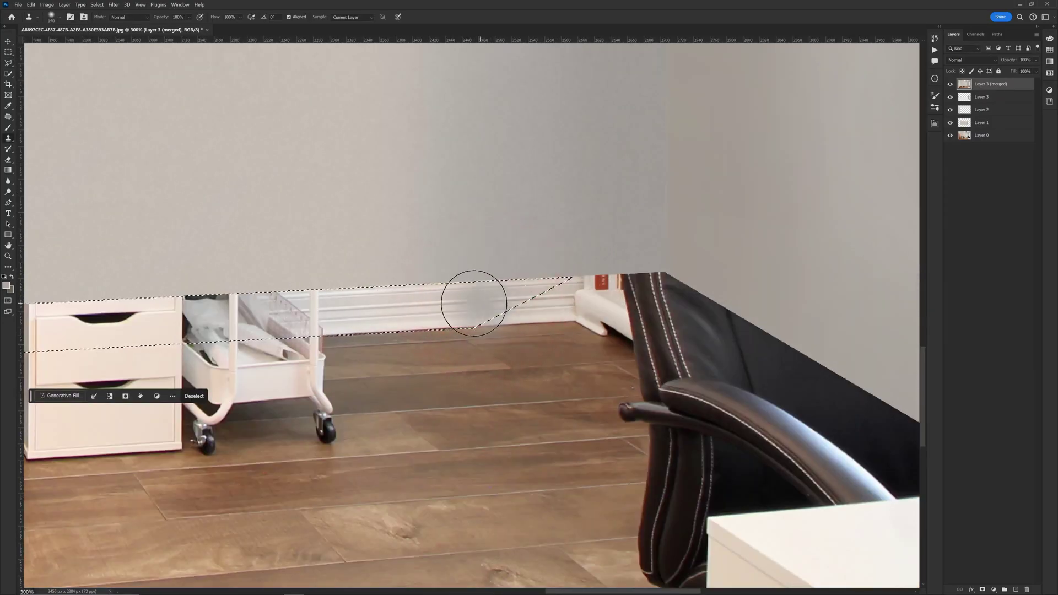
pyautogui.keyDown('alt'); pyautogui.click(472, 304); pyautogui.keyUp('alt')
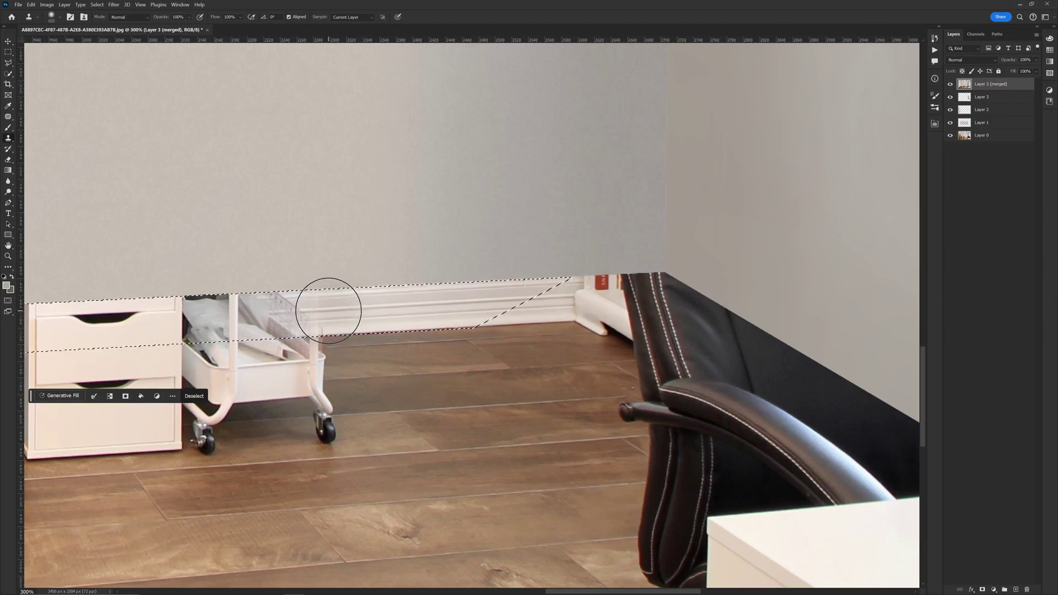
pyautogui.moveTo(328, 310)
pyautogui.mouseDown()
pyautogui.moveTo(255, 309)
pyautogui.moveTo(299, 329)
pyautogui.moveTo(189, 325)
pyautogui.moveTo(274, 314)
pyautogui.moveTo(187, 317)
pyautogui.moveTo(316, 318)
pyautogui.moveTo(77, 330)
pyautogui.moveTo(471, 347)
pyautogui.moveTo(525, 369)
pyautogui.mouseUp()
pyautogui.moveTo(610, 349)
pyautogui.mouseDown()
pyautogui.moveTo(447, 338)
pyautogui.moveTo(404, 364)
pyautogui.moveTo(333, 361)
pyautogui.moveTo(506, 356)
pyautogui.moveTo(321, 356)
pyautogui.moveTo(421, 369)
pyautogui.moveTo(412, 355)
pyautogui.moveTo(299, 357)
pyautogui.mouseUp()
pyautogui.moveTo(422, 356)
pyautogui.mouseDown()
pyautogui.moveTo(375, 366)
pyautogui.moveTo(647, 368)
pyautogui.mouseUp()
# Resample the baseboard and extend it within the selection across the stool, far drawer unit and dark cart to the opposite wall corner.
pyautogui.keyDown('alt'); pyautogui.click(579, 375); pyautogui.keyUp('alt')
pyautogui.moveTo(441, 386)
pyautogui.mouseDown()
pyautogui.moveTo(239, 375)
pyautogui.moveTo(480, 387)
pyautogui.mouseUp()
pyautogui.moveTo(353, 408)
pyautogui.mouseDown()
pyautogui.moveTo(500, 400)
pyautogui.moveTo(496, 420)
pyautogui.moveTo(392, 406)
pyautogui.mouseUp()
pyautogui.hscroll(-3, 438, 410)
pyautogui.moveTo(485, 416)
pyautogui.mouseDown()
pyautogui.moveTo(364, 412)
pyautogui.moveTo(286, 436)
pyautogui.mouseUp()
pyautogui.scroll(-5, 464, 432)
pyautogui.moveTo(837, 403); pyautogui.dragTo(669, 371)
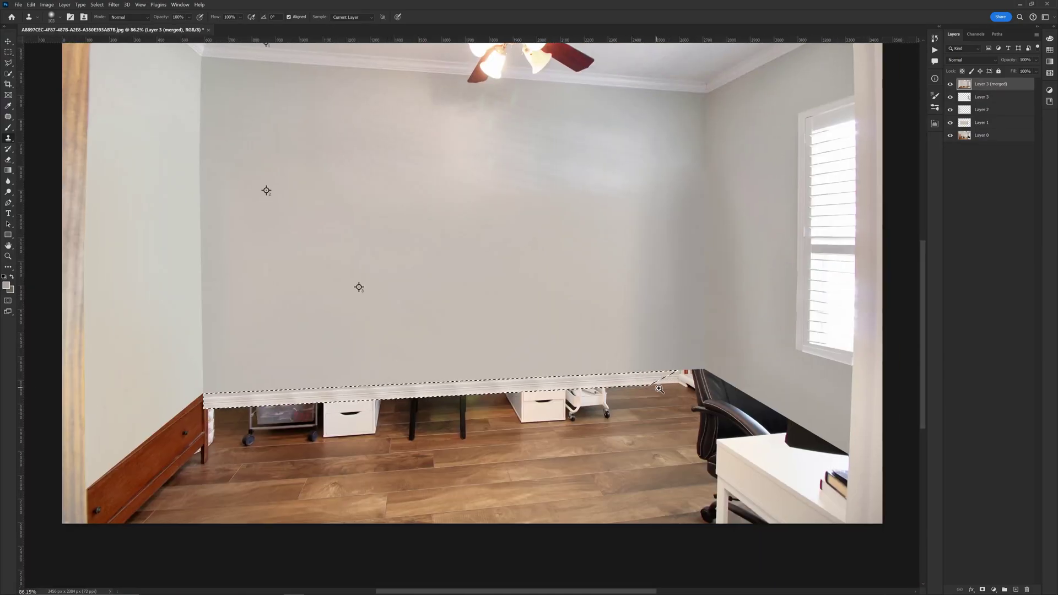
# Select the unfinished baseboard strip up to the wall corner by the black chair with the Polygonal Lasso, adding a sliver along its lower edge.
pyautogui.scroll(3, 668, 371)
pyautogui.click(7, 62)
pyautogui.keyDown('alt'); pyautogui.click(91, 330); pyautogui.keyUp('alt')
pyautogui.click(73, 398)
pyautogui.click(738, 364)
pyautogui.click(462, 217)
pyautogui.doubleClick(177, 337)
pyautogui.press('b')
pyautogui.hotkey('ctrl', 'd')
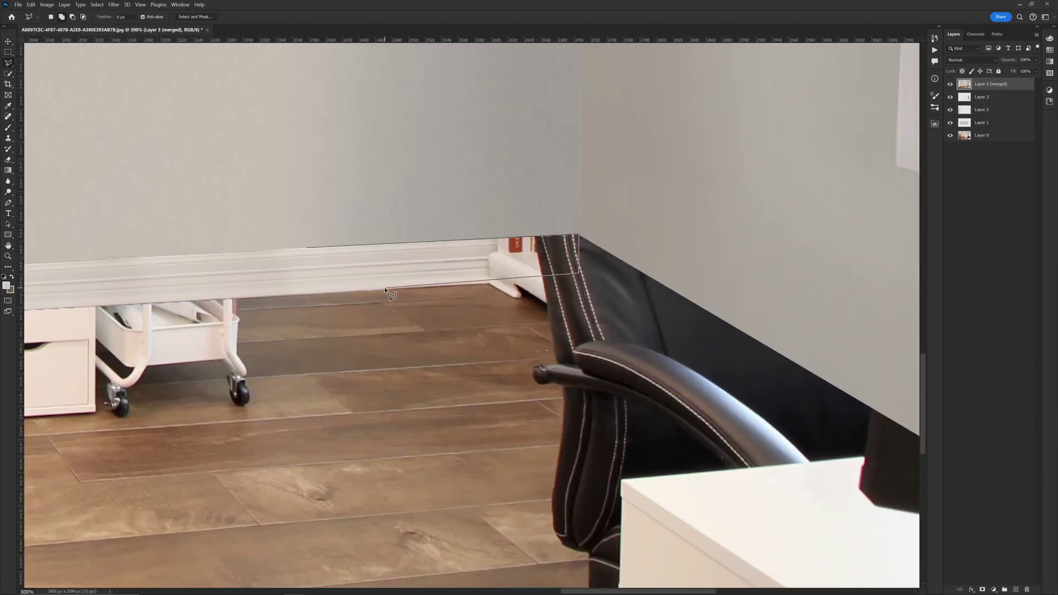
pyautogui.doubleClick(378, 288)
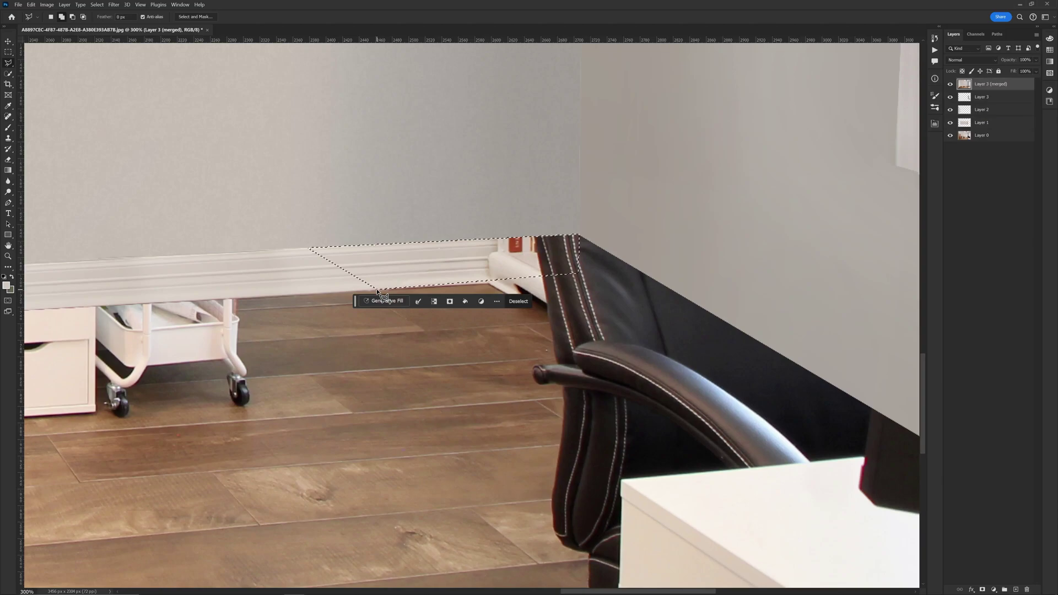
pyautogui.keyDown('shift'); pyautogui.click(334, 292); pyautogui.keyUp('shift')
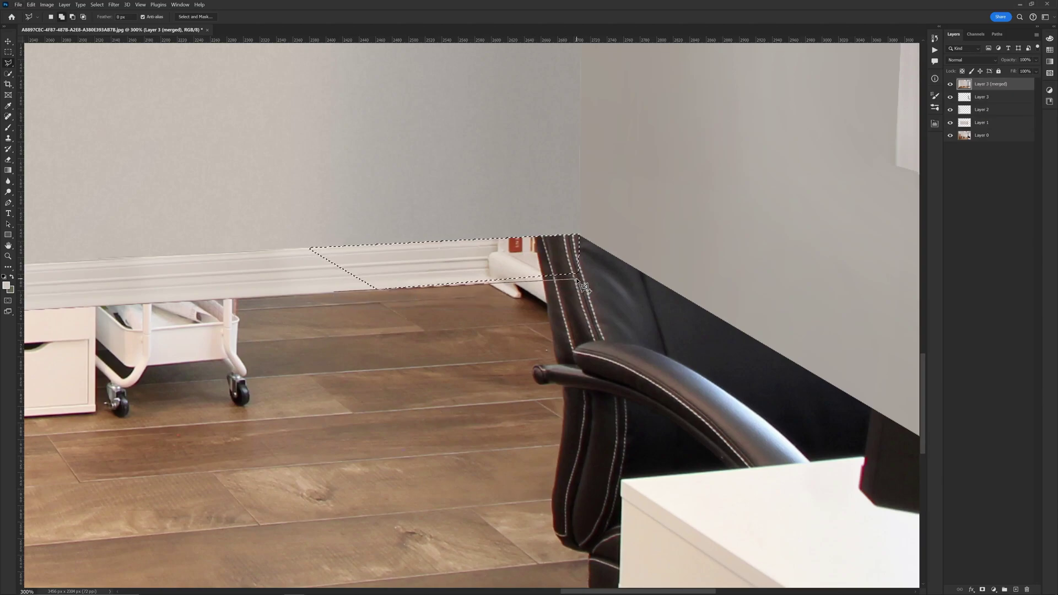
pyautogui.doubleClick(578, 259)
# Clone the clean baseboard over the cart and chair back inside the selection up to the wall corner, and deselect.
pyautogui.press('s')
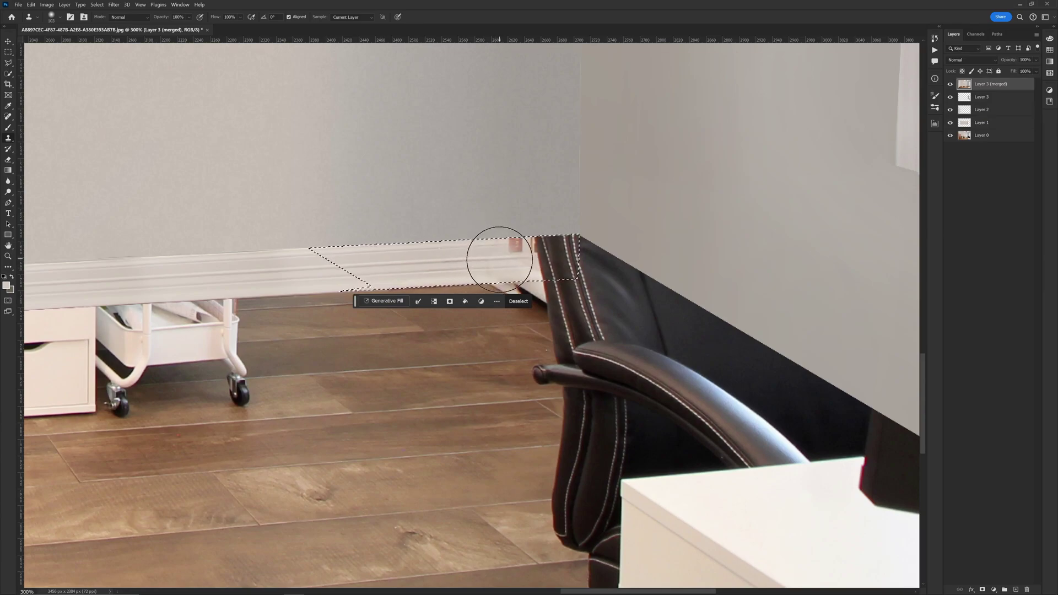
pyautogui.moveTo(499, 260)
pyautogui.mouseDown()
pyautogui.moveTo(607, 250)
pyautogui.moveTo(524, 263)
pyautogui.moveTo(460, 237)
pyautogui.mouseUp()
pyautogui.hotkey('ctrl', 'd')
# Select the baseboard section ending at the wall corner with the Polygonal Lasso, copy it to a new layer and place it over the desk.
pyautogui.click(8, 41)
pyautogui.scroll(4, 570, 302)
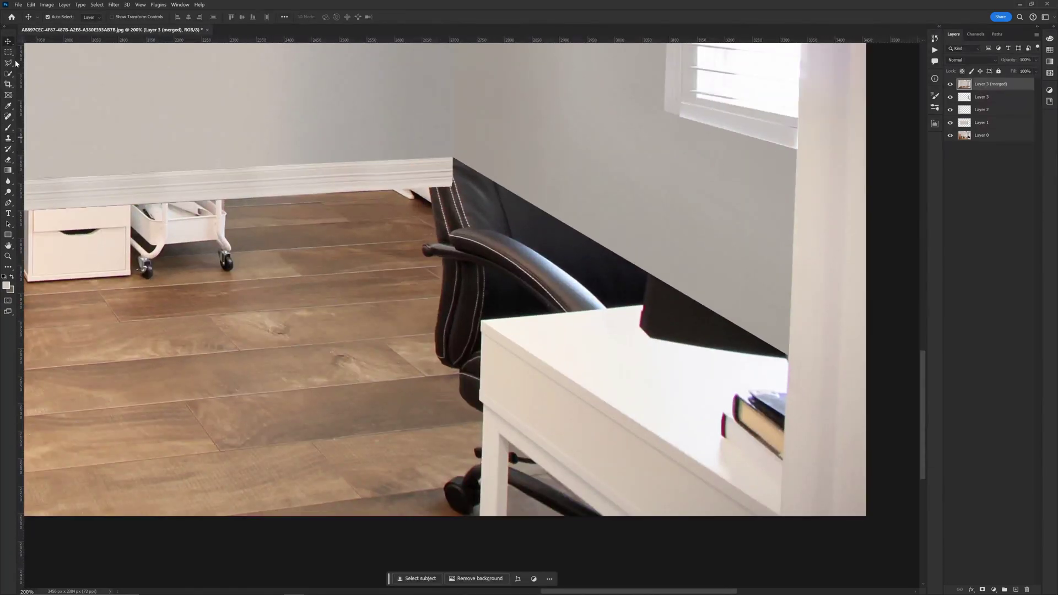
pyautogui.click(108, 176)
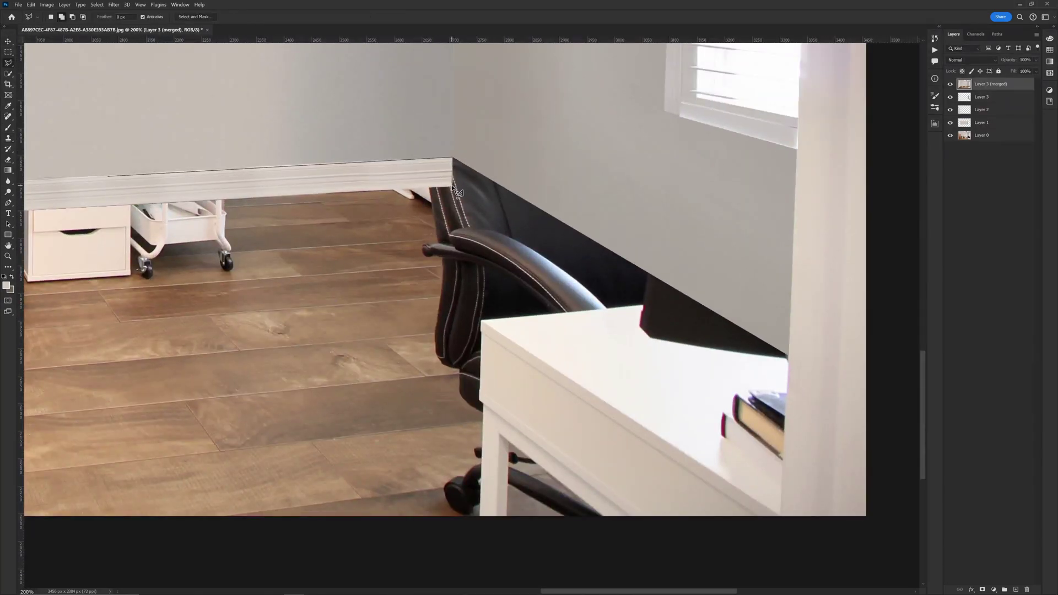
pyautogui.click(110, 207)
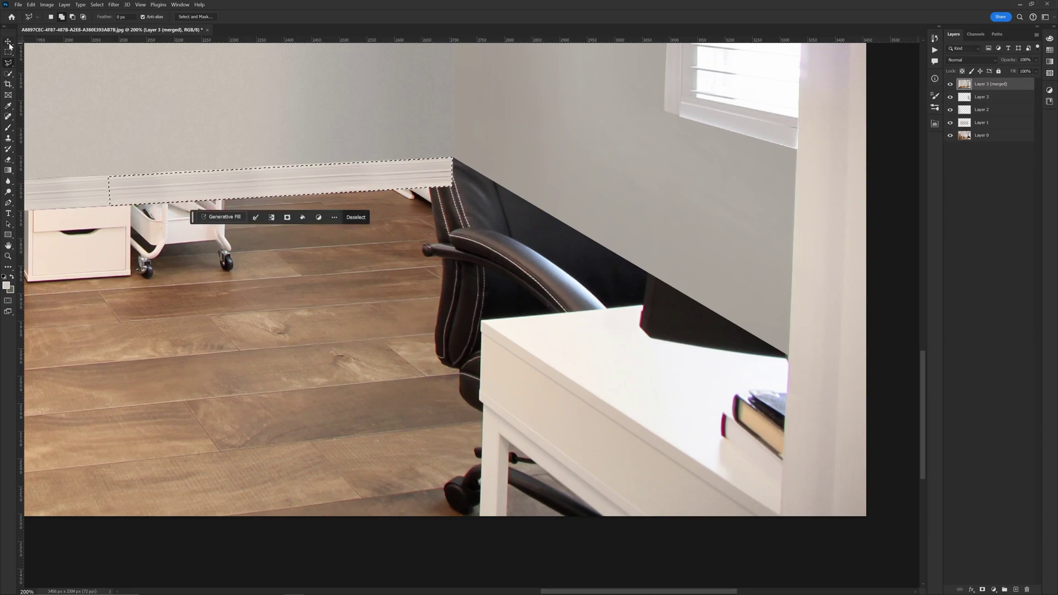
pyautogui.press('v')
pyautogui.hotkey('ctrl', 'j')
pyautogui.moveTo(390, 185); pyautogui.dragTo(742, 359)
# Transform the copied baseboard so that it slants along the lower edge of the window wall from the corner to the curtain.
pyautogui.hotkey('ctrl', 't')
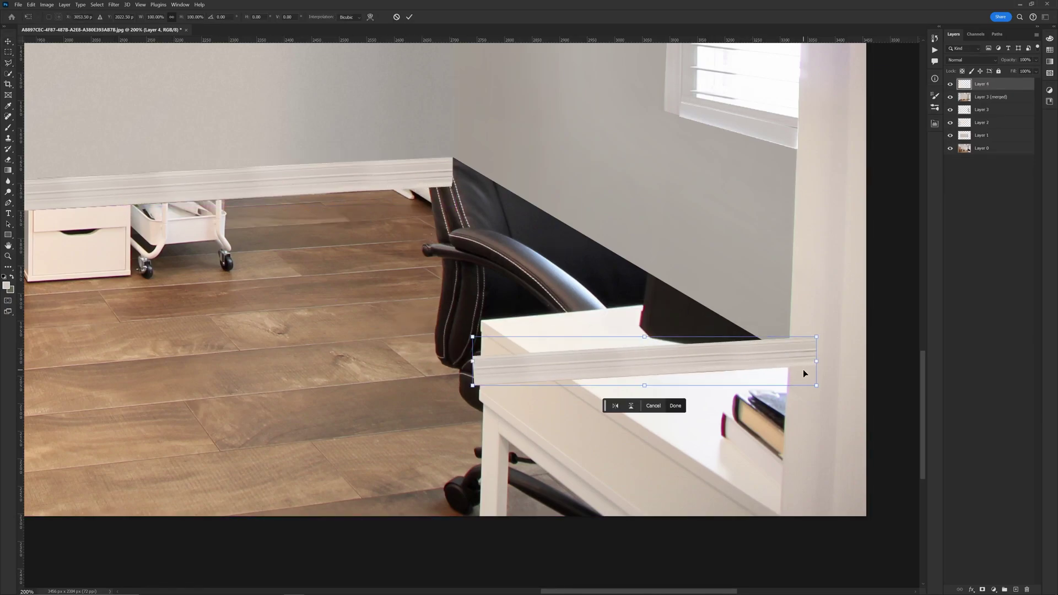
pyautogui.moveTo(810, 371); pyautogui.dragTo(810, 421)
pyautogui.moveTo(606, 336); pyautogui.dragTo(555, 226)
pyautogui.scroll(2, 494, 189)
pyautogui.moveTo(410, 224); pyautogui.dragTo(441, 129)
pyautogui.scroll(-1, 537, 232)
pyautogui.moveTo(628, 276); pyautogui.dragTo(623, 457)
pyautogui.scroll(-4, 476, 253)
pyautogui.scroll(4, 438, 243)
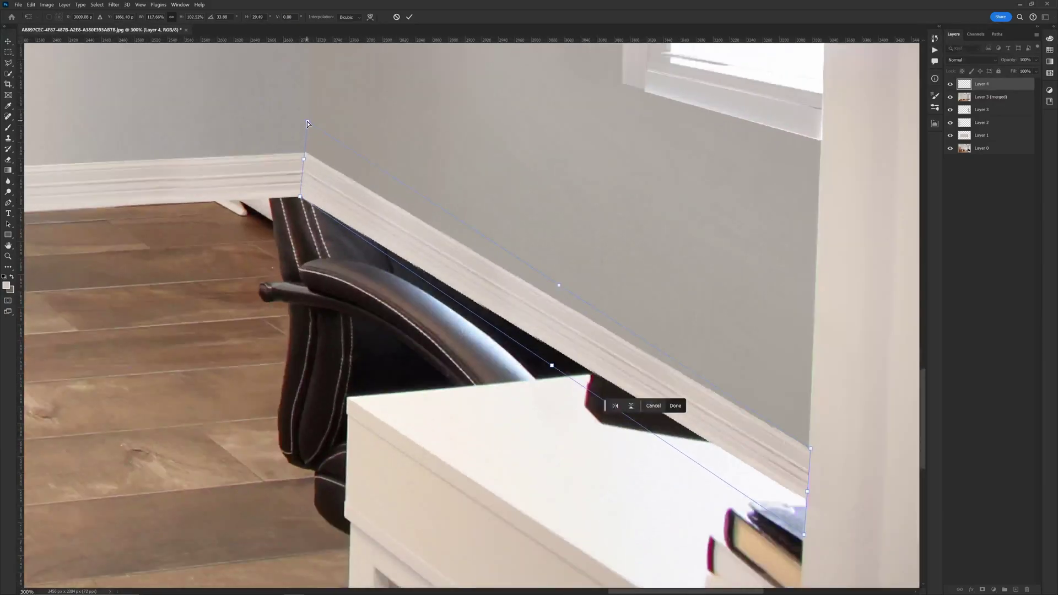
# Fine-tune the slanted baseboard's corner points to meet the back wall's baseboard, and apply the transform.
pyautogui.moveTo(307, 123); pyautogui.dragTo(308, 122)
pyautogui.moveTo(300, 195); pyautogui.dragTo(302, 196)
pyautogui.moveTo(309, 123); pyautogui.dragTo(305, 124)
pyautogui.moveTo(299, 197); pyautogui.dragTo(300, 196)
pyautogui.moveTo(499, 246); pyautogui.dragTo(294, 107)
pyautogui.moveTo(415, 255); pyautogui.dragTo(456, 271)
pyautogui.keyDown('ctrl'); pyautogui.click(456, 272); pyautogui.keyUp('ctrl')
pyautogui.press('Return')
pyautogui.hotkey('ctrl', 'z')
pyautogui.hotkey('ctrl', 'shift', 'z')
pyautogui.hotkey('ctrl', 't')
pyautogui.moveTo(464, 307)
pyautogui.mouseDown()
pyautogui.moveTo(472, 312)
pyautogui.moveTo(464, 308)
pyautogui.mouseUp()
pyautogui.scroll(-4, 409, 252)
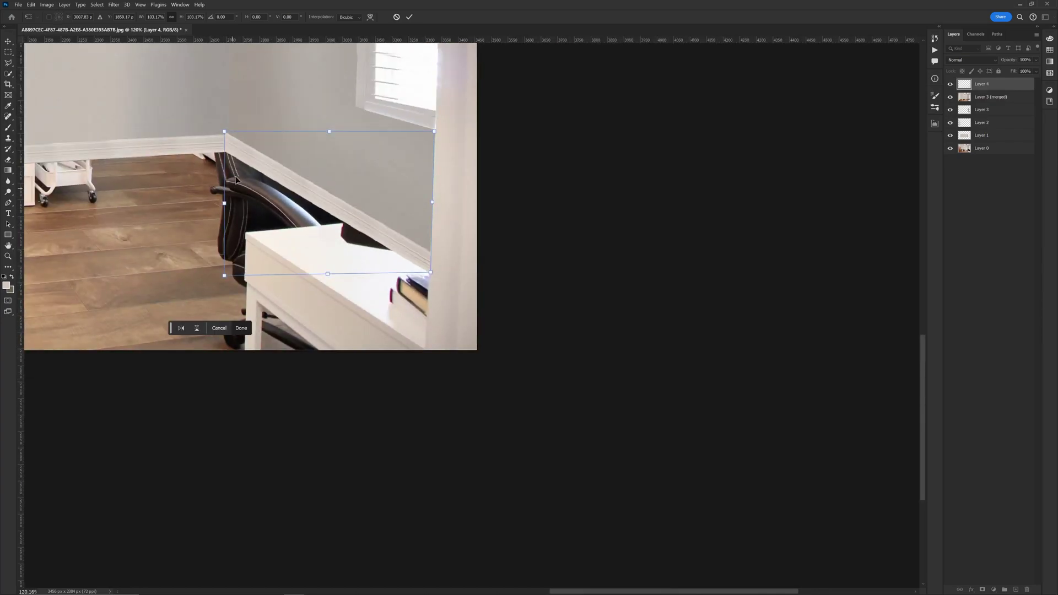
pyautogui.scroll(3, 243, 151)
pyautogui.hotkey('ctrl', 'z')
pyautogui.hotkey('ctrl', 'z')
pyautogui.press('Escape')
# Place a copy of the slanted baseboard over the brown dresser by the opposite wall and flip it horizontally.
pyautogui.scroll(-5, 540, 267)
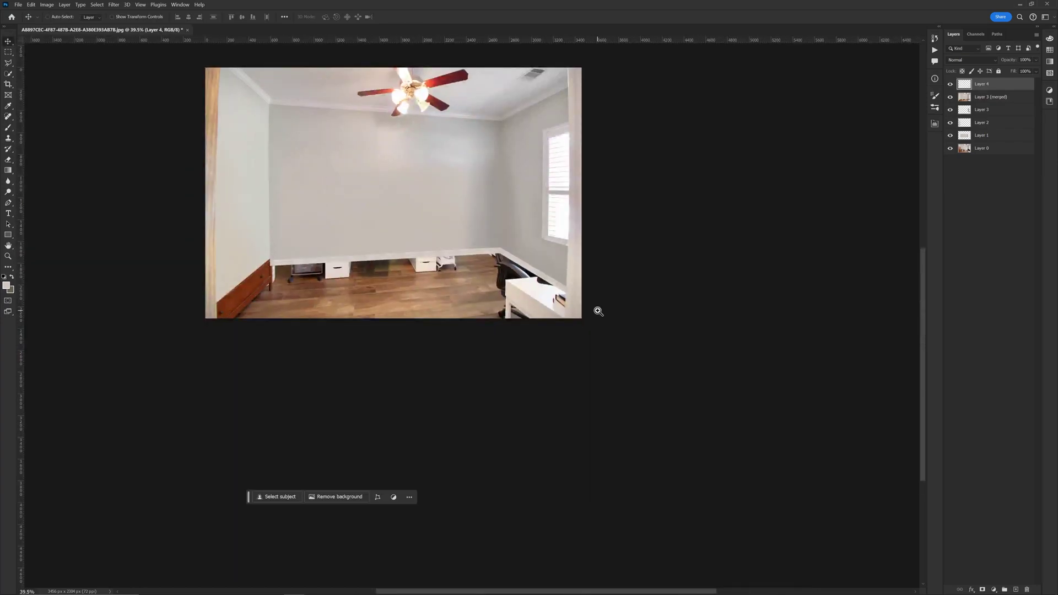
pyautogui.scroll(5, 458, 319)
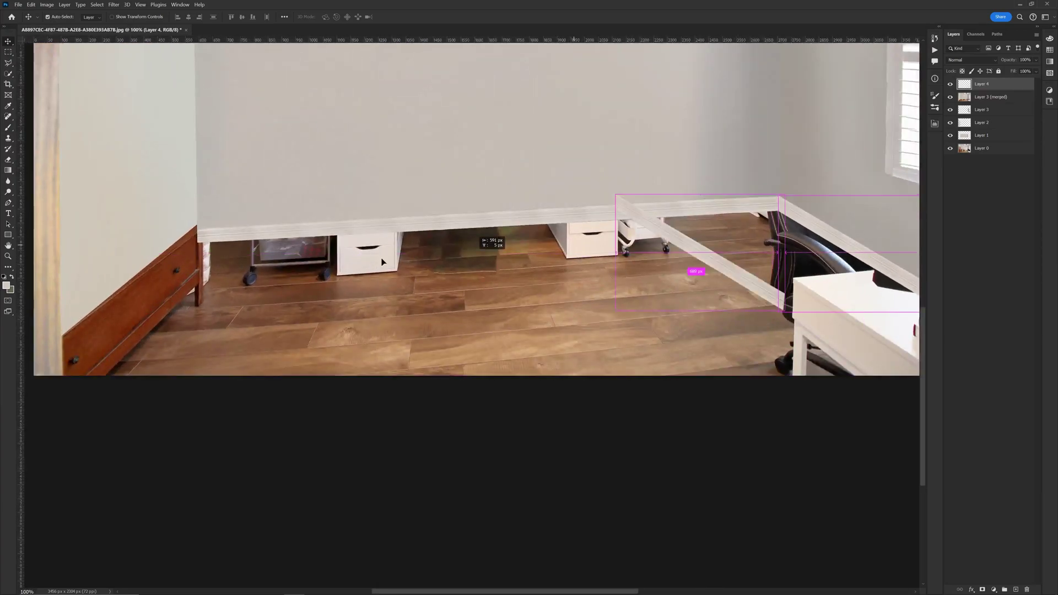
pyautogui.moveTo(382, 259); pyautogui.dragTo(155, 295)
pyautogui.hotkey('ctrl', 't')
pyautogui.rightClick(278, 257)
pyautogui.click(353, 425)
# Move, rotate and scale the flipped baseboard to run along the wall's lower edge from the door frame to the room corner.
pyautogui.scroll(2, 158, 298)
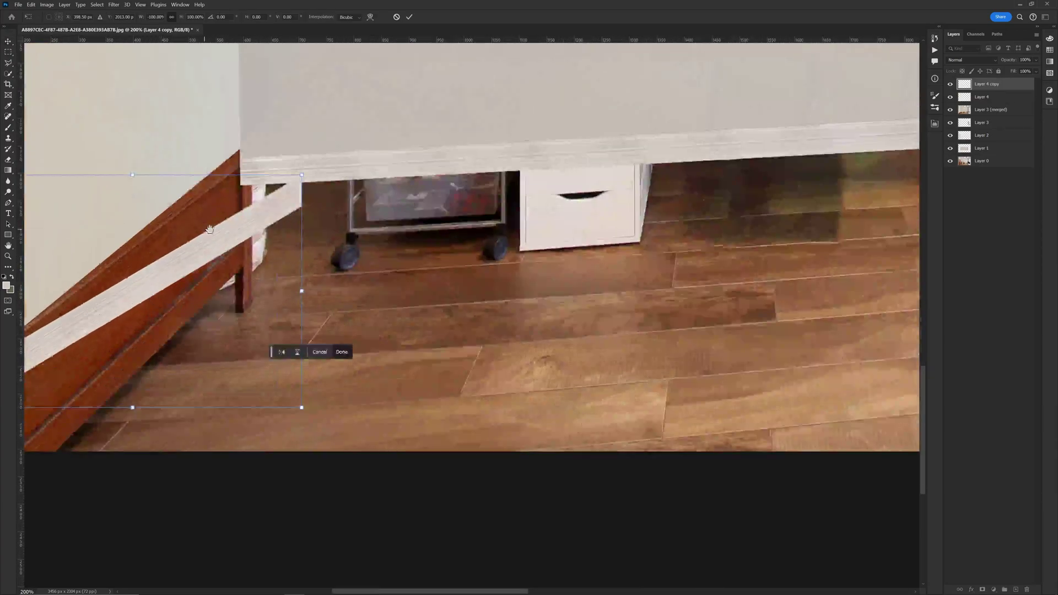
pyautogui.moveTo(291, 226); pyautogui.dragTo(346, 234)
pyautogui.moveTo(341, 300); pyautogui.dragTo(503, 295)
pyautogui.moveTo(227, 370); pyautogui.dragTo(248, 335)
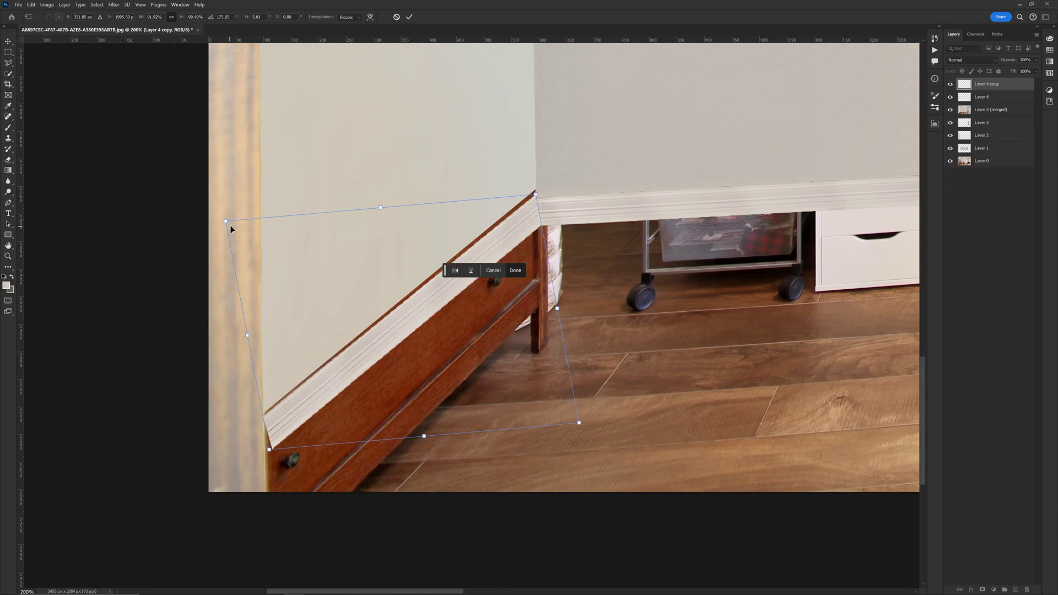
pyautogui.moveTo(234, 226); pyautogui.dragTo(253, 209)
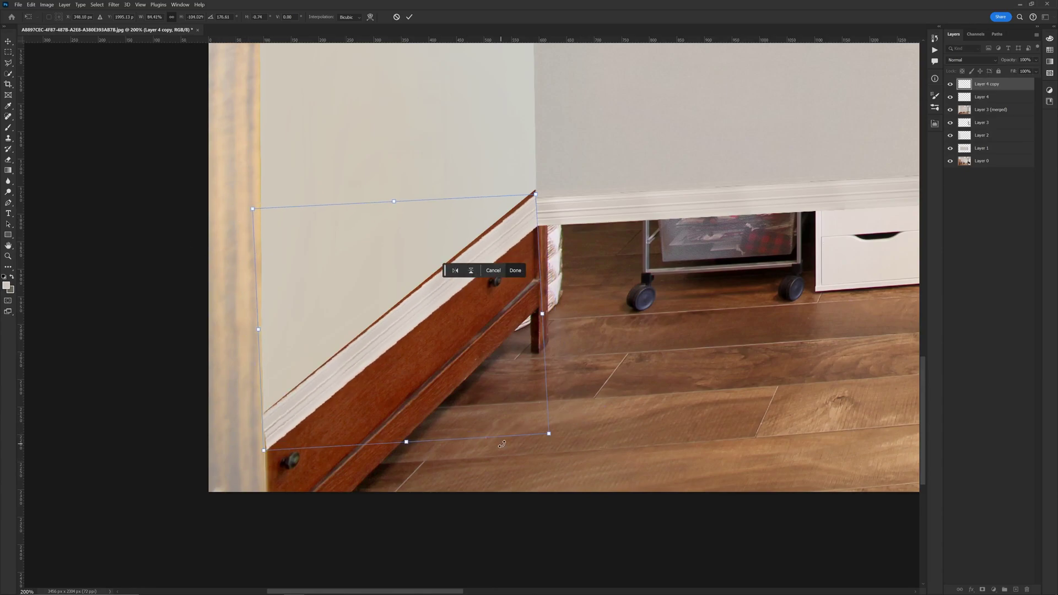
# Distort the corner points of the dresser-side baseboard until its ends fit the door frame and the back wall's baseboard.
pyautogui.moveTo(549, 434); pyautogui.dragTo(543, 436)
pyautogui.moveTo(254, 208); pyautogui.dragTo(257, 208)
pyautogui.moveTo(544, 436); pyautogui.dragTo(542, 441)
pyautogui.keyDown('ctrl'); pyautogui.click(546, 206); pyautogui.keyUp('ctrl')
pyautogui.moveTo(540, 562); pyautogui.dragTo(537, 550)
pyautogui.moveTo(378, 576); pyautogui.dragTo(467, 491)
pyautogui.moveTo(210, 489); pyautogui.dragTo(208, 489)
pyautogui.moveTo(201, 124); pyautogui.dragTo(205, 123)
pyautogui.moveTo(619, 105); pyautogui.dragTo(619, 107)
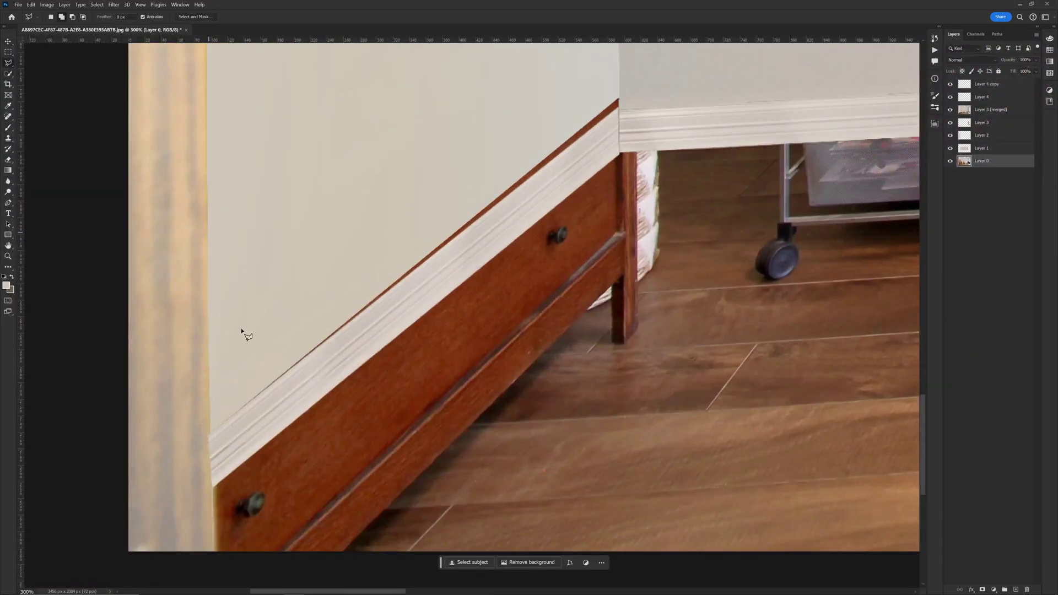
# Remove the brown sliver above the dresser-side baseboard, and outline the whole floor area below the baseboards with the Polygonal Lasso on the merged layer.
pyautogui.click(623, 105)
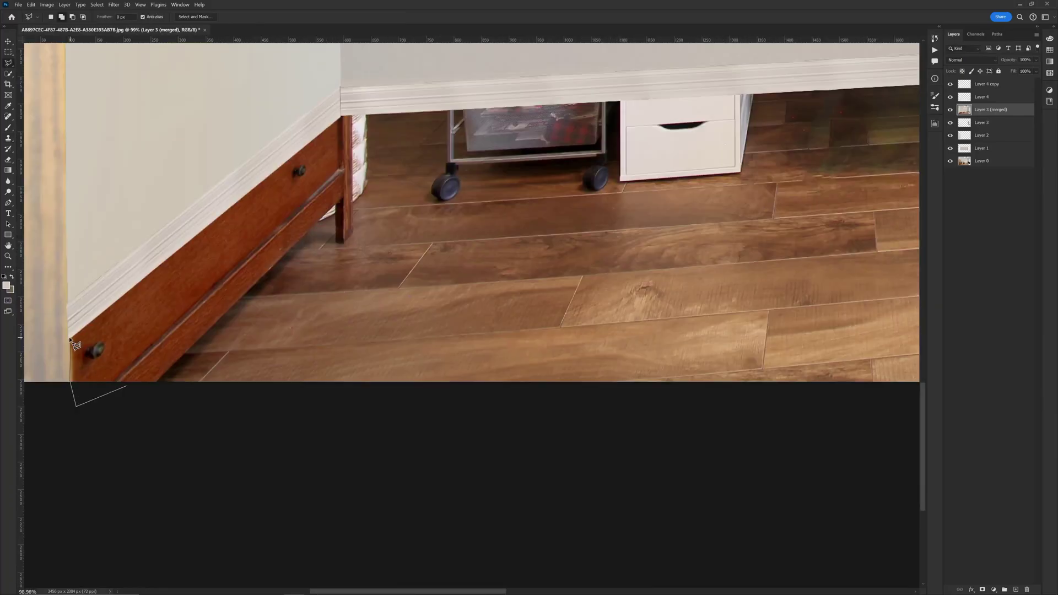
pyautogui.click(71, 338)
pyautogui.moveTo(716, 94); pyautogui.dragTo(284, 145)
pyautogui.moveTo(718, 118); pyautogui.dragTo(340, 141)
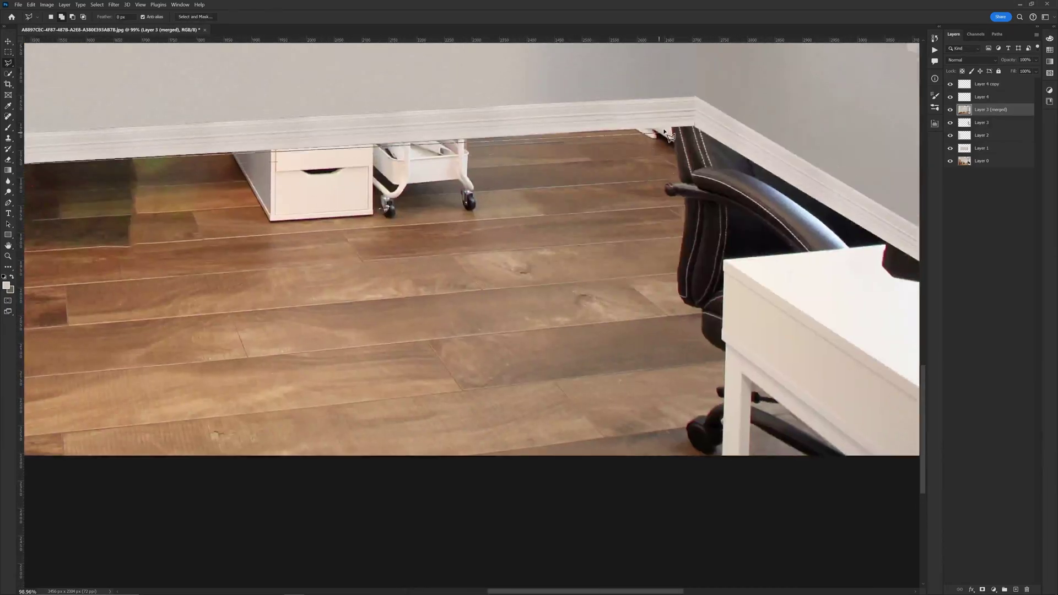
pyautogui.click(695, 128)
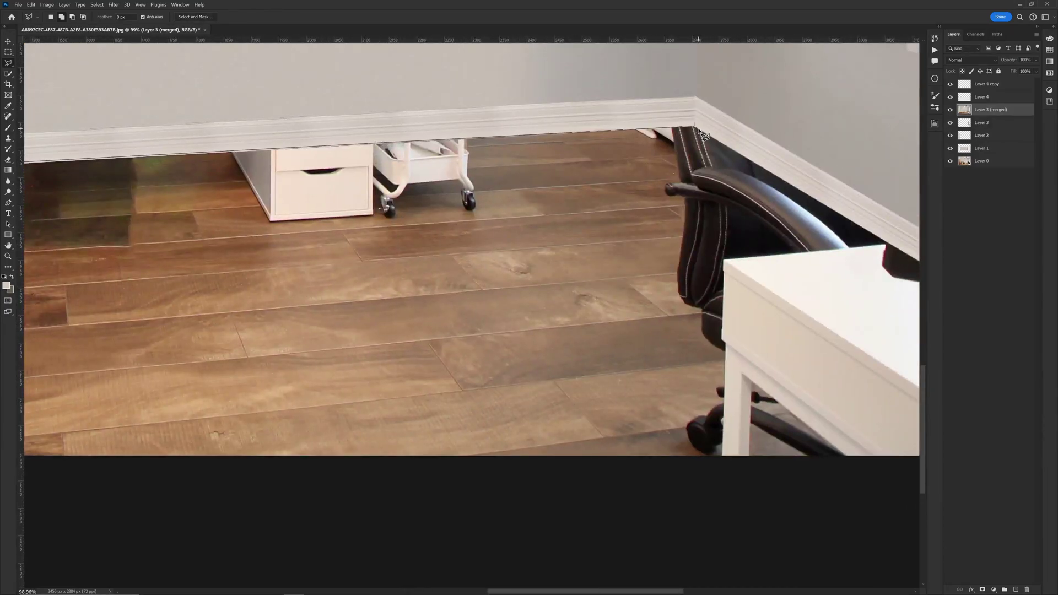
pyautogui.hscroll(10, 705, 135)
pyautogui.scroll(-2, 704, 135)
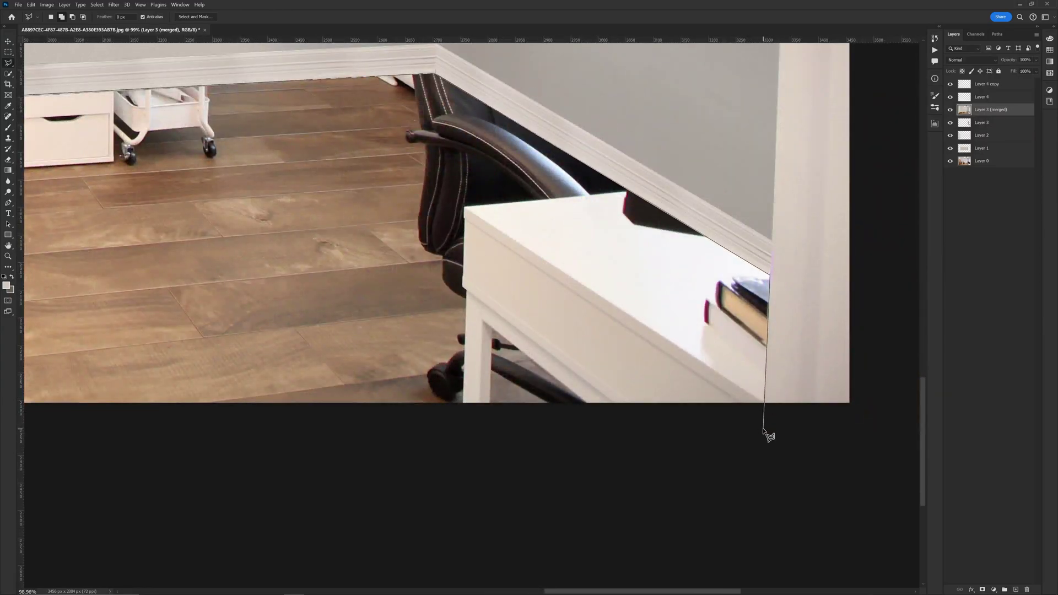
pyautogui.moveTo(387, 451); pyautogui.dragTo(830, 388)
pyautogui.doubleClick(172, 423)
# Clone wood floor over the brown dresser within the selection, undoing the first pass and repeating it with a larger Clone Stamp.
pyautogui.moveTo(305, 369); pyautogui.dragTo(454, 329)
pyautogui.moveTo(364, 317); pyautogui.dragTo(370, 314)
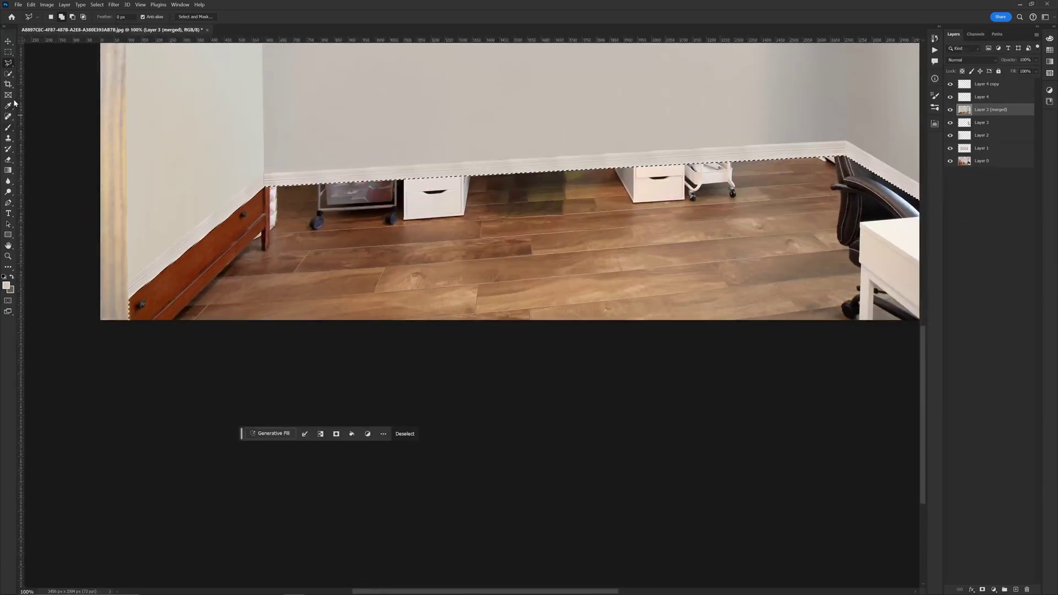
pyautogui.click(9, 138)
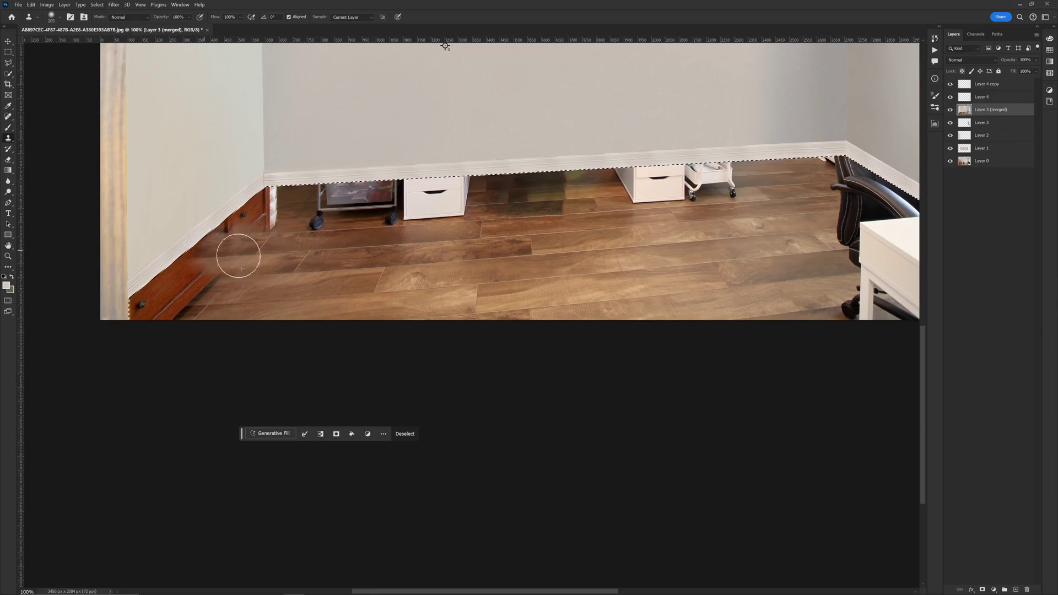
pyautogui.moveTo(194, 298); pyautogui.dragTo(152, 261)
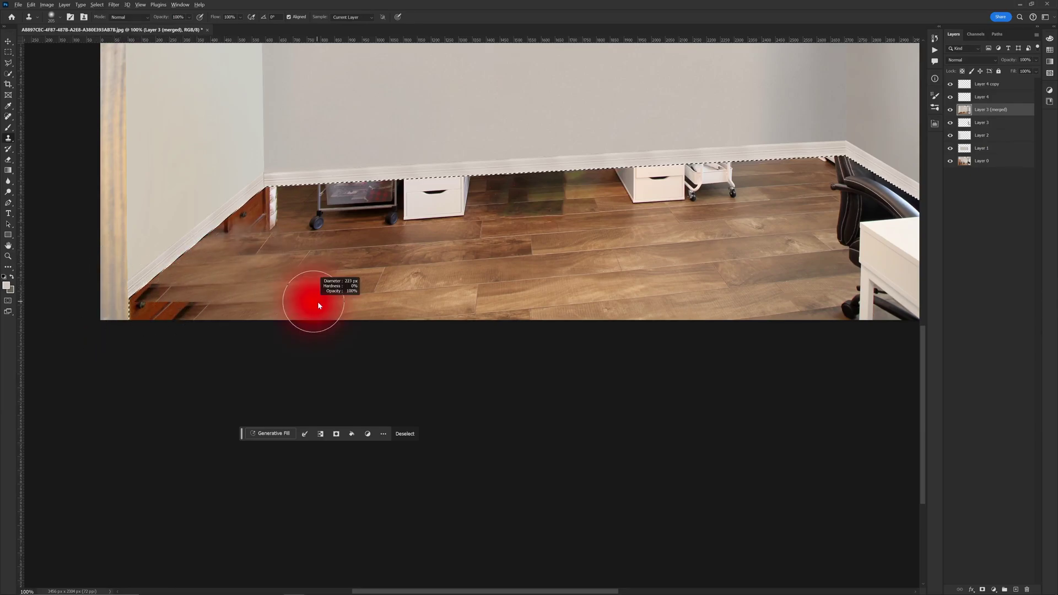
pyautogui.hotkey('ctrl', 'z')
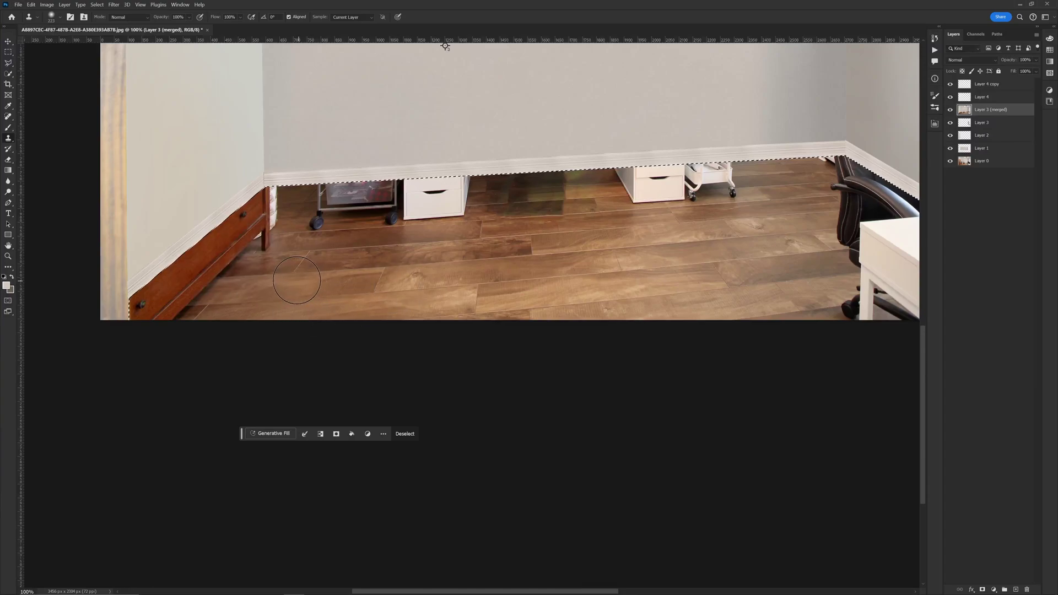
pyautogui.moveTo(296, 280)
pyautogui.mouseDown()
pyautogui.moveTo(251, 280)
pyautogui.moveTo(127, 309)
pyautogui.moveTo(191, 281)
pyautogui.moveTo(255, 226)
pyautogui.moveTo(281, 230)
pyautogui.mouseUp()
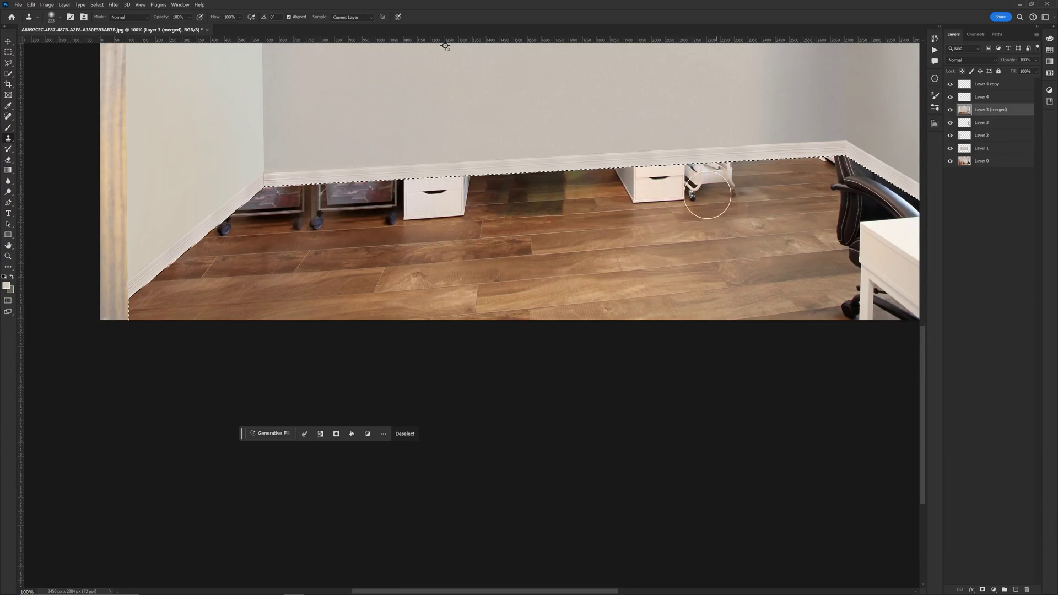
# Clone wood floor over the black office chair and the white desk within the floor selection.
pyautogui.moveTo(751, 272); pyautogui.dragTo(544, 271)
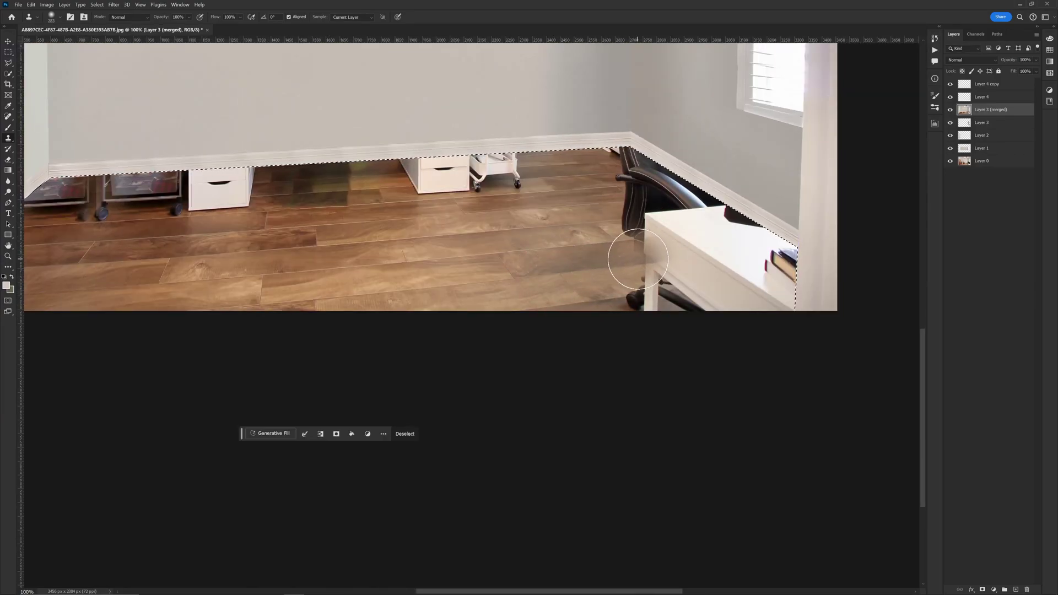
pyautogui.moveTo(633, 259)
pyautogui.mouseDown()
pyautogui.moveTo(649, 286)
pyautogui.moveTo(733, 274)
pyautogui.moveTo(724, 278)
pyautogui.moveTo(736, 270)
pyautogui.moveTo(720, 216)
pyautogui.moveTo(626, 228)
pyautogui.moveTo(667, 201)
pyautogui.moveTo(688, 160)
pyautogui.moveTo(721, 207)
pyautogui.mouseUp()
pyautogui.moveTo(659, 217); pyautogui.dragTo(644, 260)
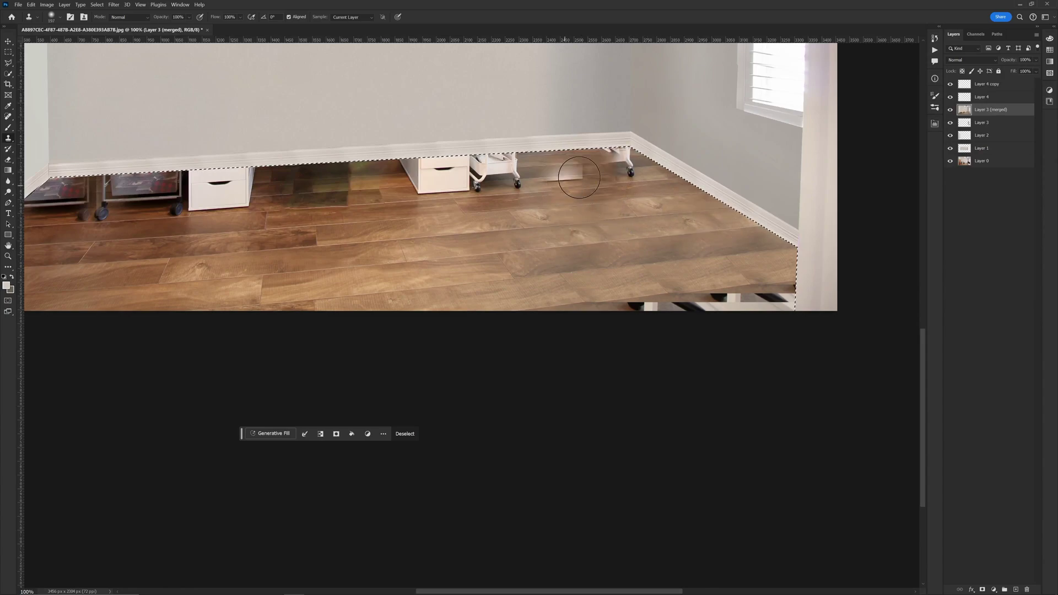
# Resample the floor and clone away the remnants in the far corner and along the photo's lower edge, plus the drawer unit beside the white cart.
pyautogui.moveTo(591, 186)
pyautogui.keyDown('alt'); pyautogui.mouseDown()
pyautogui.moveTo(566, 184)
pyautogui.moveTo(676, 160)
pyautogui.moveTo(615, 149)
pyautogui.mouseUp(); pyautogui.keyUp('alt')
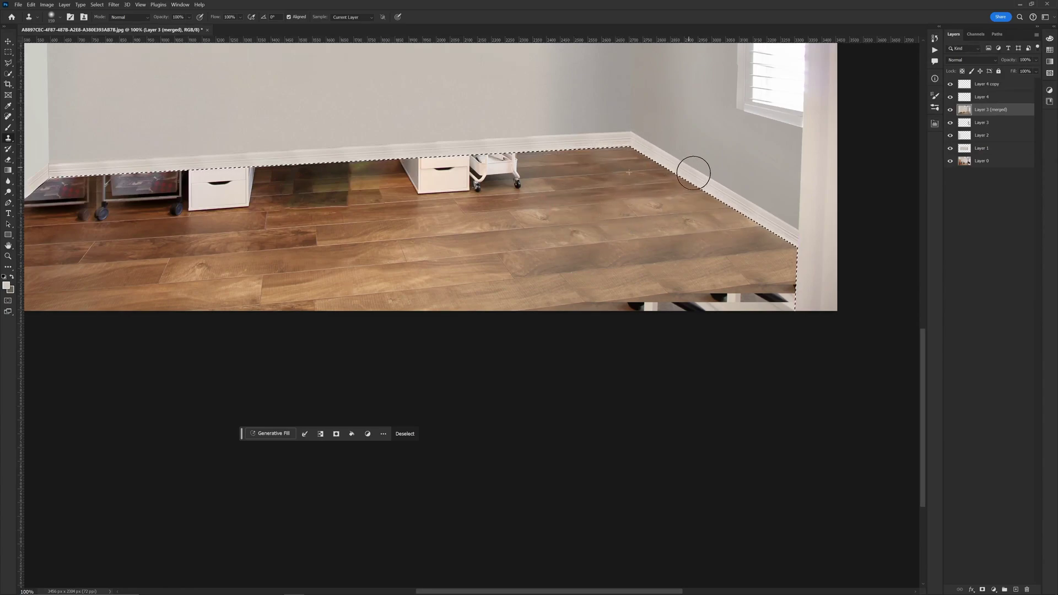
pyautogui.moveTo(658, 227)
pyautogui.keyDown('alt'); pyautogui.mouseDown()
pyautogui.moveTo(617, 228)
pyautogui.moveTo(658, 232)
pyautogui.mouseUp(); pyautogui.keyUp('alt')
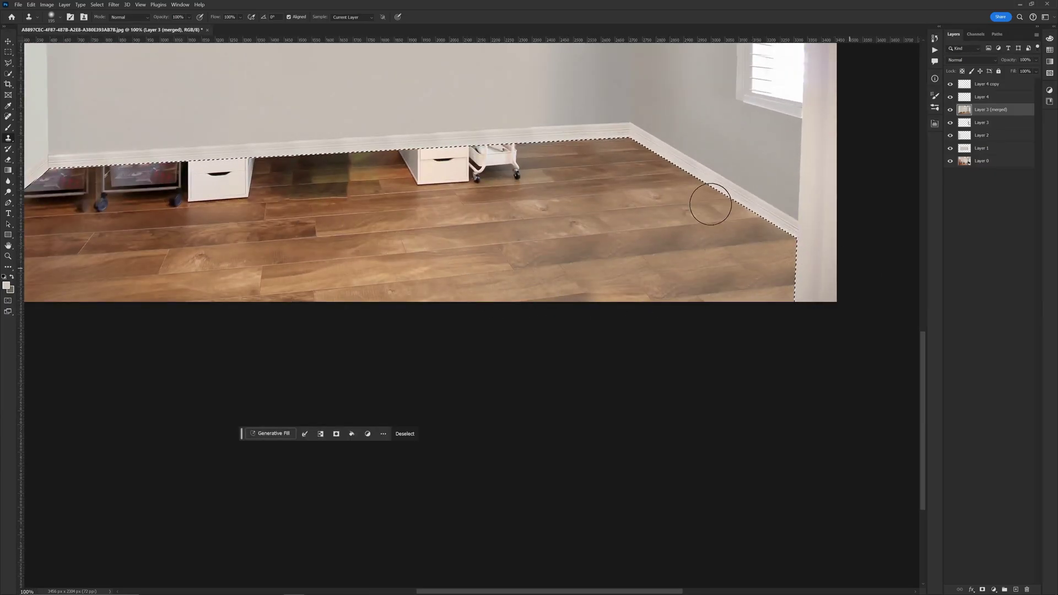
pyautogui.scroll(-4, 607, 176)
pyautogui.scroll(4, 545, 167)
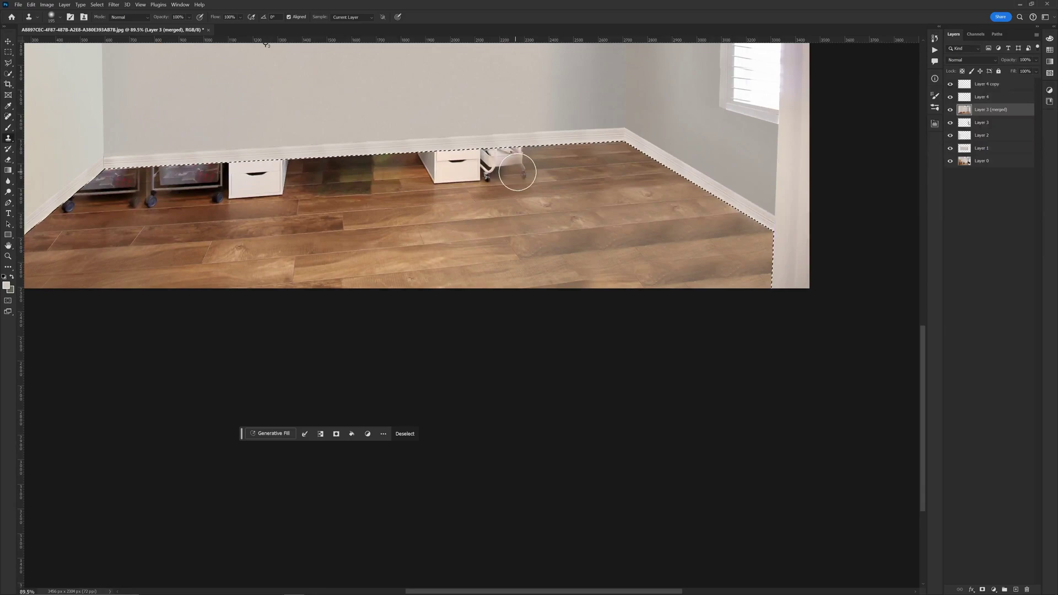
pyautogui.scroll(1, 532, 161)
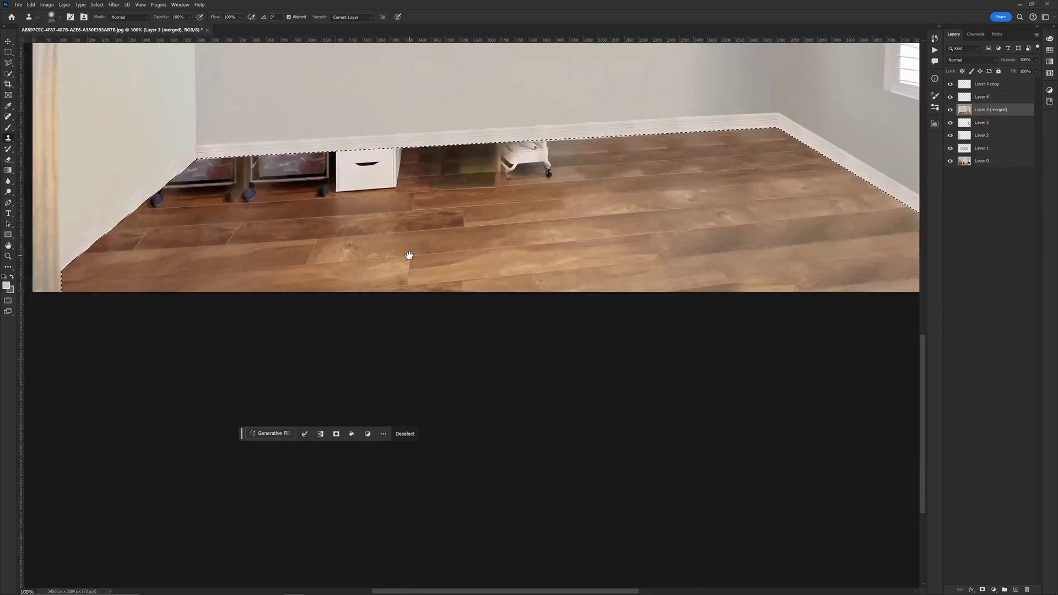
# Add a new layer directly above the merged layer and open the Vanishing Point filter.
pyautogui.hotkey('alt', 't')
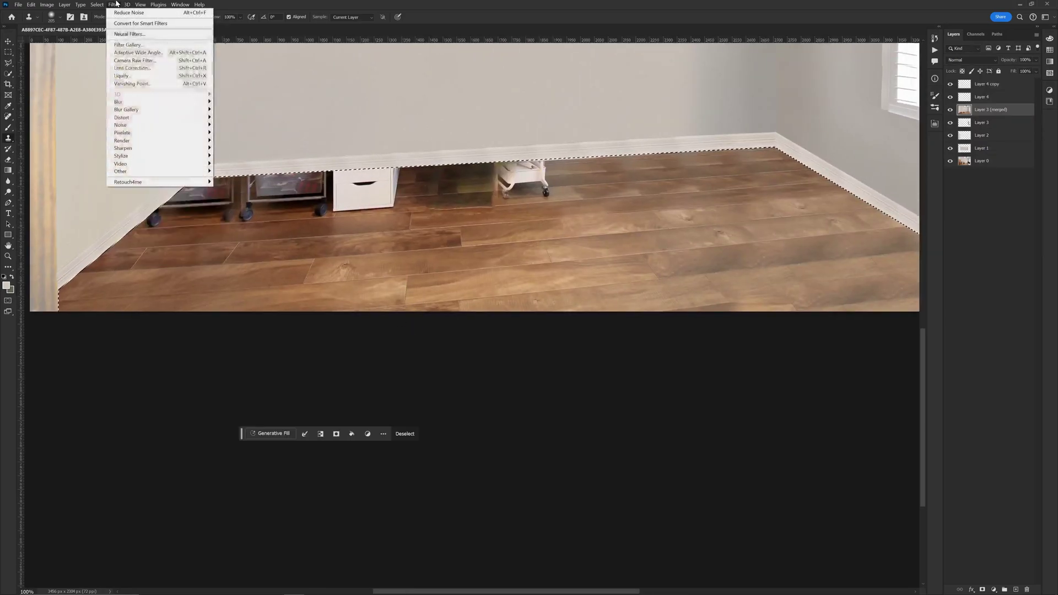
pyautogui.click(1016, 591)
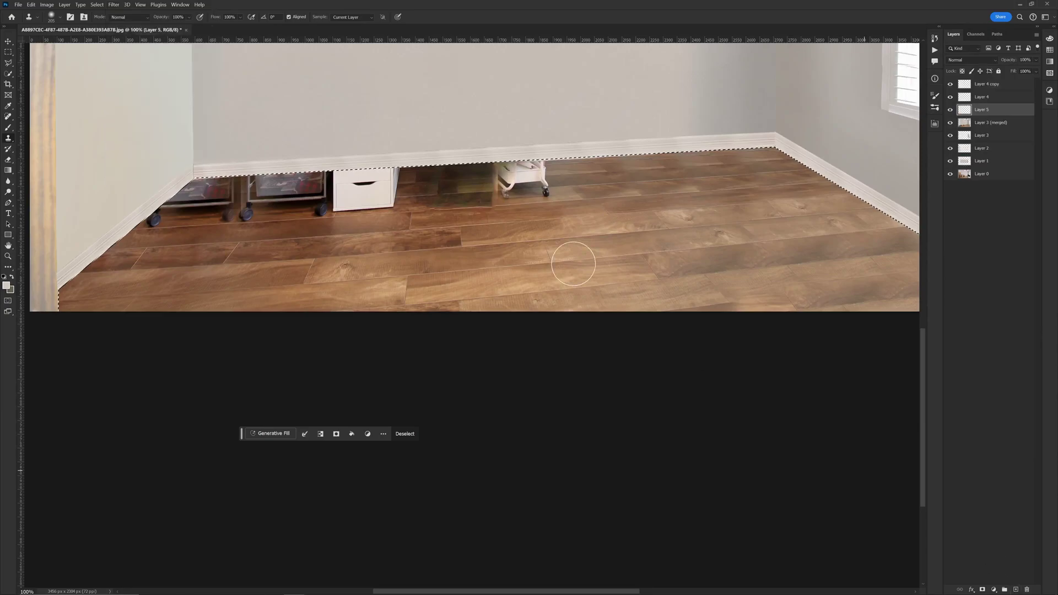
pyautogui.hotkey('alt', 't')
pyautogui.click(113, 4)
pyautogui.click(113, 4)
pyautogui.click(133, 83)
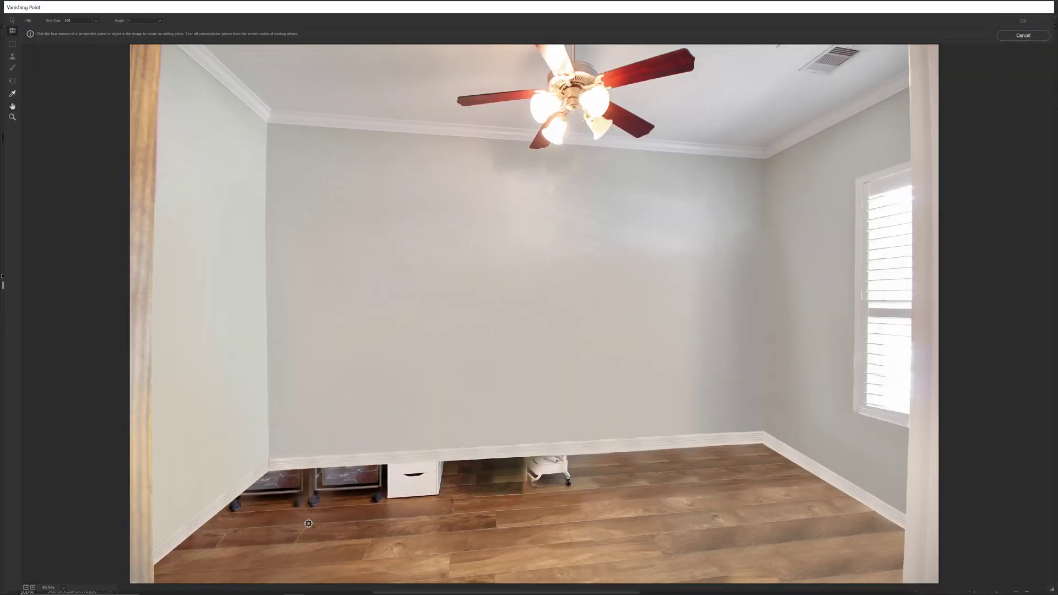
# Define a perspective plane on the wood floor and stretch it to the back baseboard and out toward both side walls.
pyautogui.click(274, 568)
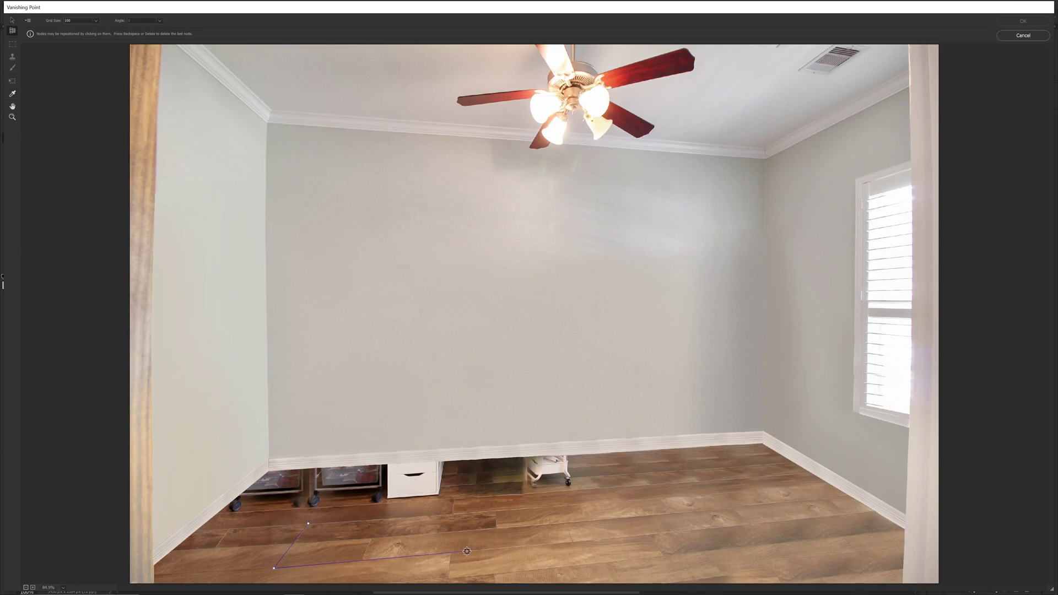
pyautogui.click(453, 515)
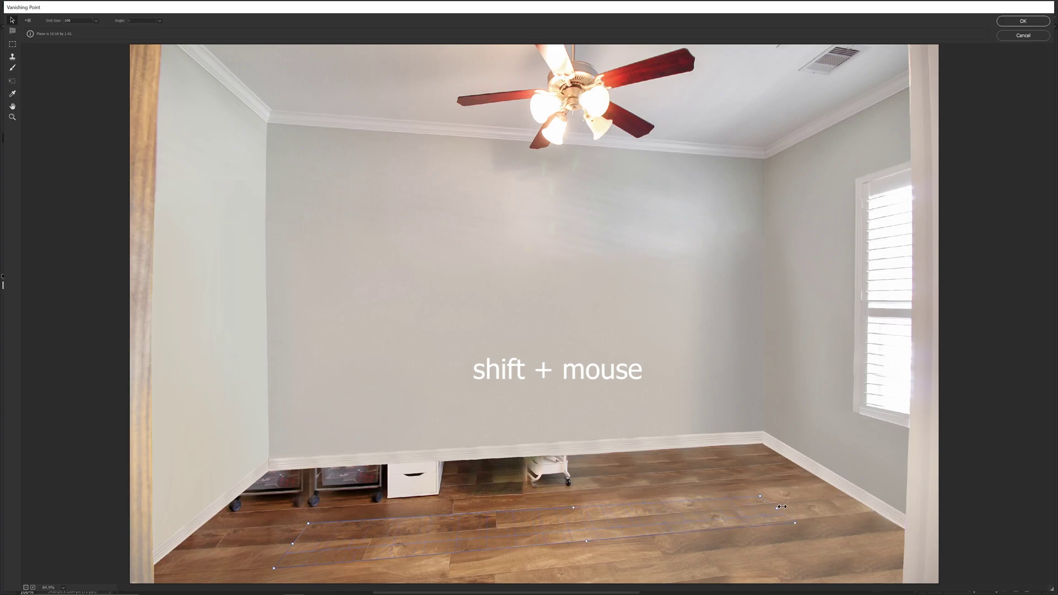
pyautogui.moveTo(579, 507); pyautogui.dragTo(575, 460)
pyautogui.moveTo(716, 460); pyautogui.dragTo(763, 445)
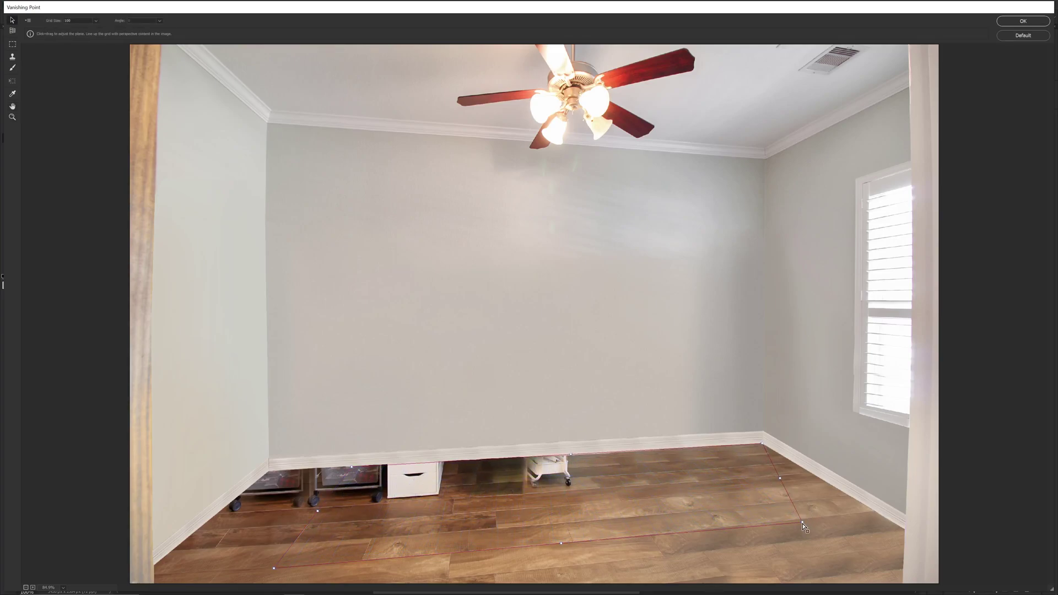
pyautogui.moveTo(802, 521); pyautogui.dragTo(875, 516)
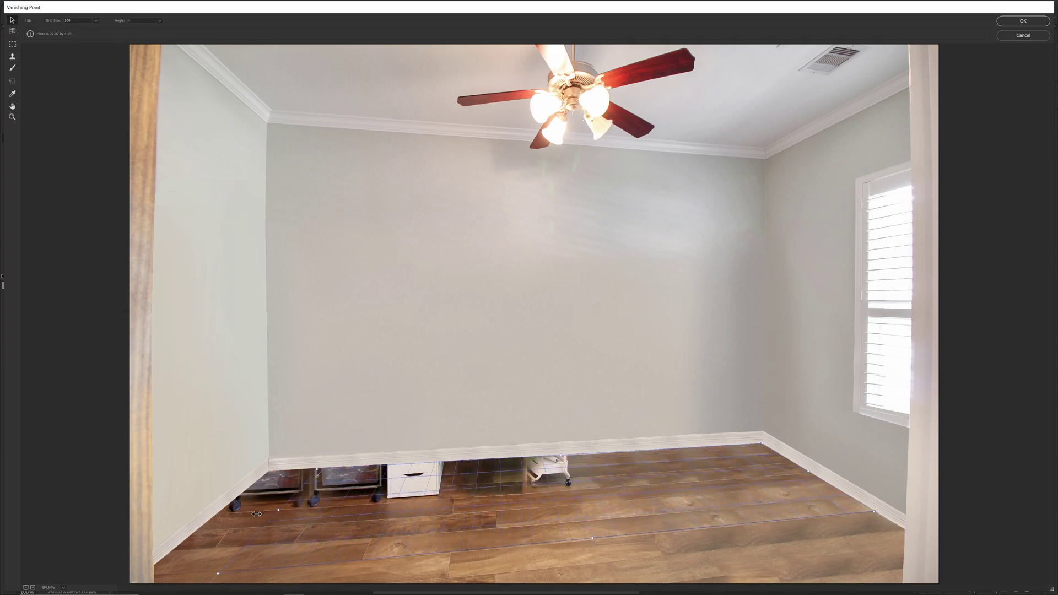
# Sample clean floor with an enlarged Stamp brush and clone it over the white cart, the drawer unit and the storage bins.
pyautogui.click(12, 57)
pyautogui.keyDown('alt'); pyautogui.click(532, 533); pyautogui.keyUp('alt')
pyautogui.press(']')
pyautogui.press(']')
pyautogui.press(']')
pyautogui.press(']')
pyautogui.press(']')
pyautogui.press(']')
pyautogui.press(']')
pyautogui.press(']')
pyautogui.press(']')
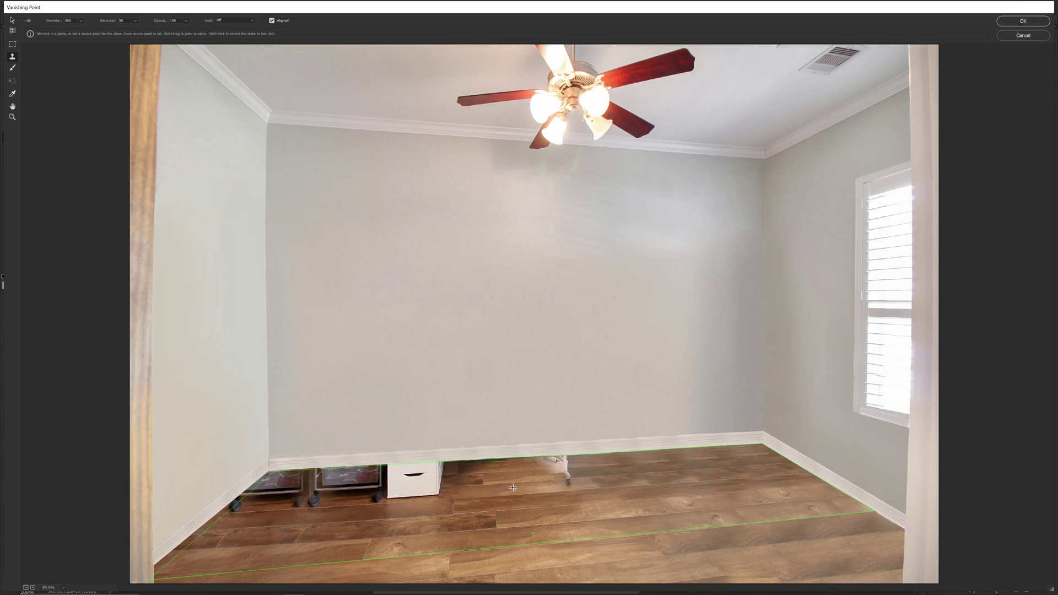
pyautogui.moveTo(513, 487)
pyautogui.mouseDown()
pyautogui.moveTo(548, 480)
pyautogui.moveTo(367, 473)
pyautogui.moveTo(246, 484)
pyautogui.mouseUp()
# Extend the plane to the baseboards, clone wood over the dark remnants along them, and apply the Vanishing Point filter.
pyautogui.press('v')
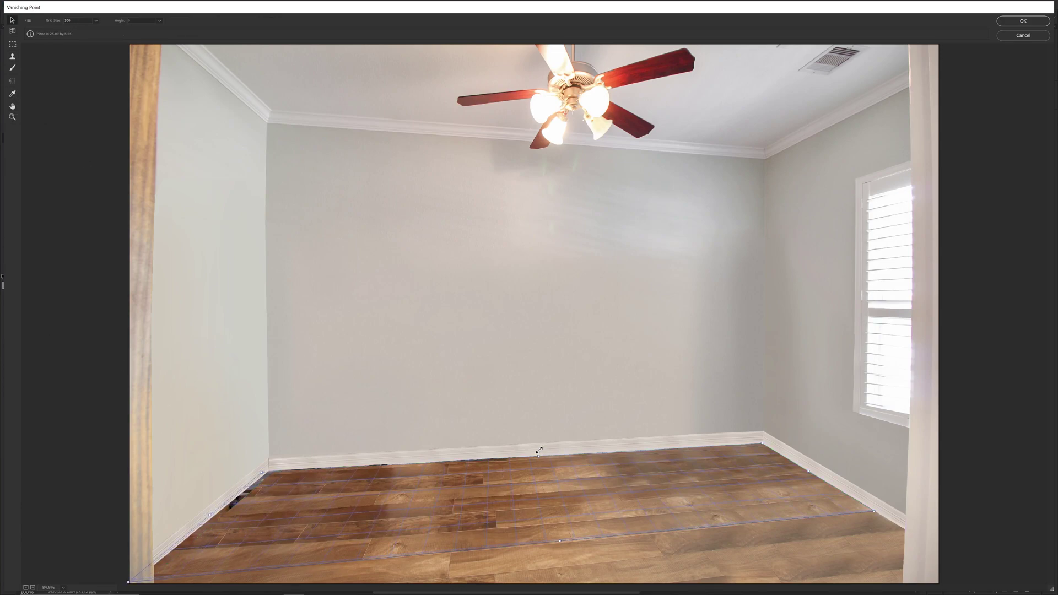
pyautogui.click(12, 56)
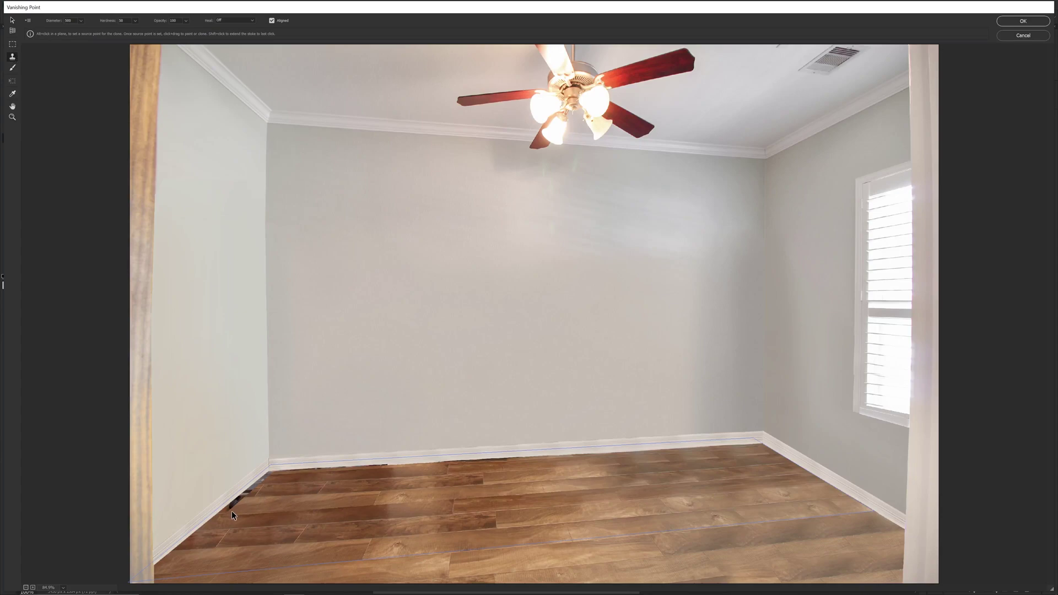
pyautogui.keyDown('alt'); pyautogui.click(456, 492); pyautogui.keyUp('alt')
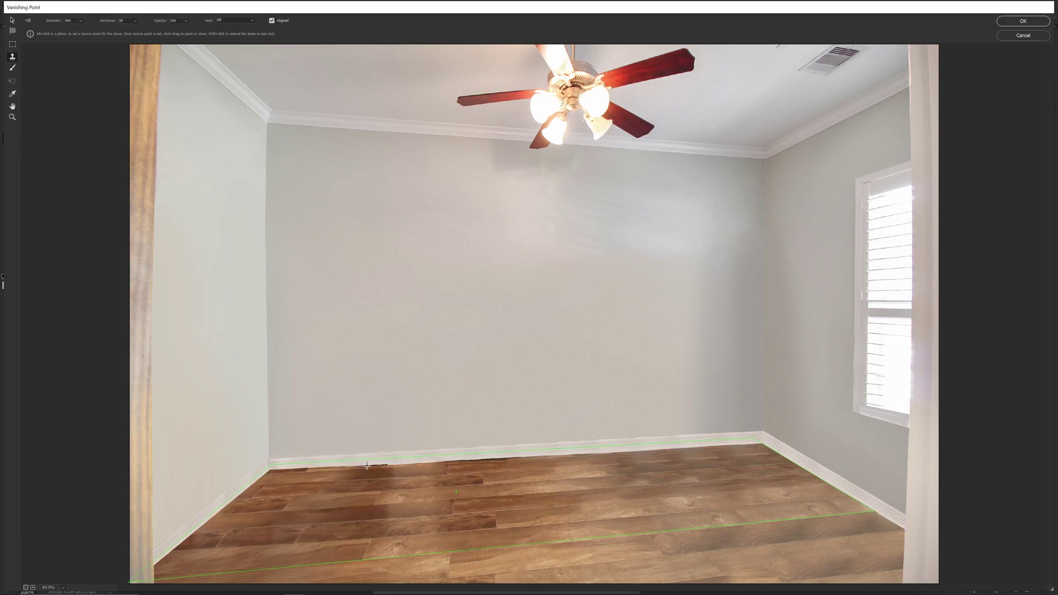
pyautogui.moveTo(371, 465); pyautogui.dragTo(509, 445)
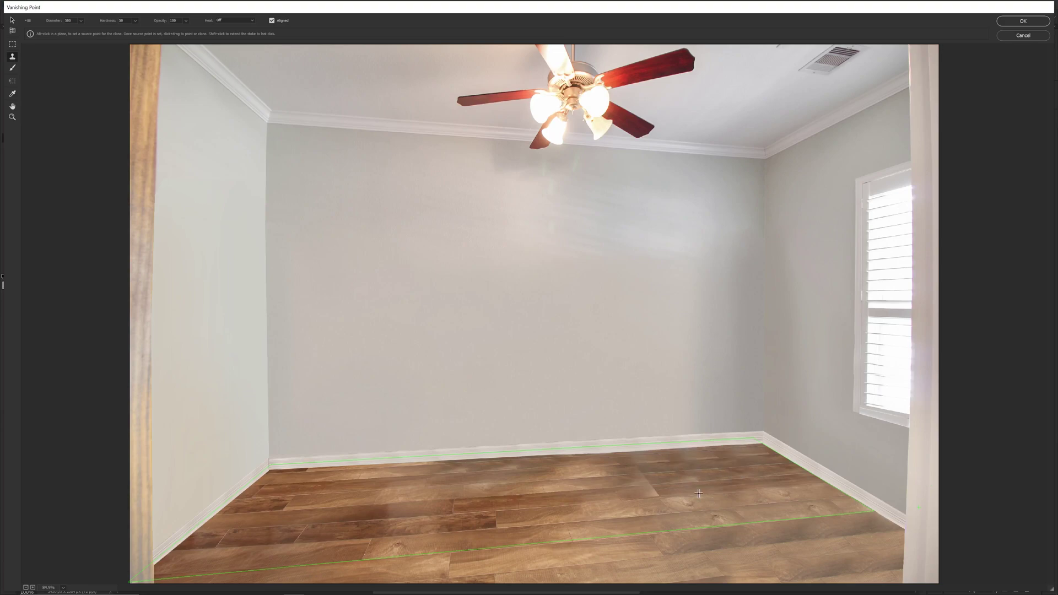
pyautogui.click(1029, 26)
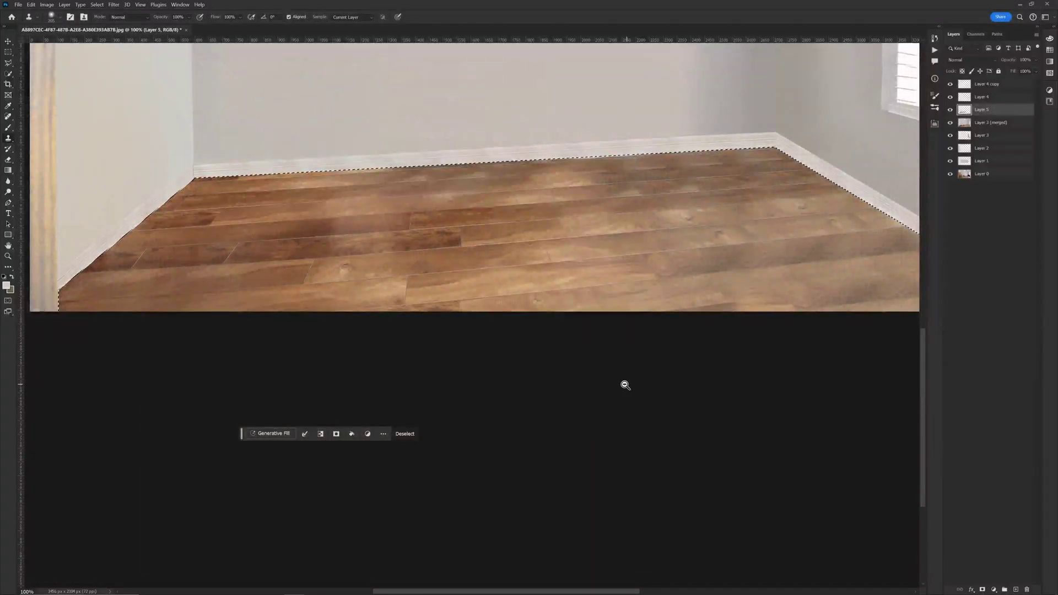
# Clear the floor selection and bring the whole room photo into view.
pyautogui.keyDown('alt'); pyautogui.click(446, 402); pyautogui.keyUp('alt')
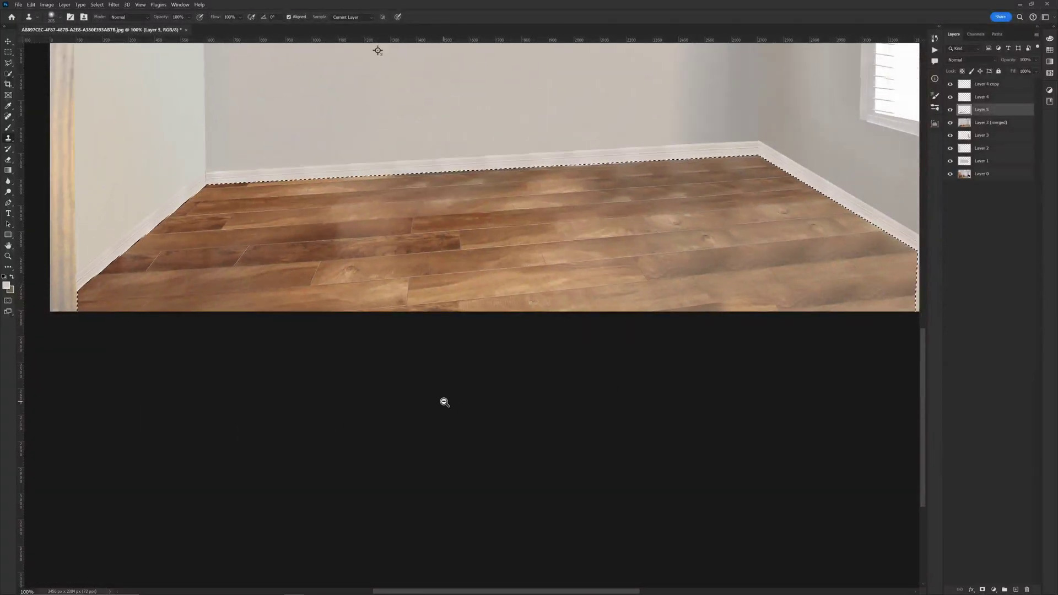
pyautogui.keyDown('alt'); pyautogui.click(522, 375); pyautogui.keyUp('alt')
pyautogui.keyDown('ctrl'); pyautogui.click(548, 356); pyautogui.keyUp('ctrl')
pyautogui.hotkey('ctrl', 'd')
pyautogui.keyDown('alt'); pyautogui.click(554, 350); pyautogui.keyUp('alt')
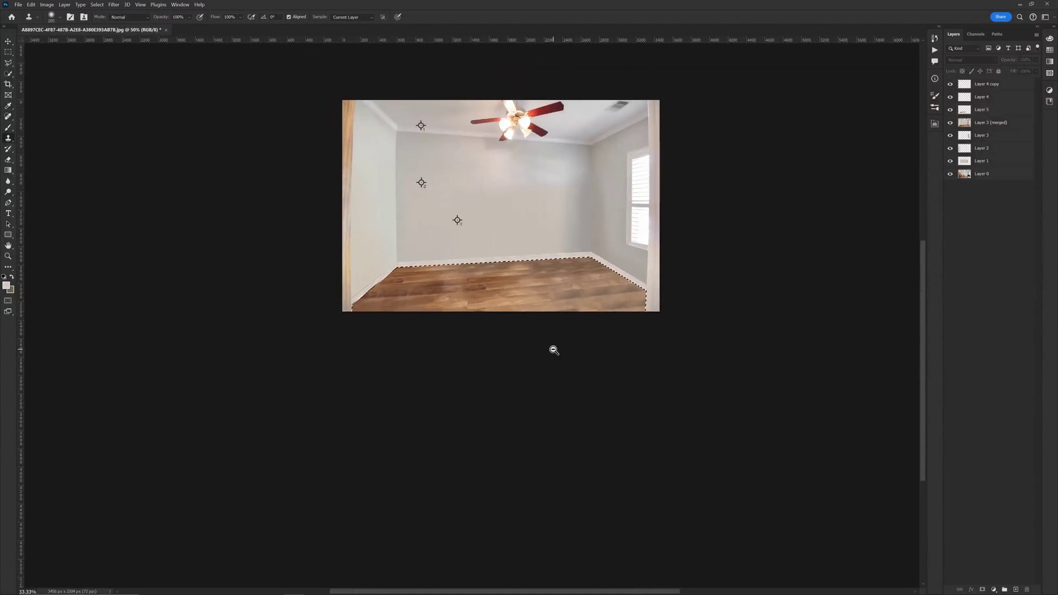
pyautogui.keyDown('alt'); pyautogui.click(554, 350); pyautogui.keyUp('alt')
pyautogui.keyDown('ctrl'); pyautogui.click(528, 327); pyautogui.keyUp('ctrl')
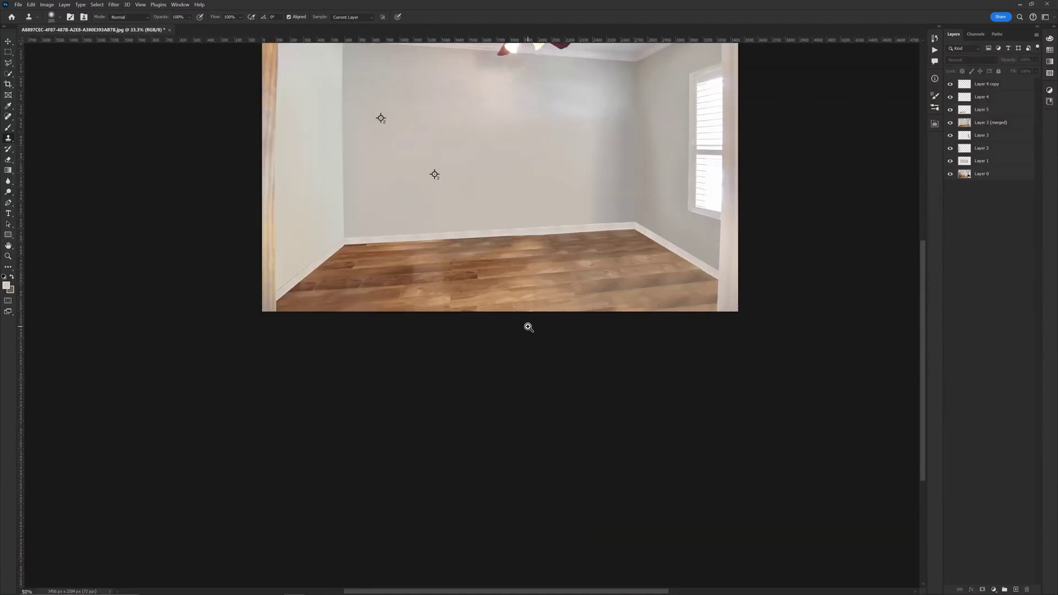
pyautogui.click(524, 407)
pyautogui.keyDown('alt'); pyautogui.click(499, 388); pyautogui.keyUp('alt')
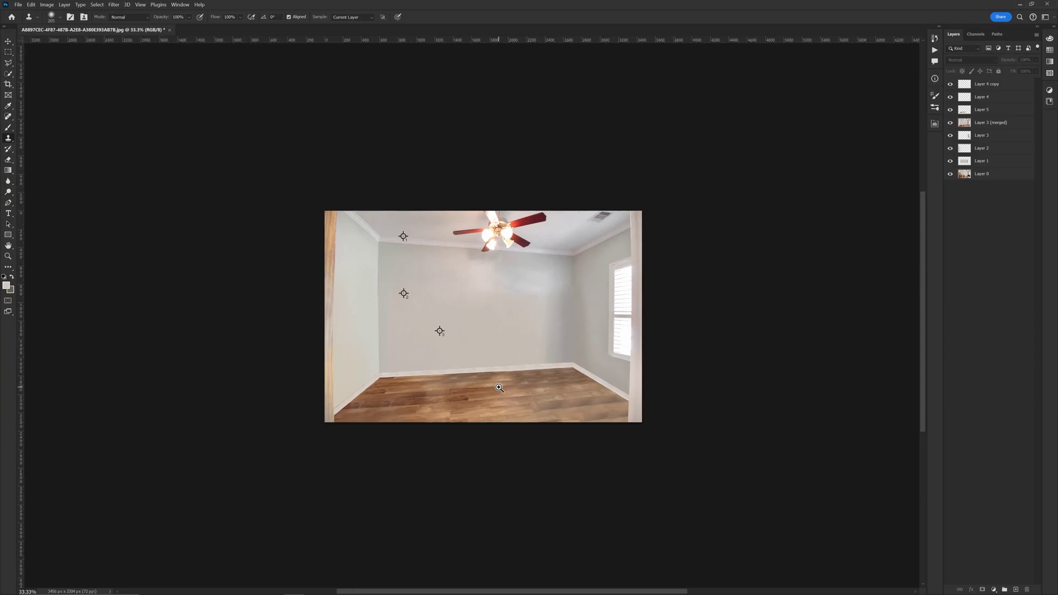
# Merge all layers from Layer 1 up to Layer 4 copy into one.
pyautogui.click(977, 161)
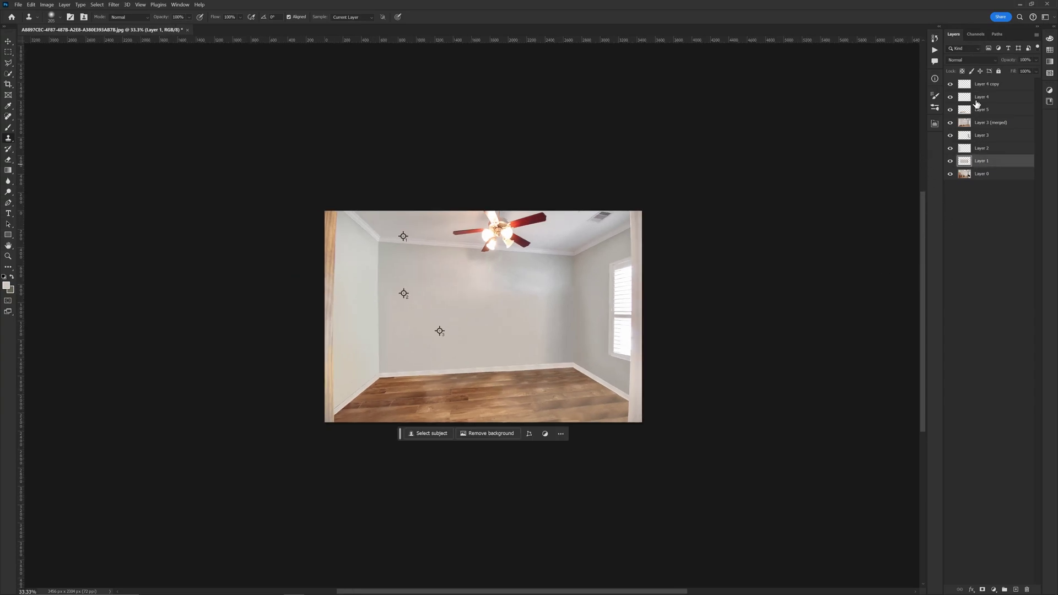
pyautogui.keyDown('shift'); pyautogui.click(978, 85); pyautogui.keyUp('shift')
pyautogui.hotkey('ctrl', 'e')
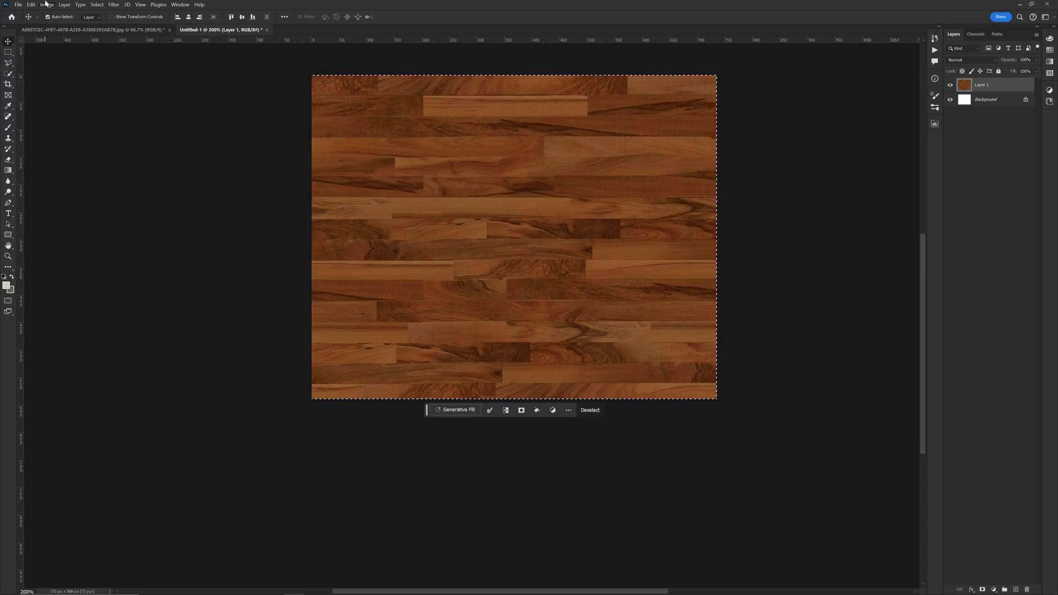
# Select the entire wood plank texture in the Untitled-1 document and define it as a new pattern.
pyautogui.click(46, 4)
pyautogui.moveTo(32, 3)
pyautogui.hotkey('ctrl', 'a')
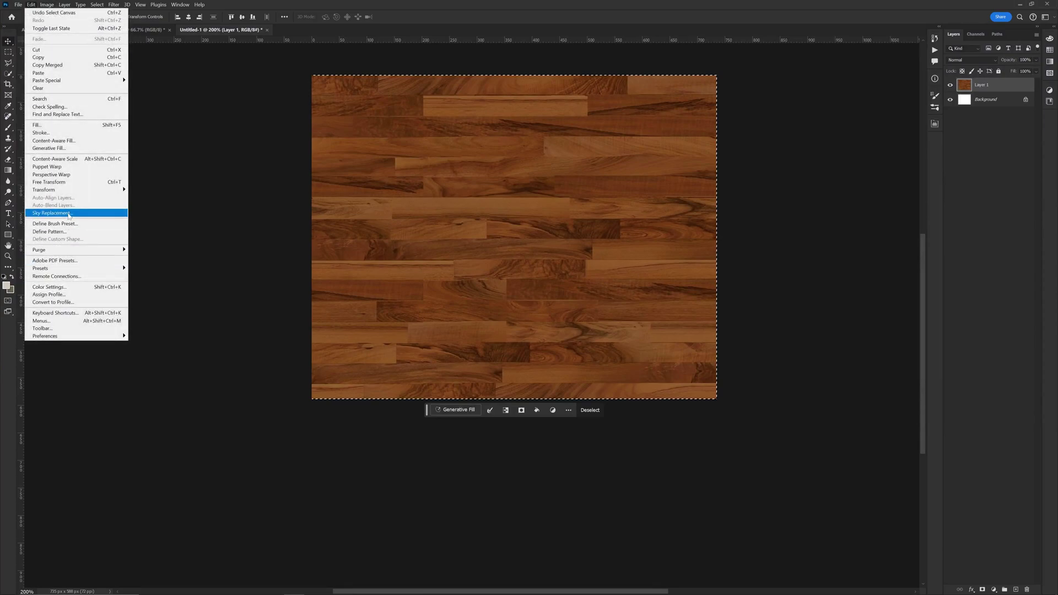
pyautogui.click(72, 232)
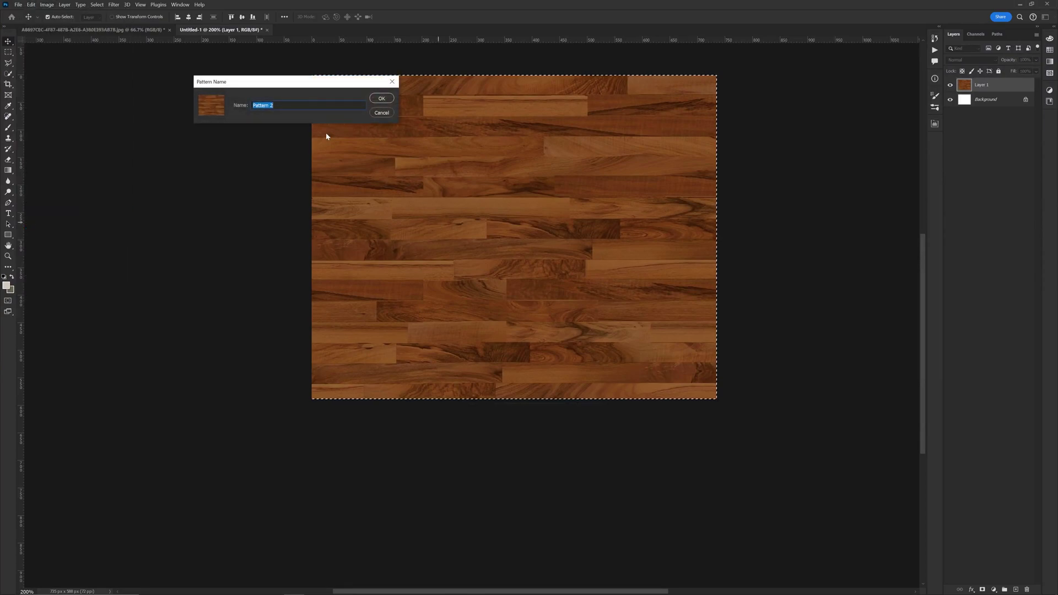
pyautogui.click(379, 95)
# In the room photo, copy the selected floor to a new layer and add a Solid Color fill over a rectangle across the lower room.
pyautogui.click(137, 31)
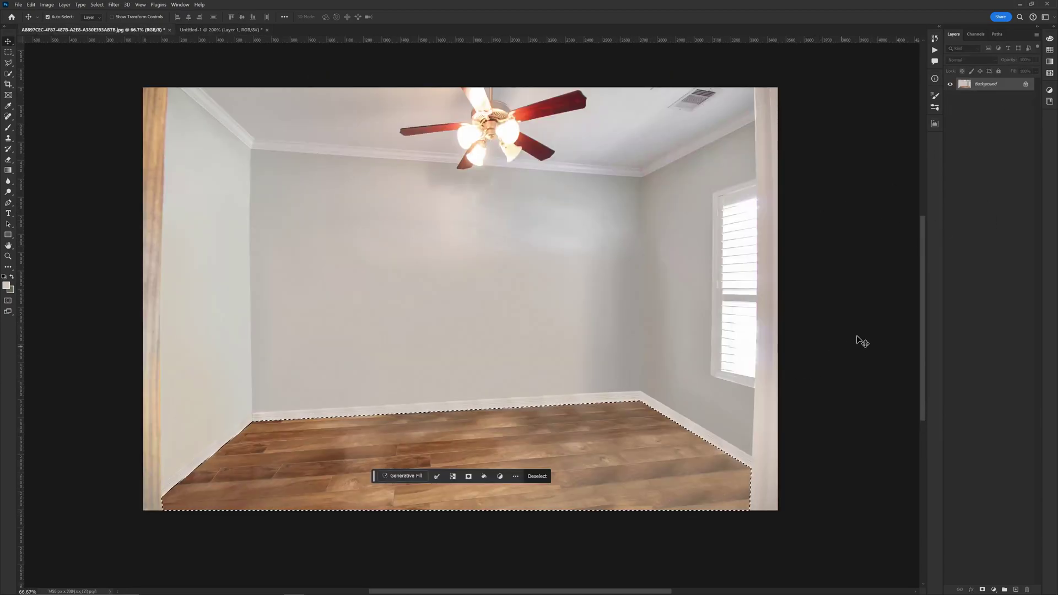
pyautogui.hotkey('ctrl', 'j')
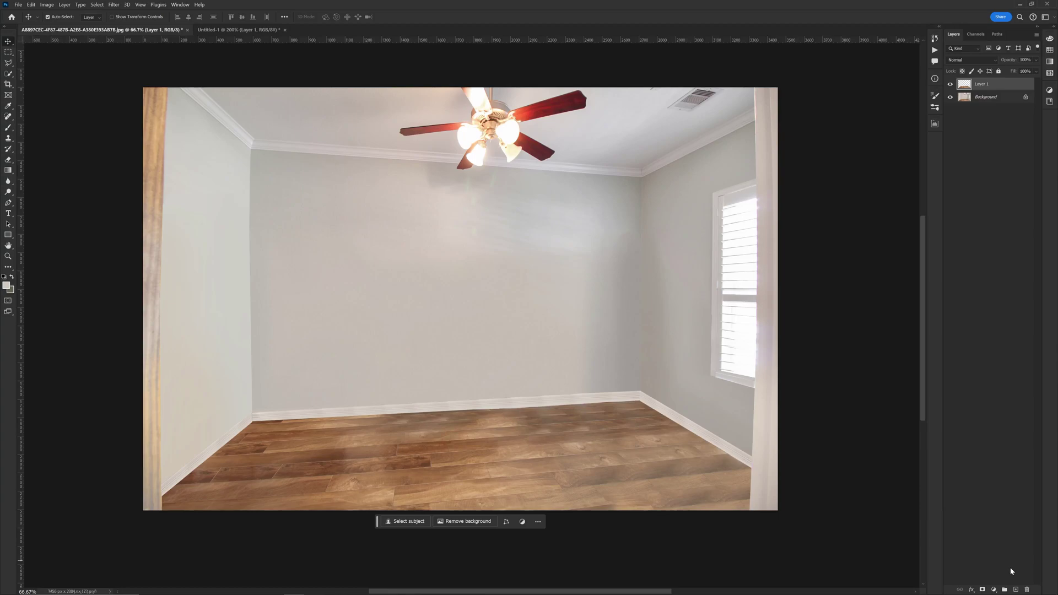
pyautogui.click(7, 52)
pyautogui.moveTo(208, 301); pyautogui.dragTo(767, 513)
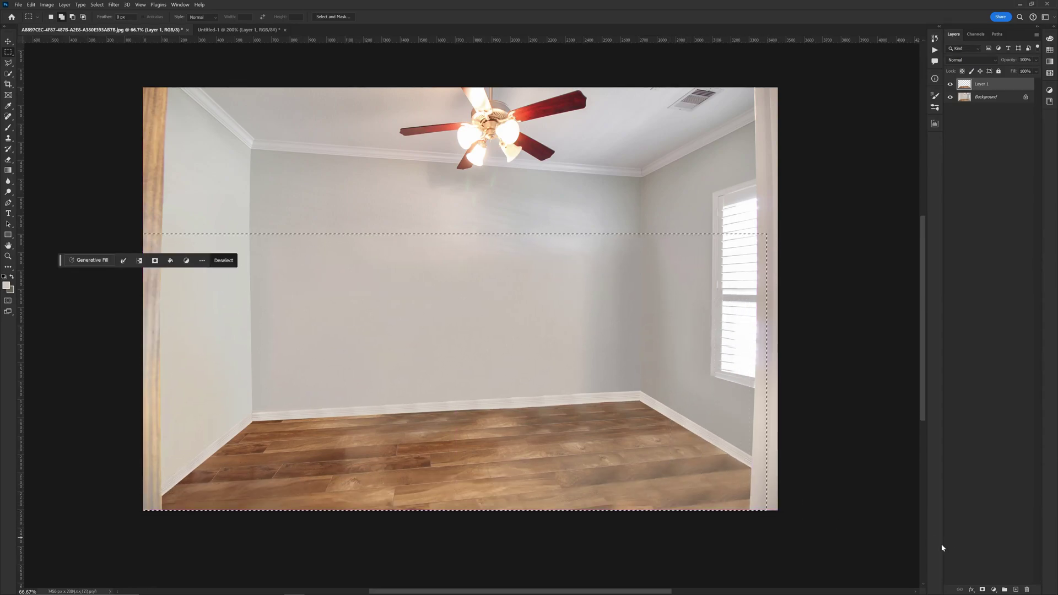
pyautogui.click(992, 589)
pyautogui.click(1014, 443)
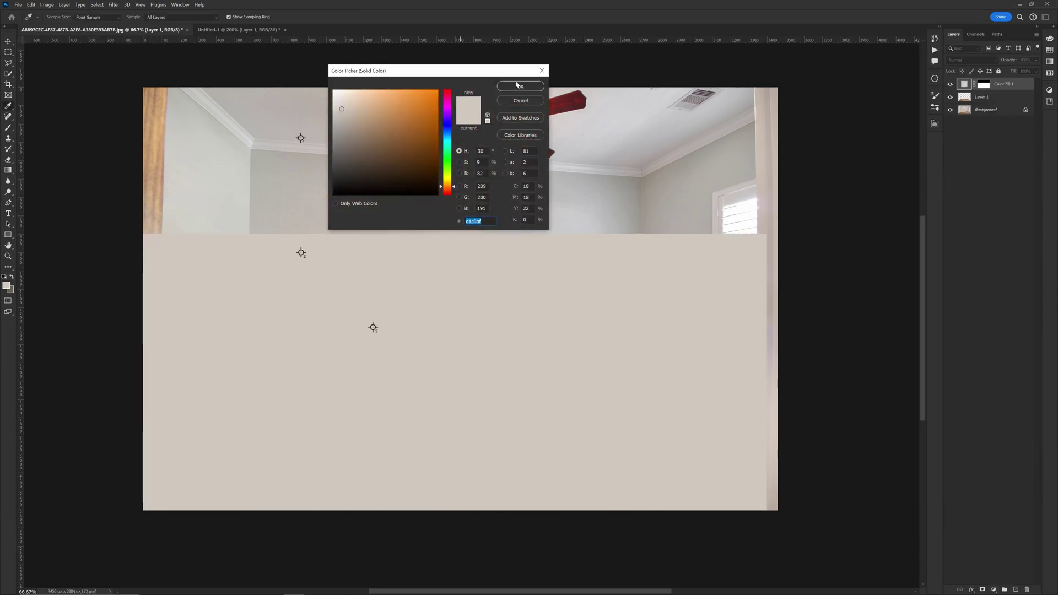
pyautogui.click(518, 86)
# Give the color fill layer a Pattern Overlay with the new wood plank pattern at 99% scale, and convert the layer to a Smart Object.
pyautogui.doubleClick(1024, 83)
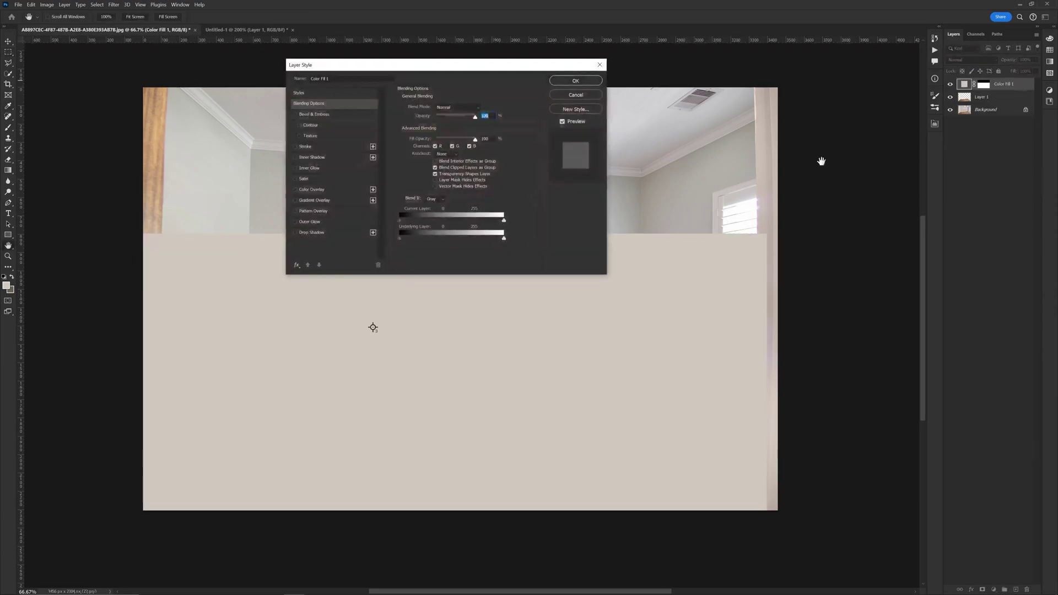
pyautogui.click(313, 211)
pyautogui.click(441, 135)
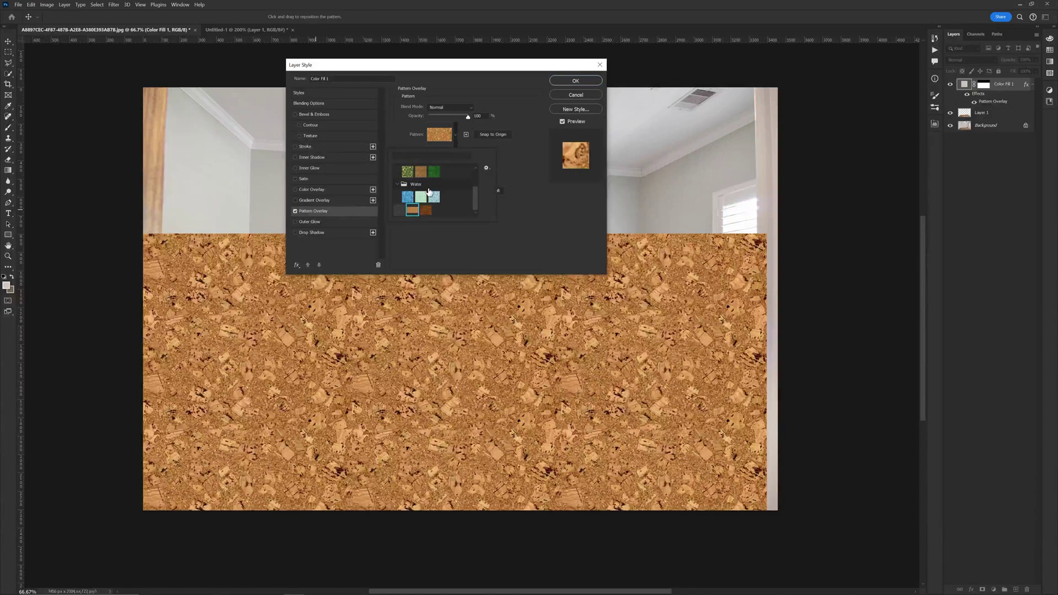
pyautogui.click(426, 209)
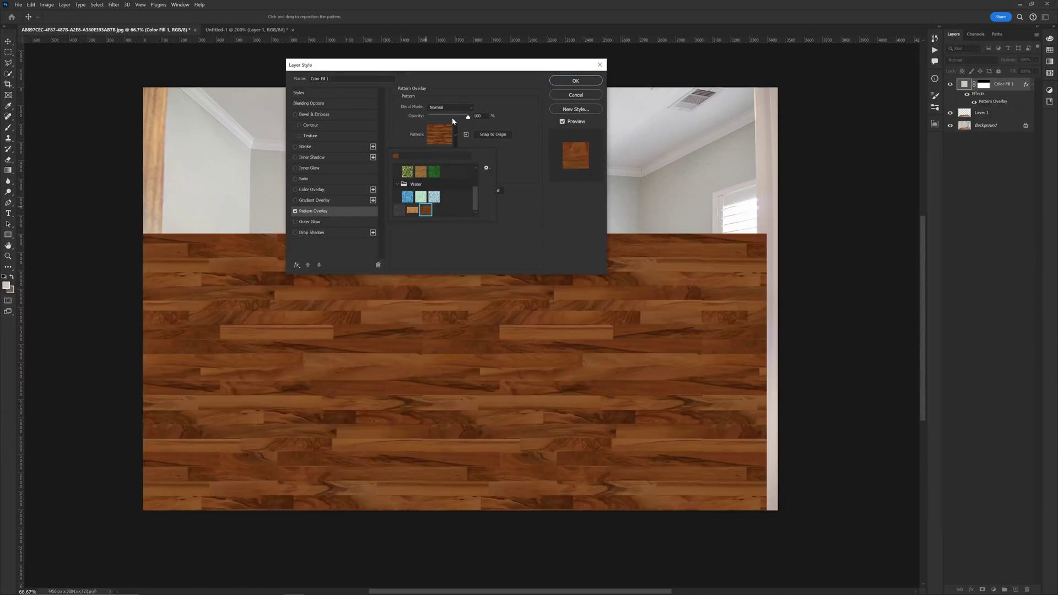
pyautogui.click(502, 154)
pyautogui.moveTo(447, 173); pyautogui.dragTo(450, 173)
pyautogui.write('99')
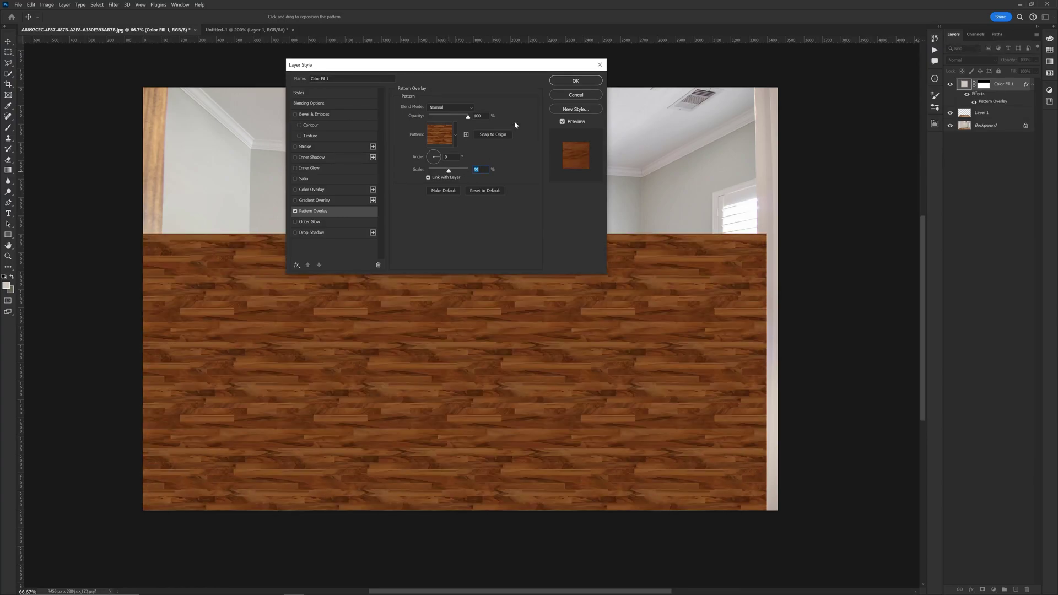
pyautogui.press('Return')
pyautogui.rightClick(980, 88)
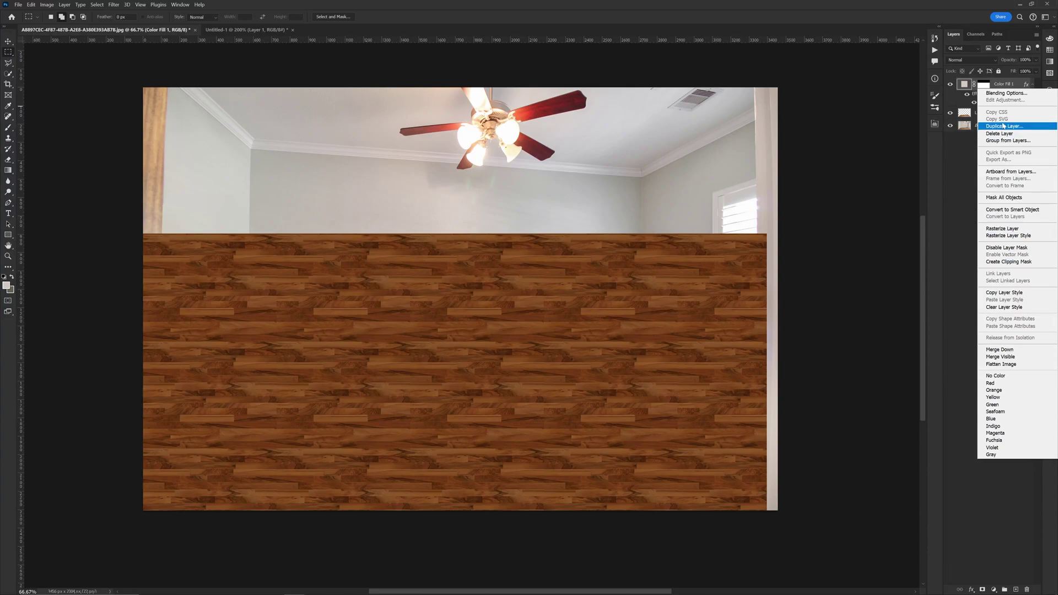
pyautogui.click(1008, 235)
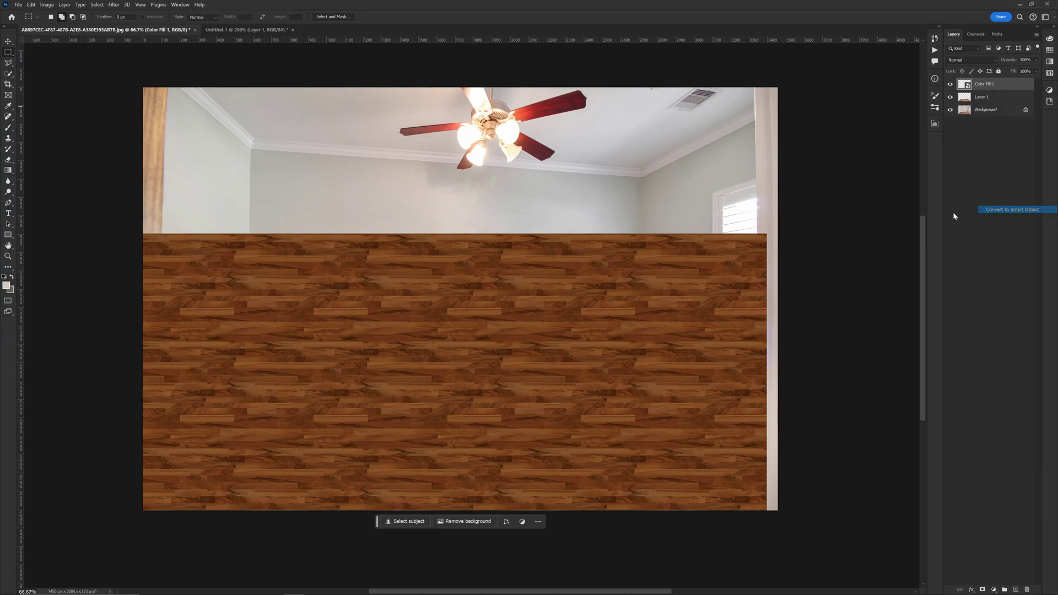
# Distort the wood plank layer so its far corners meet the room's back corners and its near corners reach past the photo's edges.
pyautogui.hotkey('ctrl', 't')
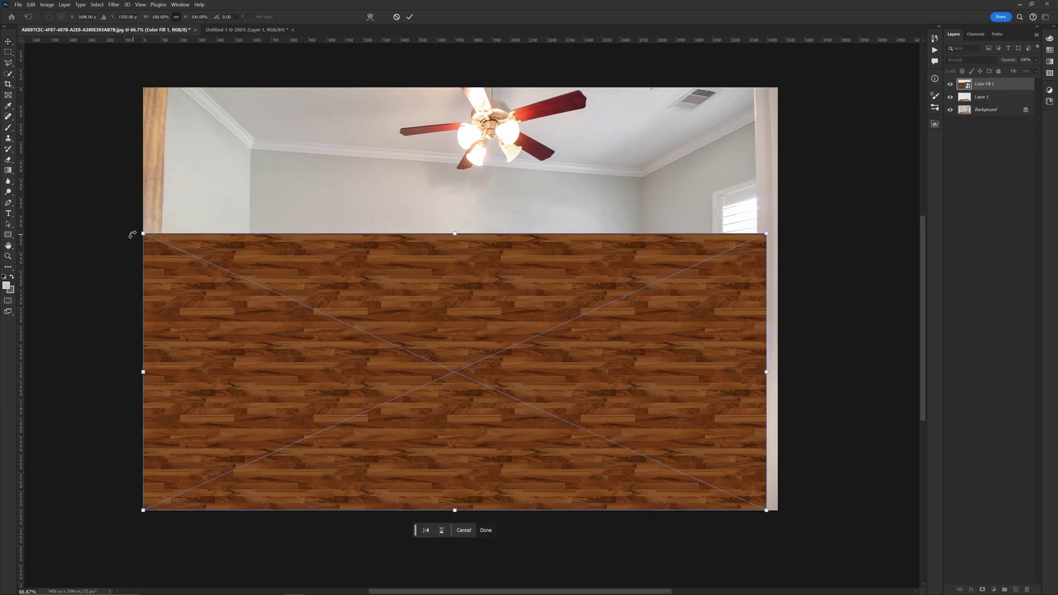
pyautogui.moveTo(143, 235); pyautogui.dragTo(300, 422)
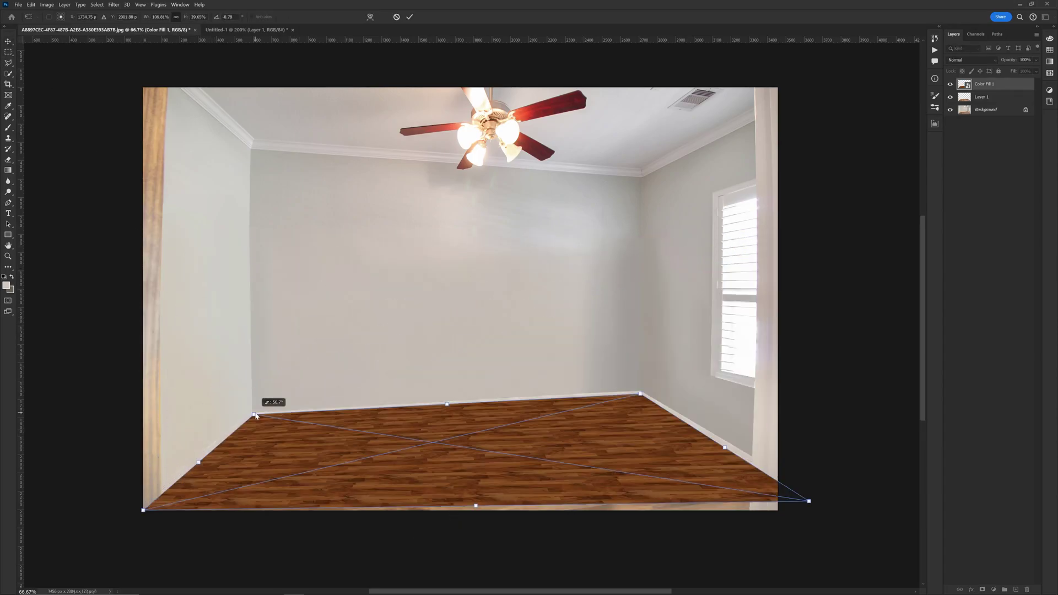
pyautogui.moveTo(253, 415); pyautogui.dragTo(253, 404)
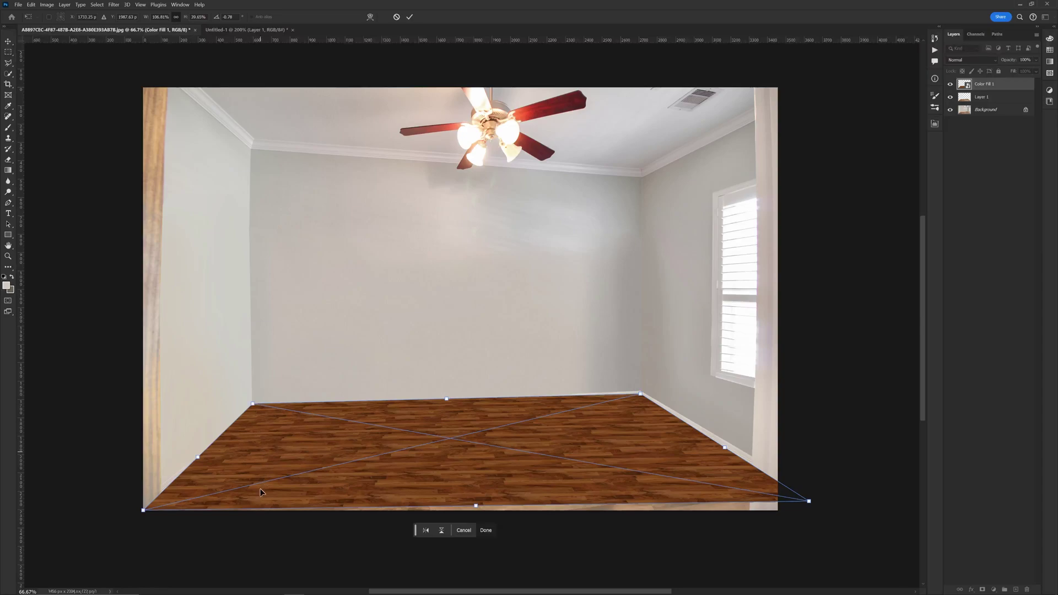
pyautogui.moveTo(142, 510); pyautogui.dragTo(110, 517)
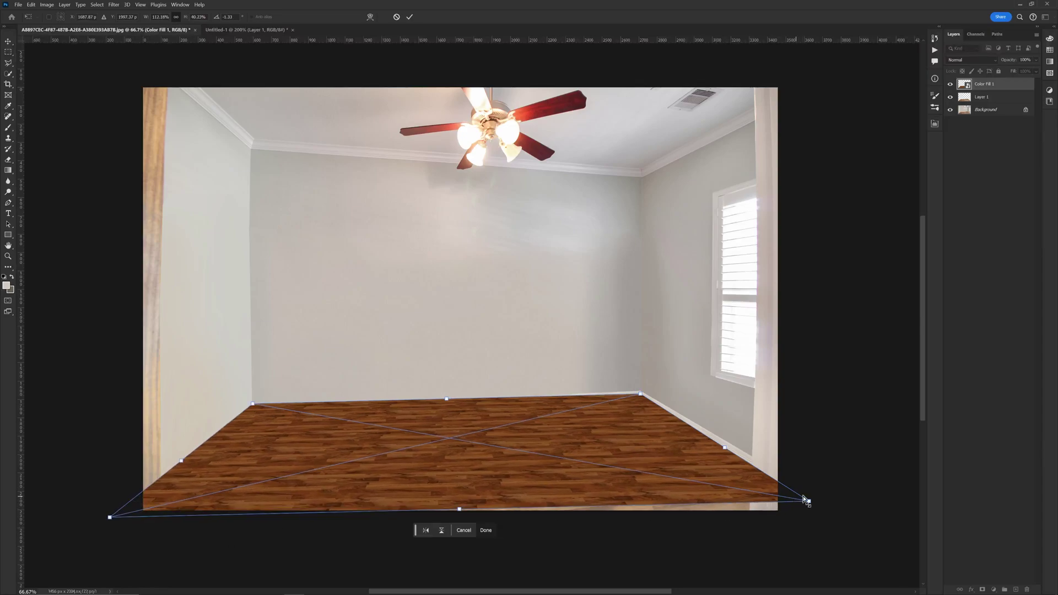
pyautogui.moveTo(808, 500); pyautogui.dragTo(889, 521)
pyautogui.moveTo(253, 404); pyautogui.dragTo(252, 413)
pyautogui.moveTo(641, 394)
pyautogui.mouseDown()
pyautogui.moveTo(659, 389)
pyautogui.moveTo(648, 394)
pyautogui.mouseUp()
# Pull the plank layer's near corners far below and outside the photo to enlarge the planks, and refit its far right corner.
pyautogui.moveTo(110, 517); pyautogui.dragTo(30, 585)
pyautogui.hotkey('ctrl', '-')
pyautogui.moveTo(727, 438); pyautogui.dragTo(778, 459)
pyautogui.moveTo(412, 476); pyautogui.dragTo(388, 545)
pyautogui.hotkey('ctrl', '+')
pyautogui.moveTo(571, 312); pyautogui.dragTo(562, 315)
pyautogui.hotkey('ctrl', '-')
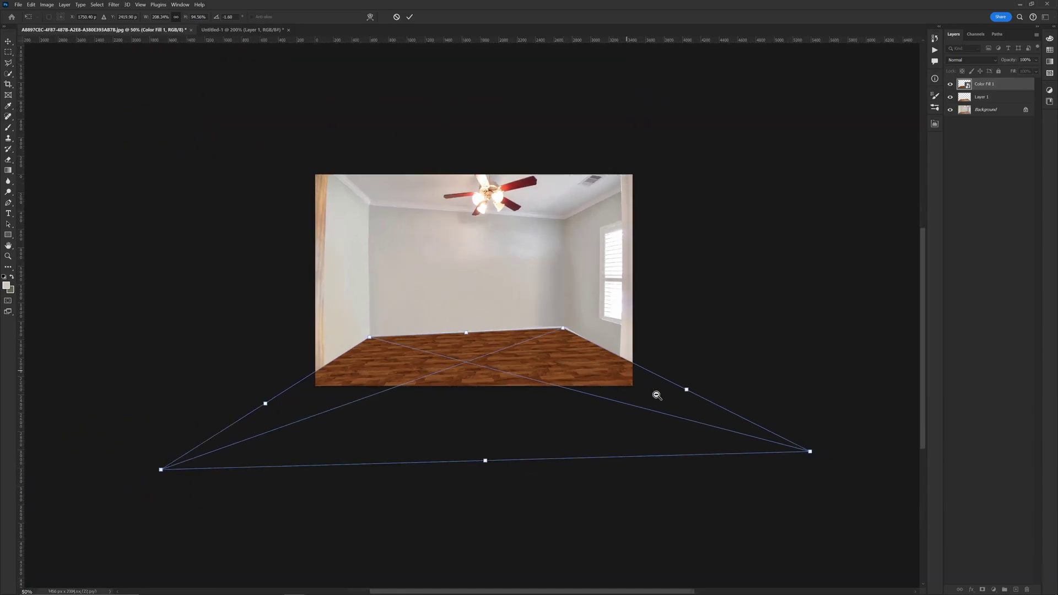
# Fine-tune the near right and far left corners, apply the transform, and clip the plank layer to the copied floor layer.
pyautogui.moveTo(811, 450); pyautogui.dragTo(814, 462)
pyautogui.keyDown('ctrl'); pyautogui.click(385, 387); pyautogui.keyUp('ctrl')
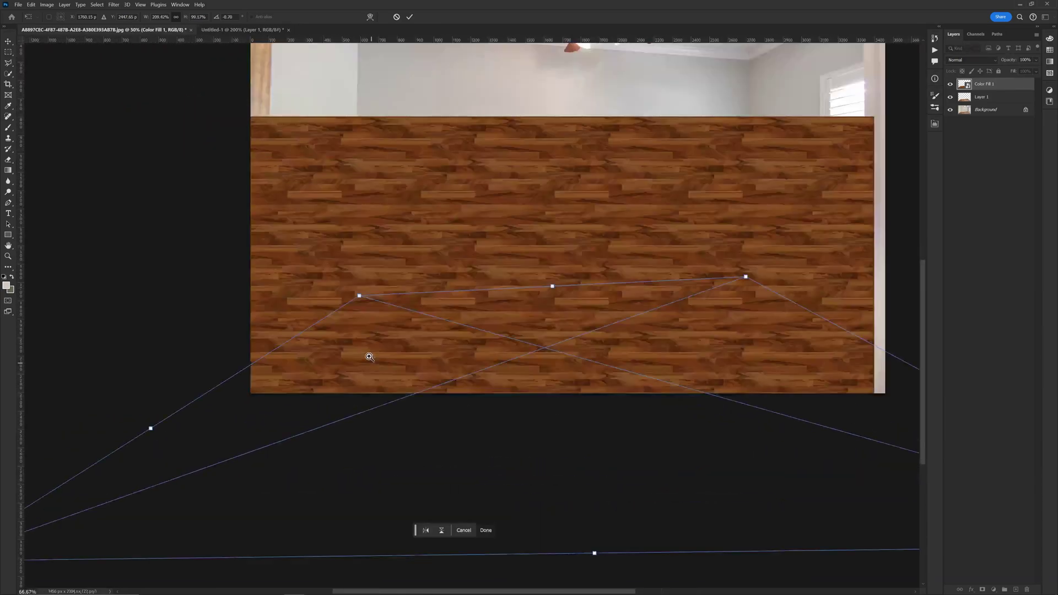
pyautogui.moveTo(360, 297); pyautogui.dragTo(360, 291)
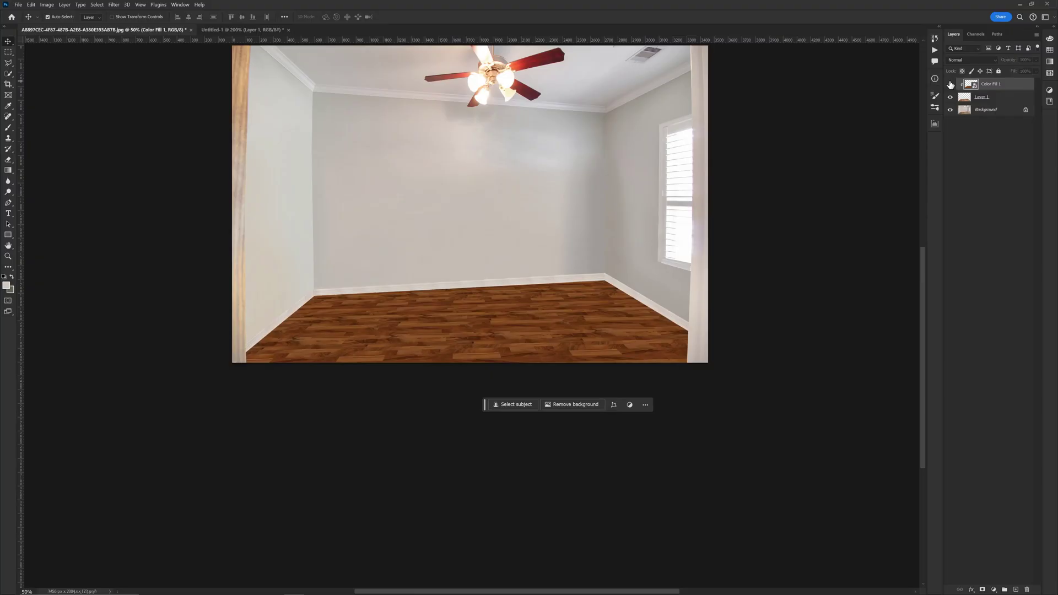
pyautogui.keyDown('alt'); pyautogui.click(958, 144); pyautogui.keyUp('alt')
# Brighten the plank layer with a Curves adjustment by raising the middle of the curve.
pyautogui.hotkey('ctrl', 'm')
pyautogui.moveTo(478, 223); pyautogui.dragTo(473, 216)
pyautogui.click(643, 146)
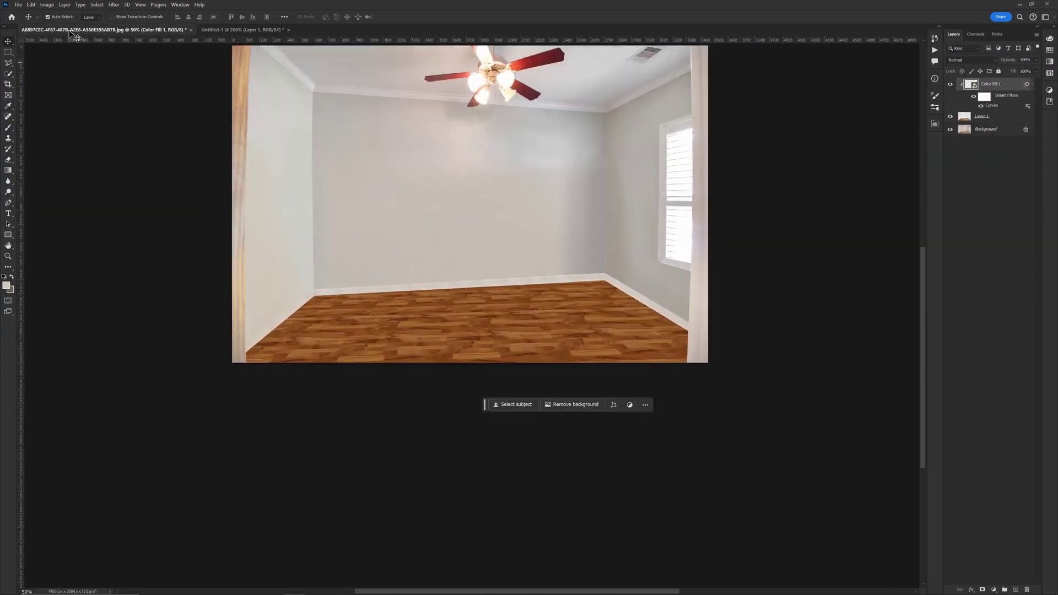
pyautogui.click(47, 4)
pyautogui.moveTo(60, 23)
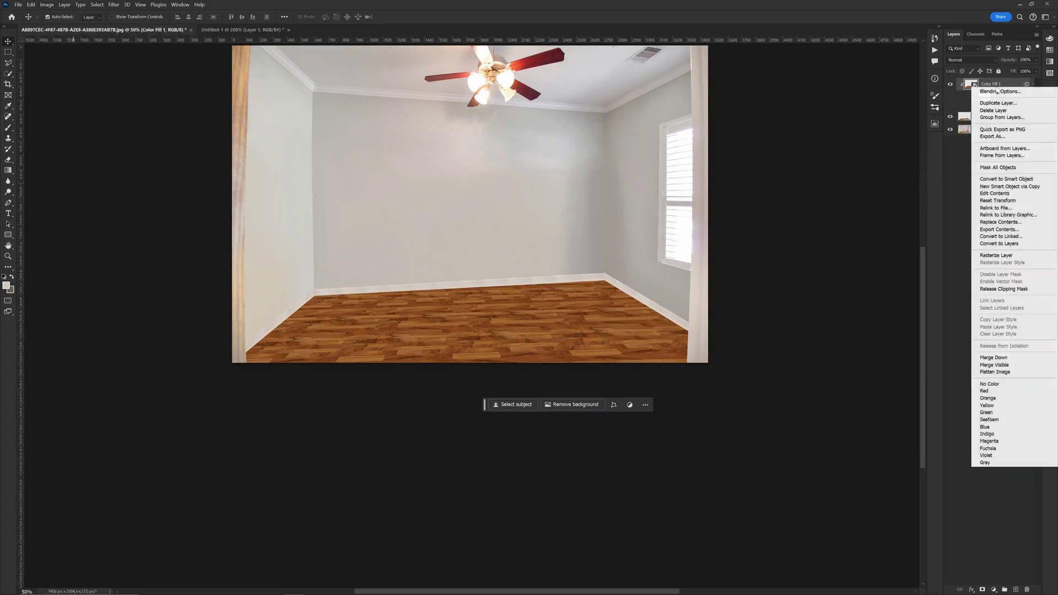